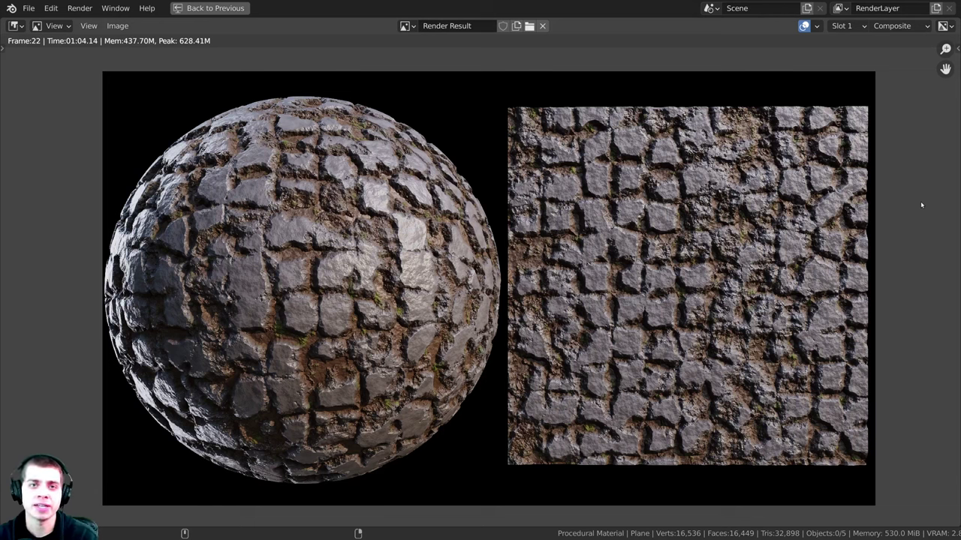
# - Try the demo stone material's Voronoi Texture Randomness at 1.000, and lower it again
pyautogui.press('Escape')
pyautogui.scroll(5, 524, 227)
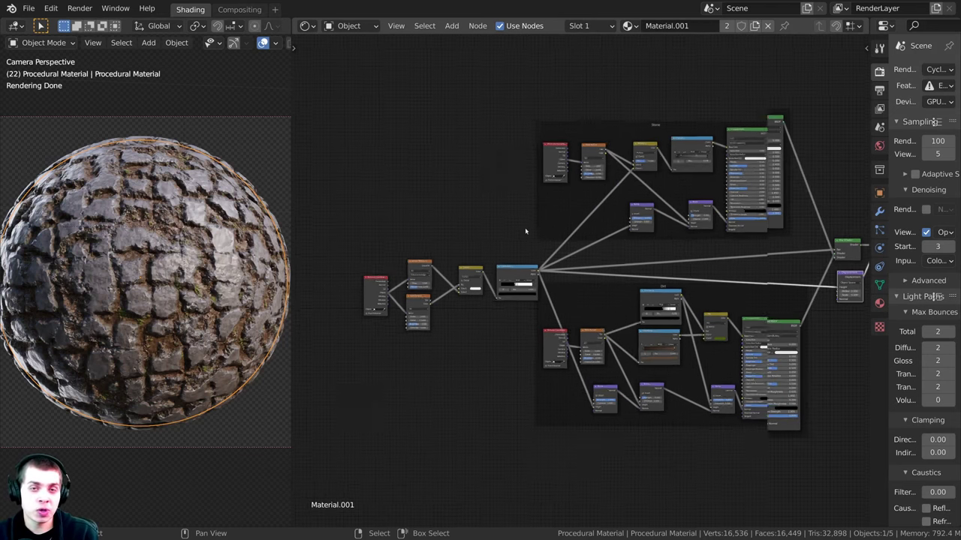
pyautogui.moveTo(502, 222); pyautogui.dragTo(763, 227, button='middle')
pyautogui.scroll(7, 576, 225)
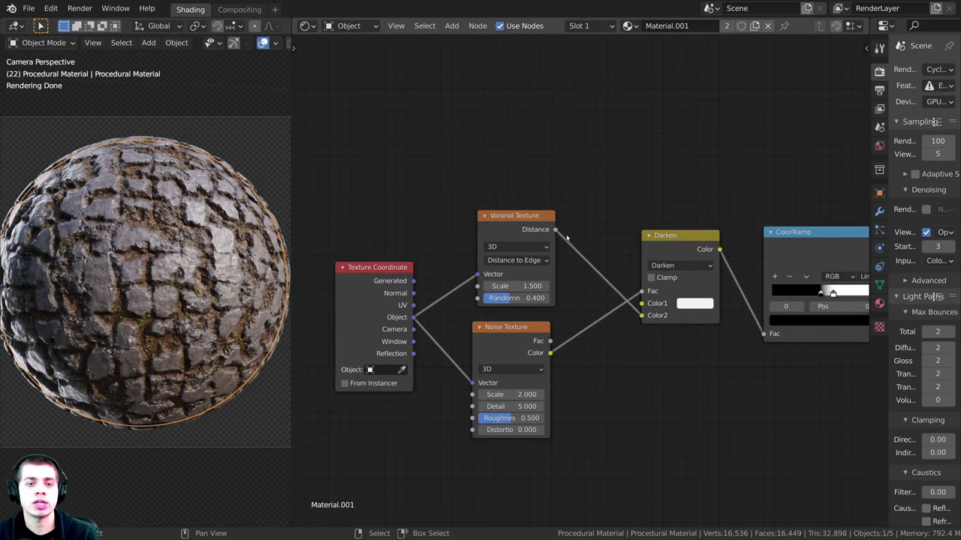
pyautogui.moveTo(589, 229); pyautogui.dragTo(602, 220, button='middle')
pyautogui.scroll(2, 533, 293)
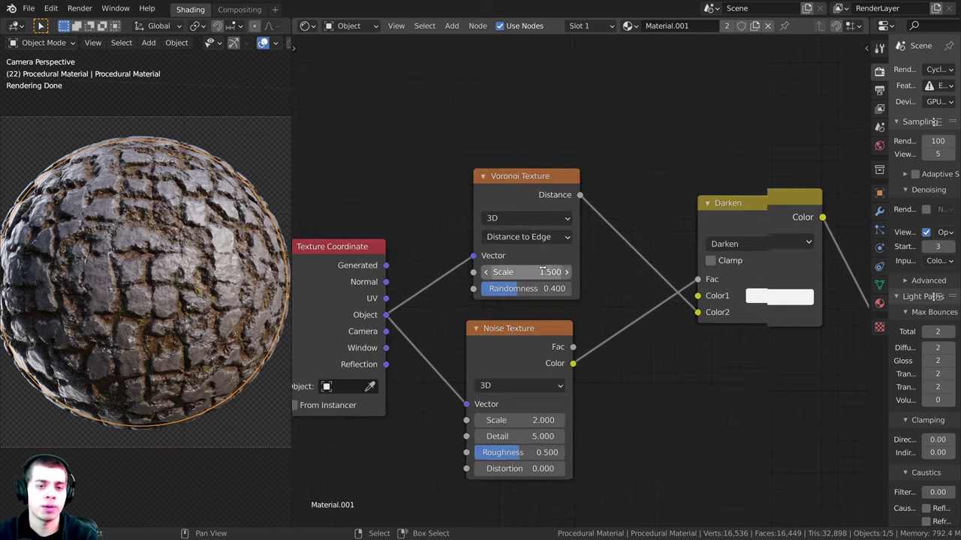
pyautogui.scroll(1, 470, 182)
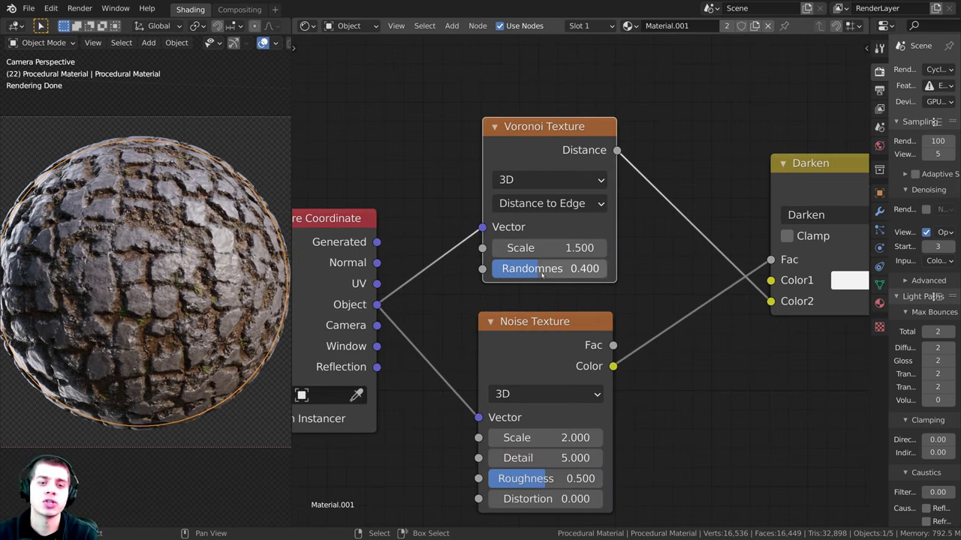
pyautogui.moveTo(538, 268); pyautogui.dragTo(606, 268)
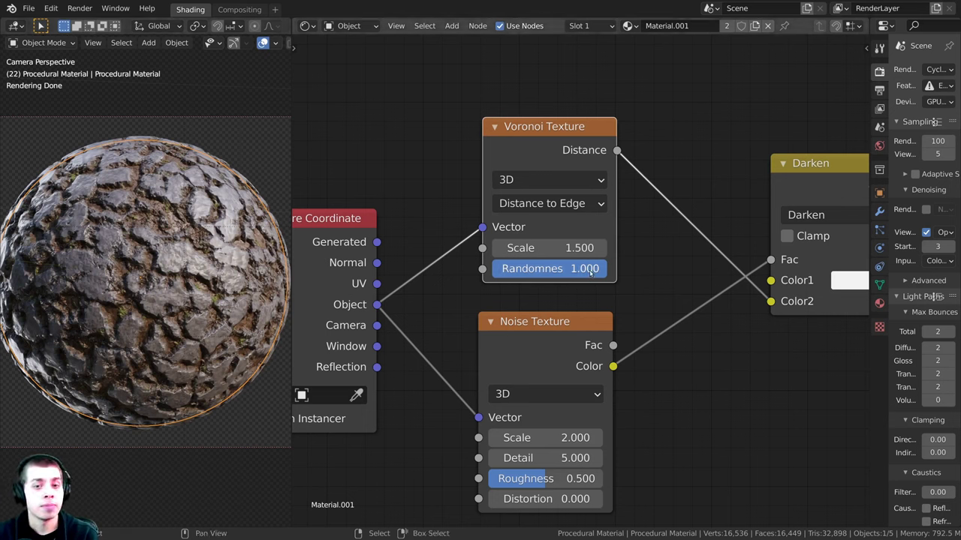
pyautogui.moveTo(590, 272); pyautogui.dragTo(474, 271)
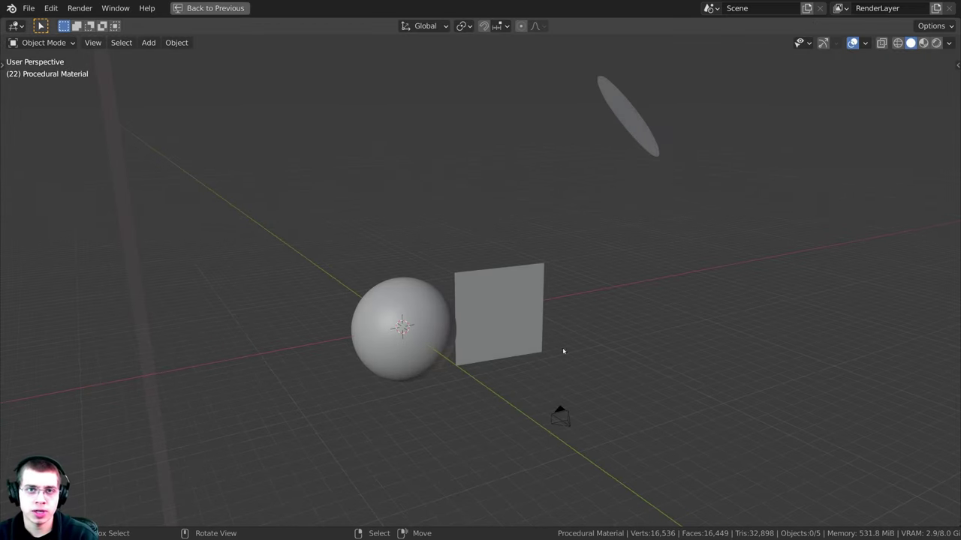
# - Examine the sphere's mesh density in Edit Mode and return to Object Mode
pyautogui.moveTo(563, 350); pyautogui.dragTo(581, 207, button='middle')
pyautogui.moveTo(537, 392); pyautogui.dragTo(528, 322, button='middle')
pyautogui.scroll(4, 452, 348)
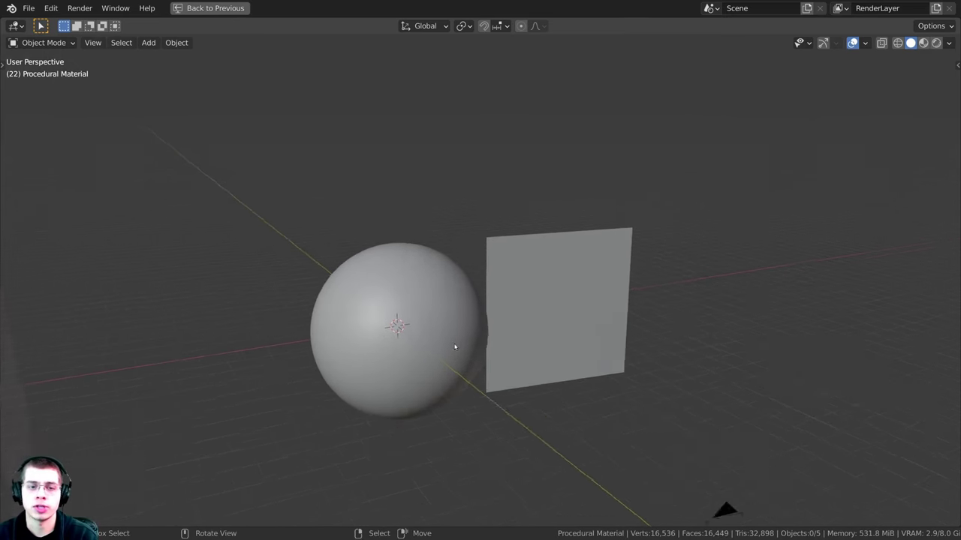
pyautogui.click(416, 285)
pyautogui.press('Tab')
pyautogui.moveTo(384, 315); pyautogui.dragTo(371, 304, button='middle')
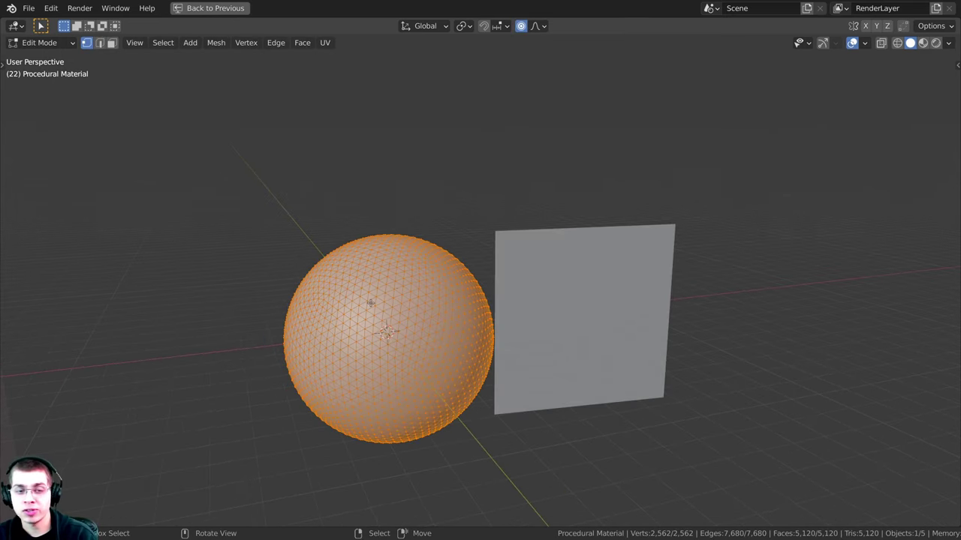
pyautogui.press('Tab')
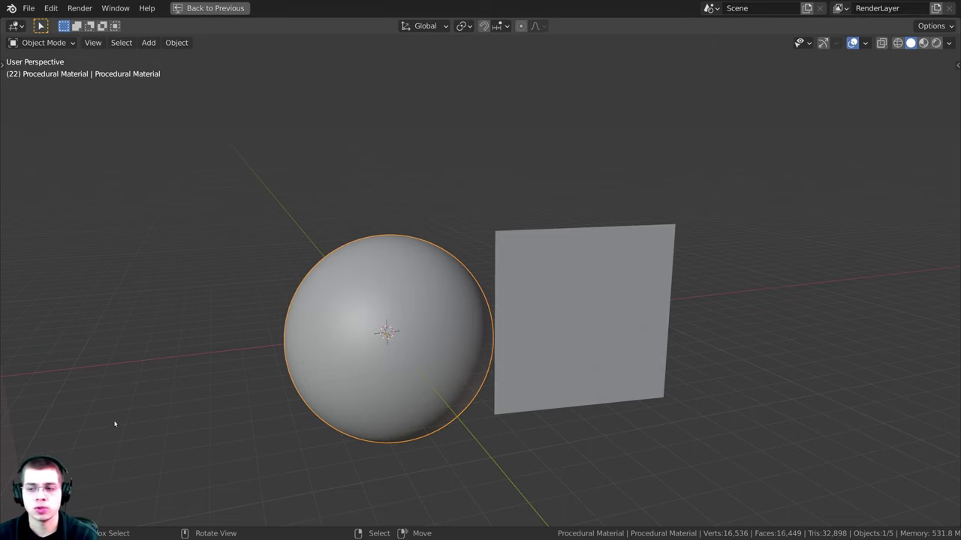
pyautogui.press('Tab')
pyautogui.scroll(3, 593, 325)
pyautogui.press('Tab')
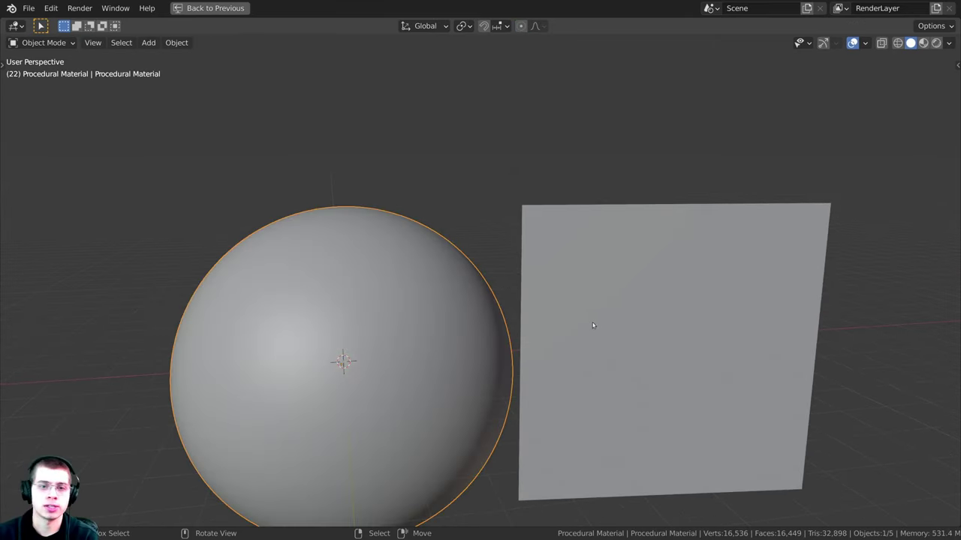
# - Examine the plane's mesh grid in Edit Mode and try the Subdivide operation on it
pyautogui.moveTo(593, 325); pyautogui.dragTo(615, 330, button='middle')
pyautogui.rightClick(639, 292)
pyautogui.scroll(-2, 639, 292)
pyautogui.press('Tab')
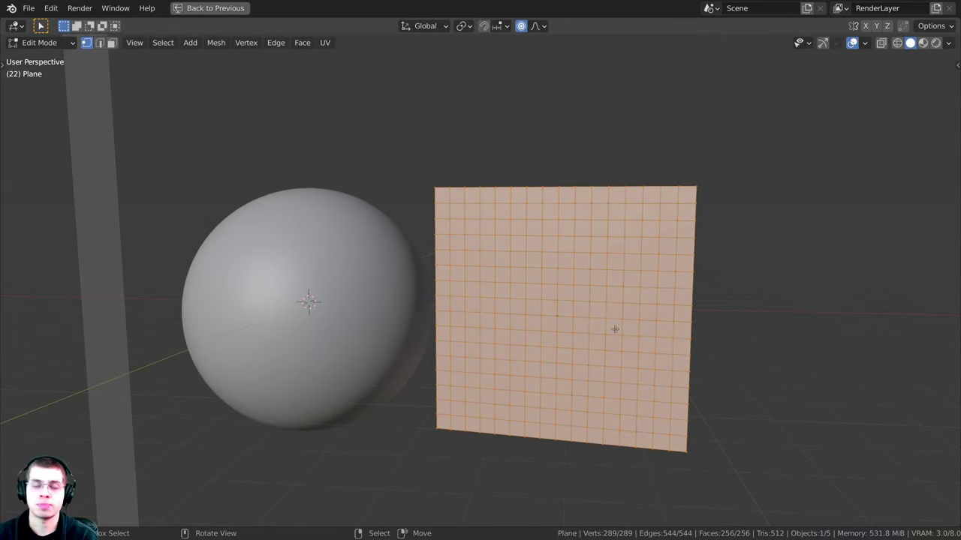
pyautogui.rightClick(531, 222)
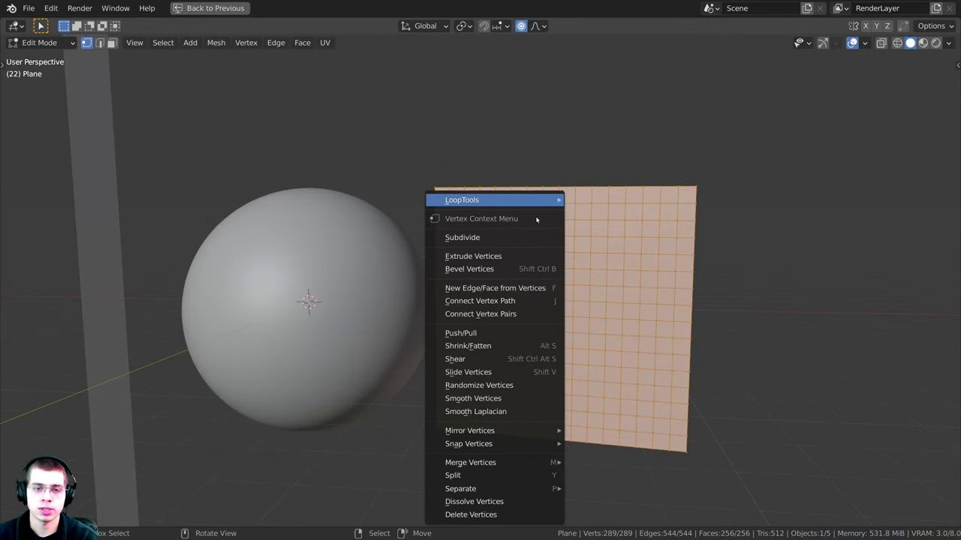
pyautogui.click(492, 238)
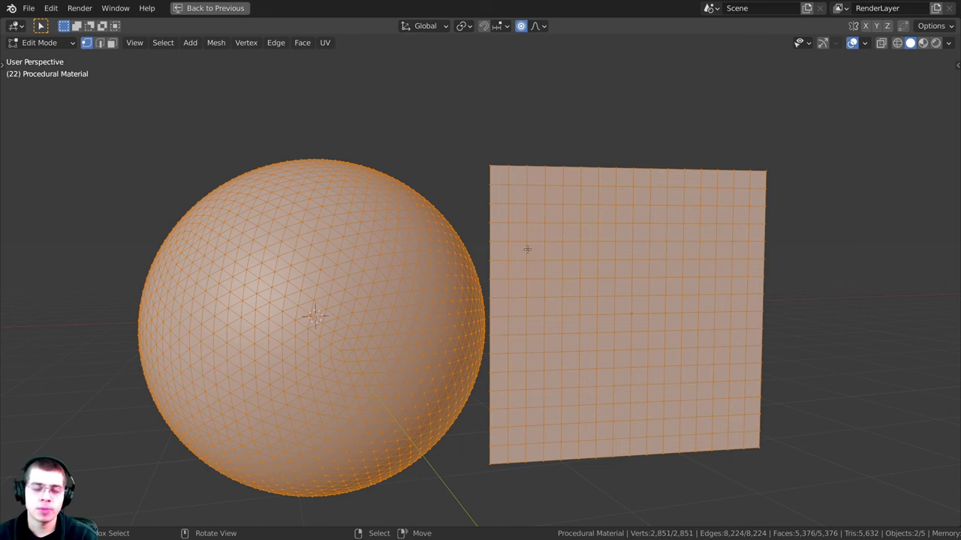
# - Leave Edit Mode on the sphere and plane, restore the Shading layout and switch the viewport to Rendered shading
pyautogui.moveTo(527, 249); pyautogui.dragTo(467, 226, button='middle')
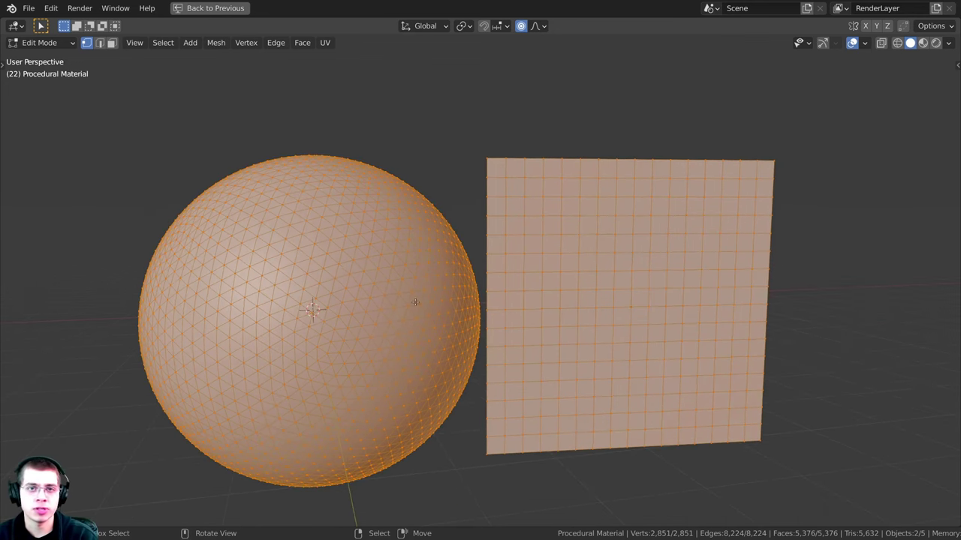
pyautogui.moveTo(416, 303); pyautogui.dragTo(457, 220, button='middle')
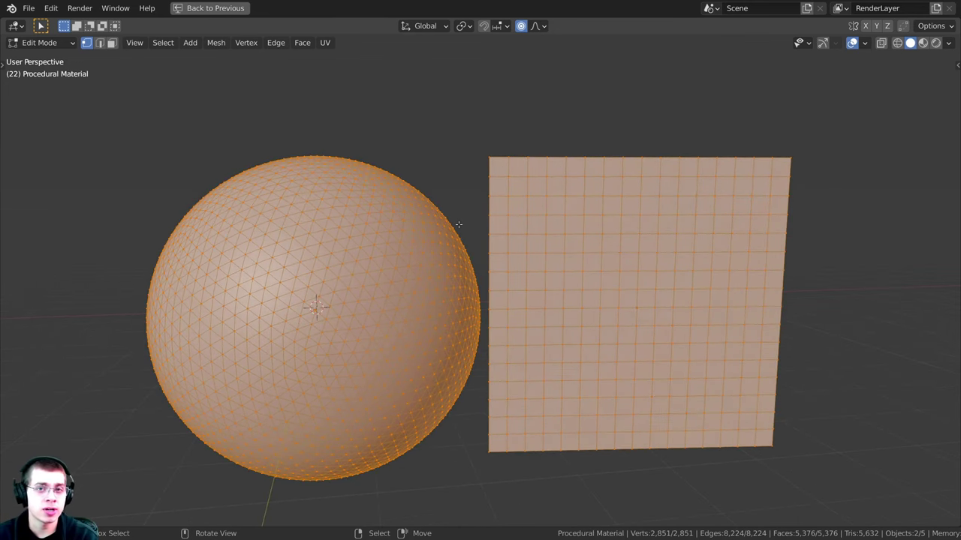
pyautogui.moveTo(428, 255); pyautogui.dragTo(446, 230, button='middle')
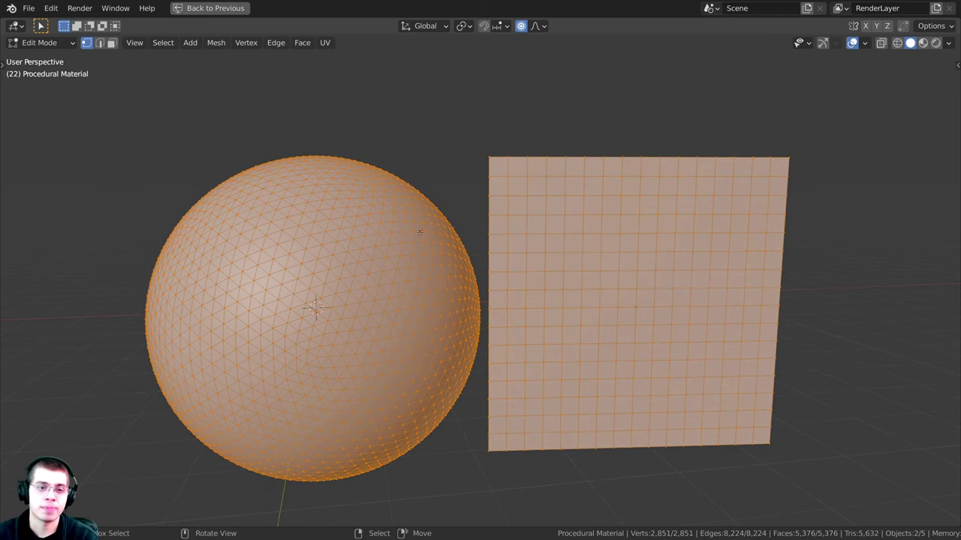
pyautogui.hotkey('ctrl', 'space')
pyautogui.press('Tab')
pyautogui.press('z')
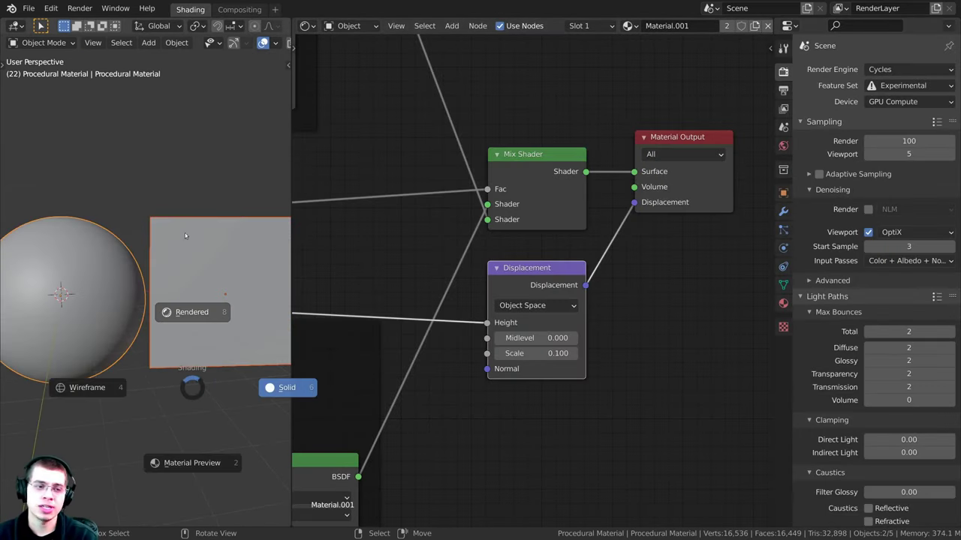
pyautogui.click(193, 312)
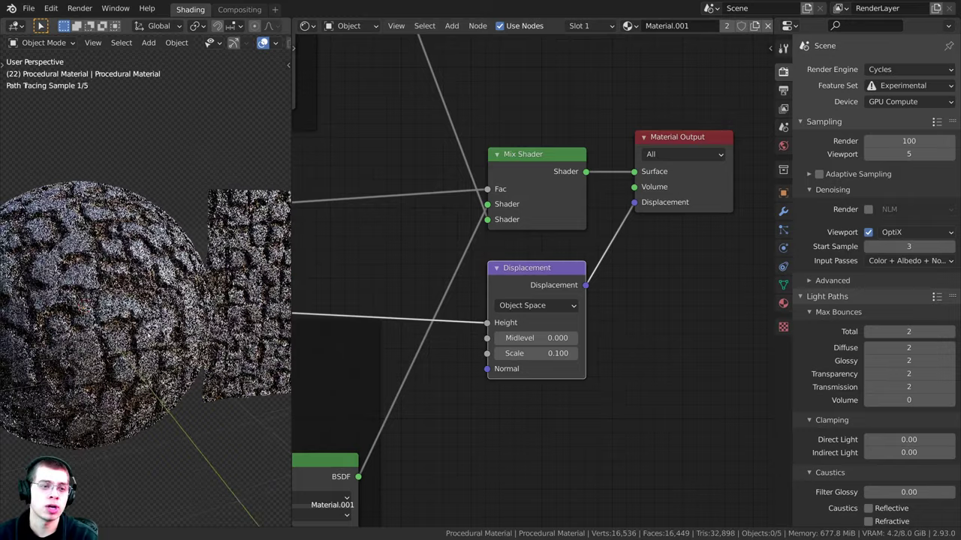
# - Inspect the rendered stone surface on the sphere up close, with and without the Displacement node's effect
pyautogui.moveTo(524, 275)
pyautogui.mouseDown()
pyautogui.moveTo(498, 279)
pyautogui.moveTo(518, 262)
pyautogui.mouseUp()
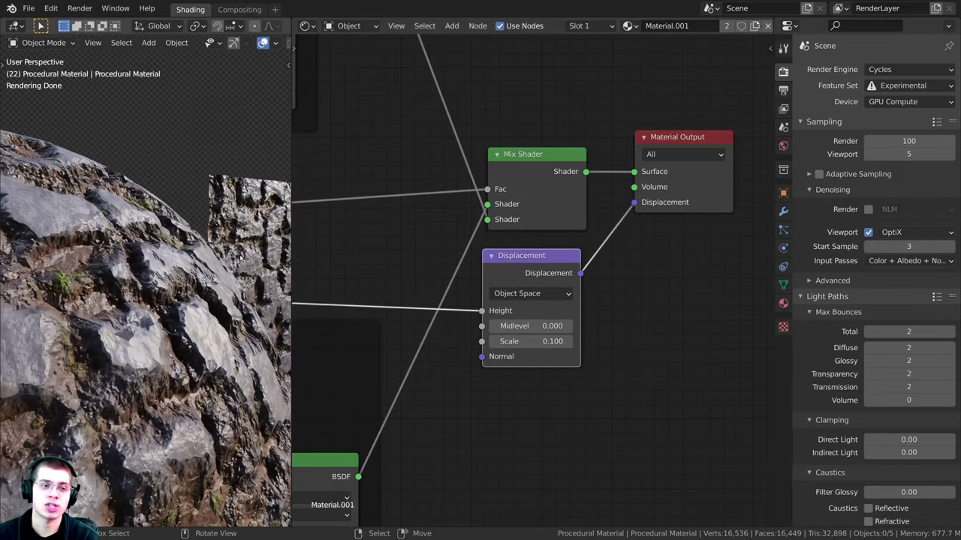
pyautogui.moveTo(247, 264)
pyautogui.mouseDown(button='middle')
pyautogui.moveTo(232, 259)
pyautogui.moveTo(259, 255)
pyautogui.mouseUp(button='middle')
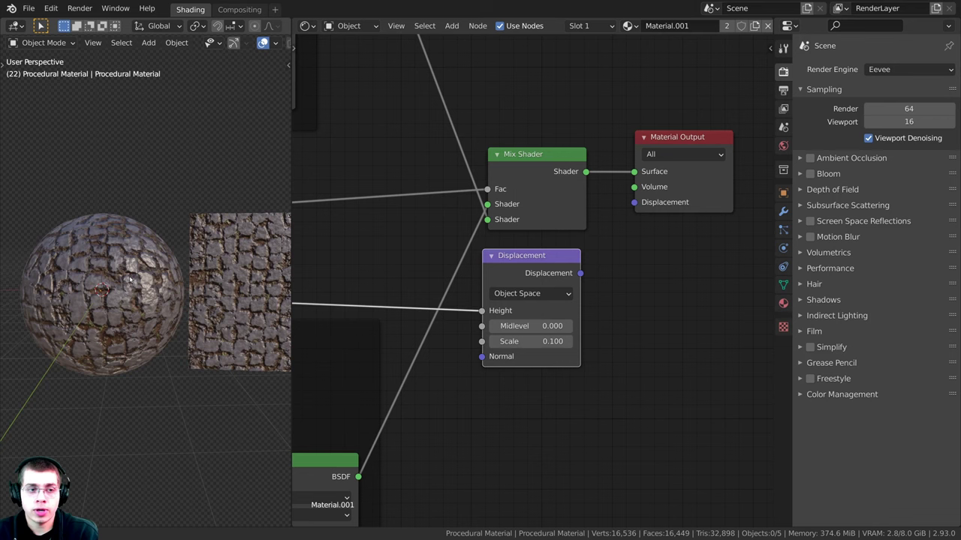
pyautogui.scroll(3, 130, 279)
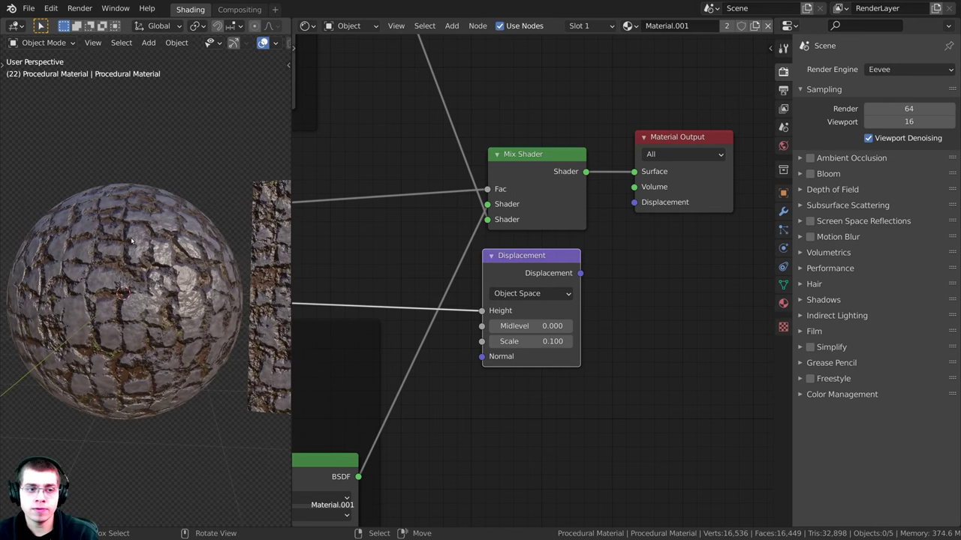
pyautogui.moveTo(132, 241); pyautogui.dragTo(172, 274, button='middle')
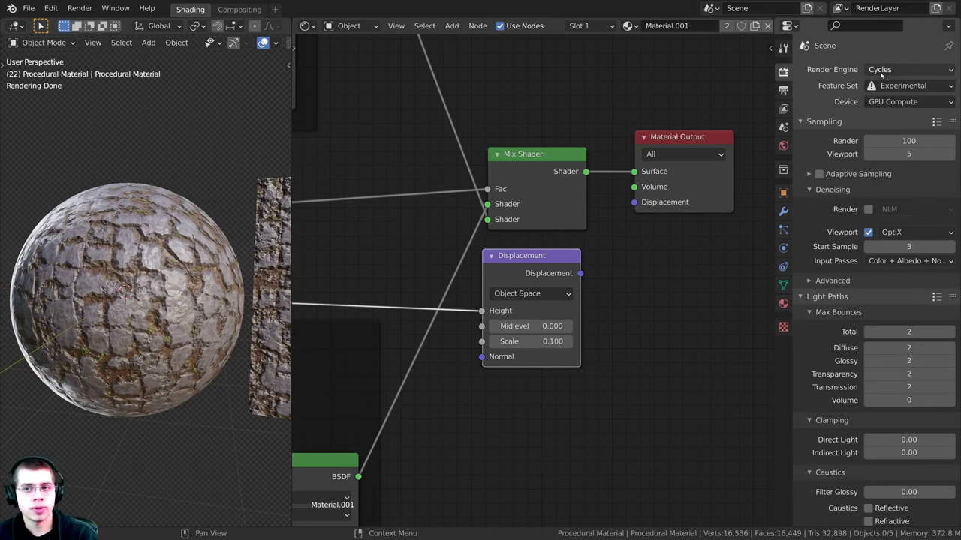
# - Set the render engine to Cycles and connect the Displacement node to the Material Output's Displacement input
pyautogui.click(882, 71)
pyautogui.moveTo(525, 268)
pyautogui.mouseDown()
pyautogui.moveTo(542, 255)
pyautogui.moveTo(524, 265)
pyautogui.mouseUp()
pyautogui.click(912, 70)
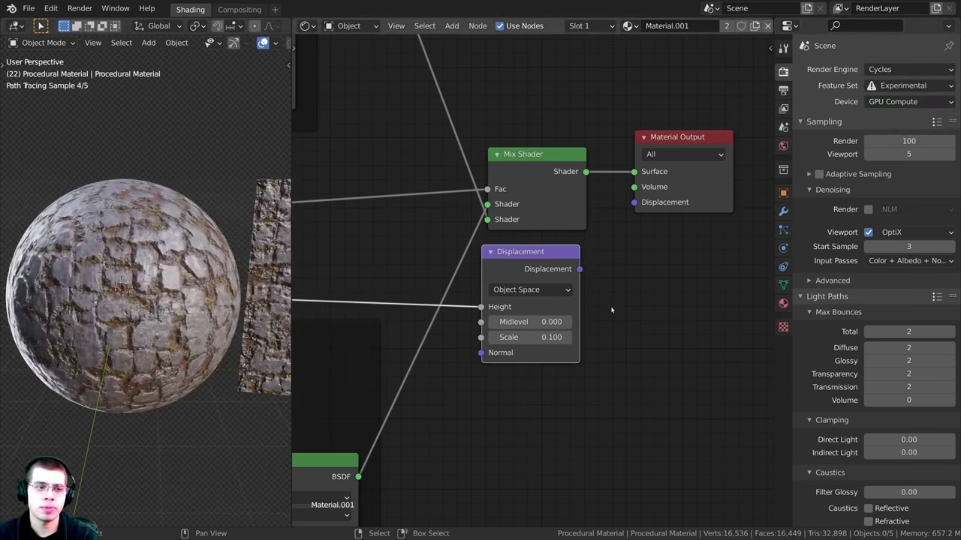
pyautogui.moveTo(580, 268); pyautogui.dragTo(637, 203)
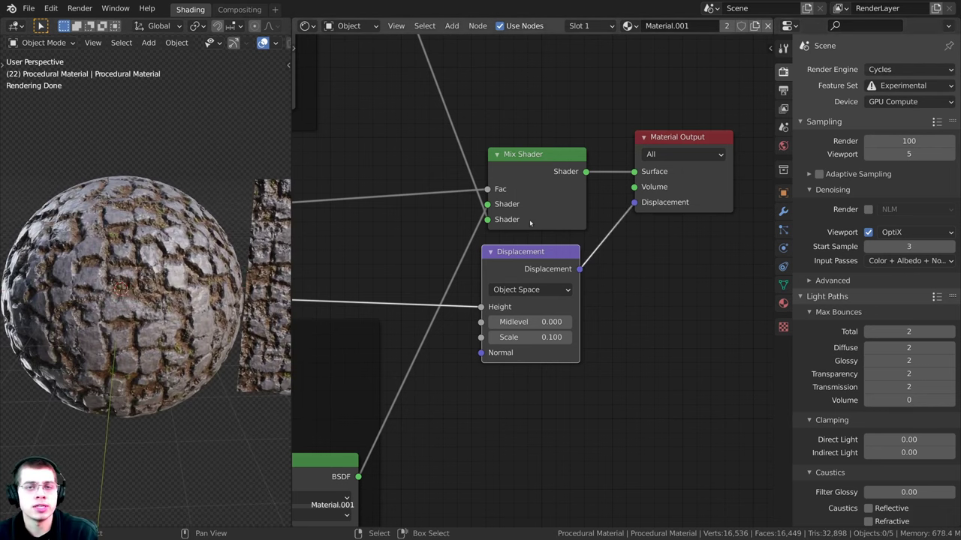
# - Examine the two light objects in the scene and the color and strength of their Emission material
pyautogui.moveTo(489, 272); pyautogui.dragTo(532, 254, button='middle')
pyautogui.scroll(-1, 531, 254)
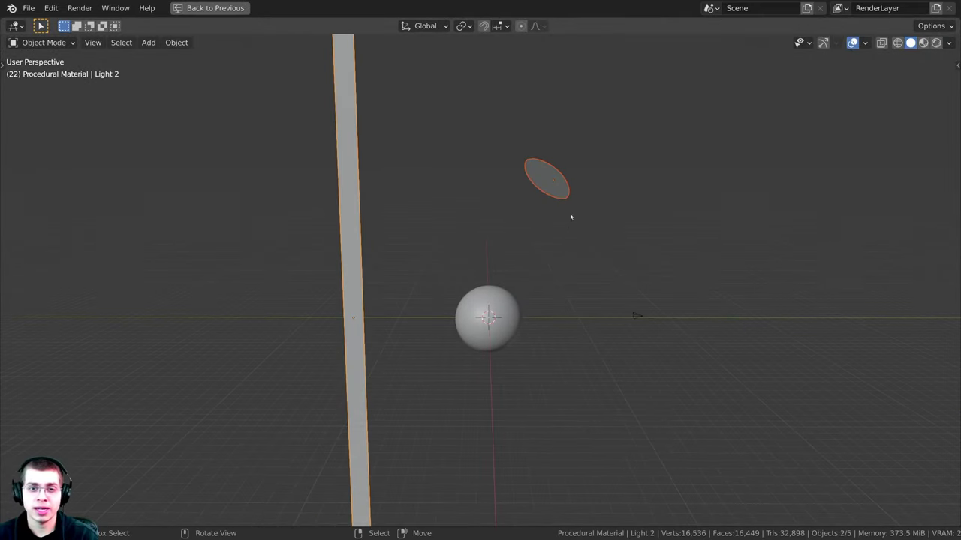
pyautogui.moveTo(630, 171); pyautogui.dragTo(500, 191, button='middle')
pyautogui.hotkey('ctrl', 'space')
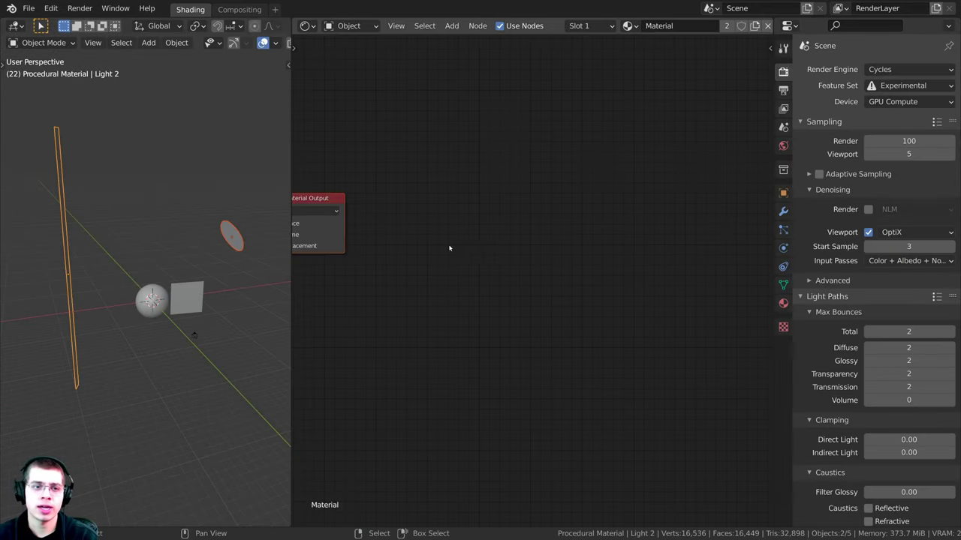
pyautogui.scroll(4, 450, 248)
pyautogui.moveTo(451, 248)
pyautogui.mouseDown(button='middle')
pyautogui.moveTo(438, 288)
pyautogui.moveTo(550, 326)
pyautogui.mouseUp(button='middle')
pyautogui.scroll(3, 578, 285)
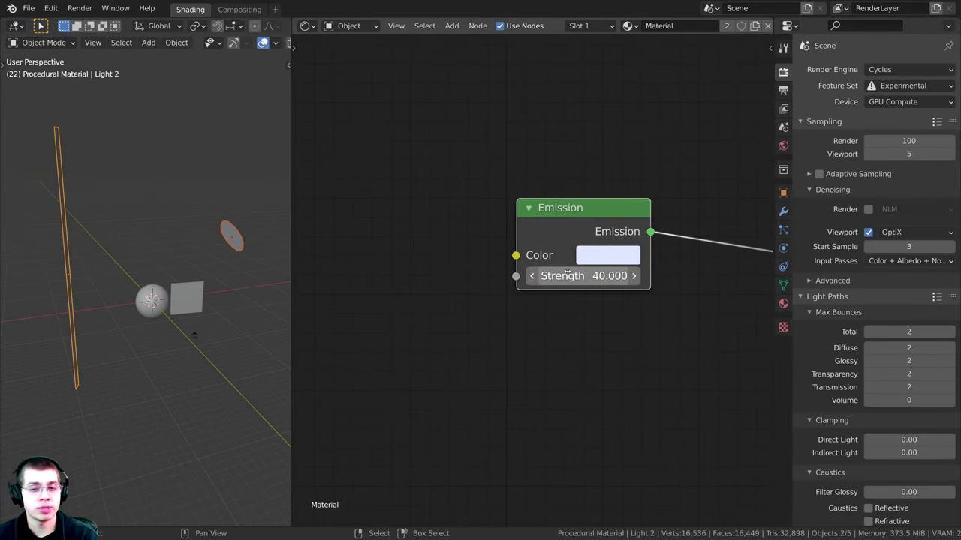
pyautogui.click(598, 263)
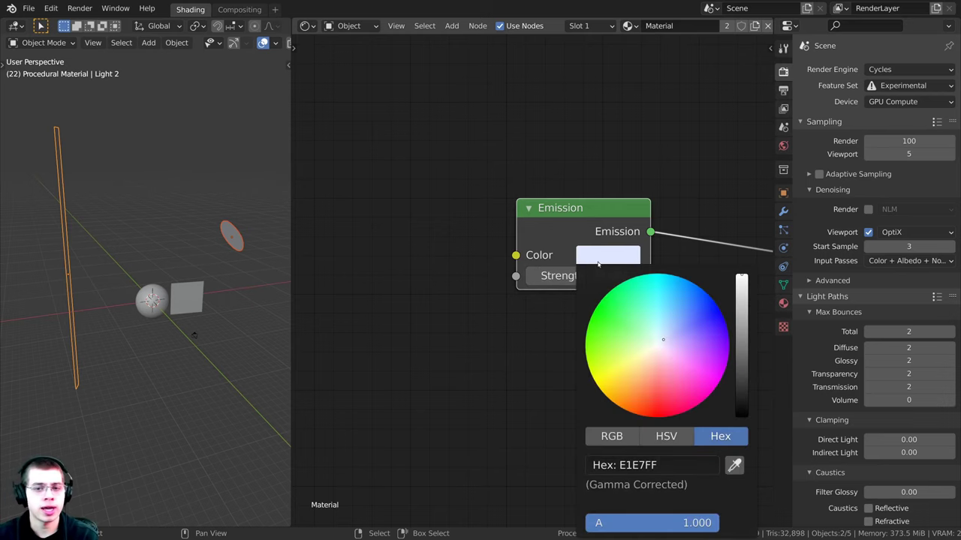
pyautogui.moveTo(458, 328); pyautogui.dragTo(403, 324, button='middle')
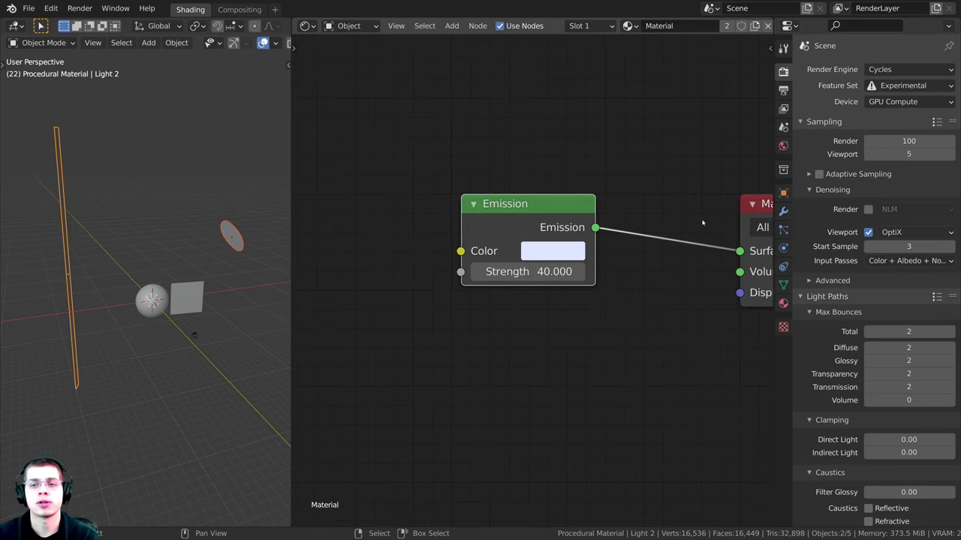
# - Display the World settings and widen the area to inspect the gamrig_1k.hdr environment
pyautogui.click(783, 145)
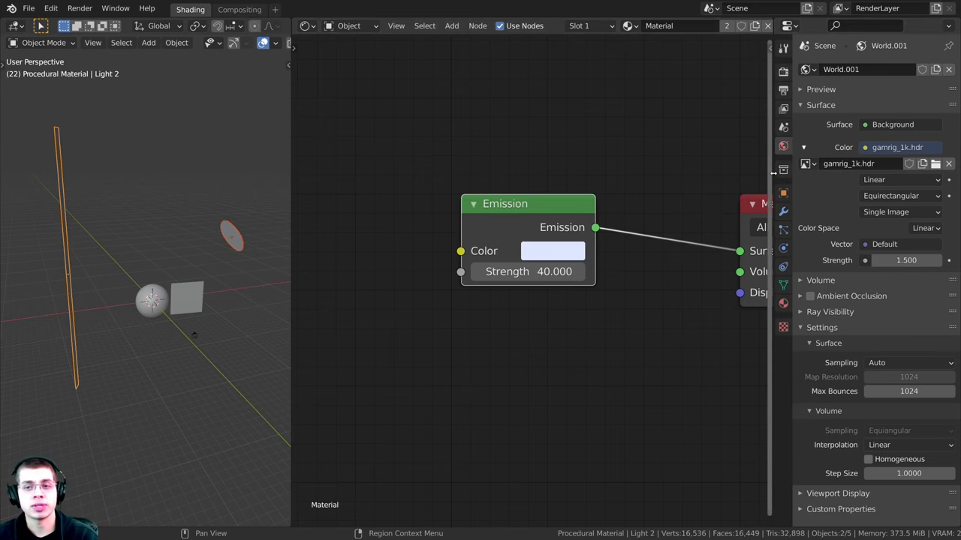
pyautogui.moveTo(774, 176); pyautogui.dragTo(704, 177)
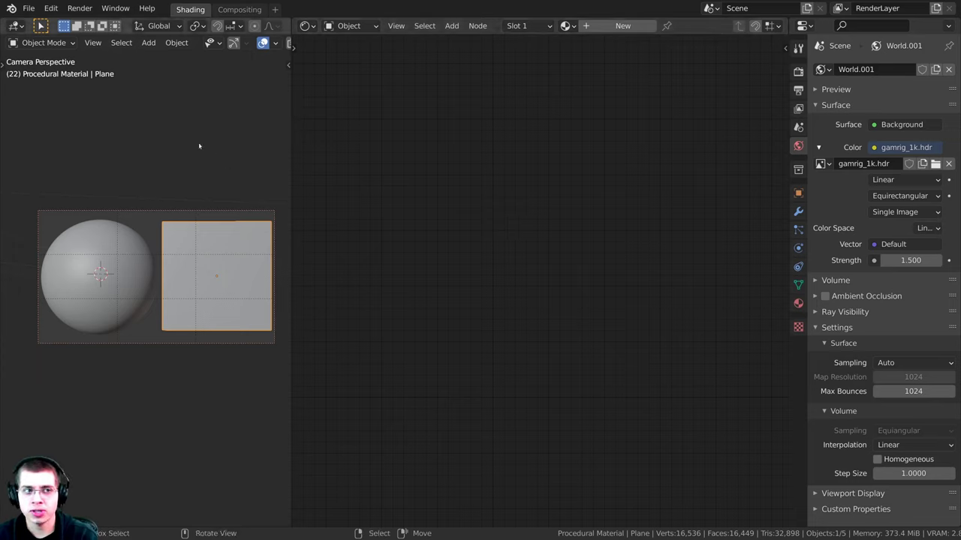
# - Search the add-ons in Preferences for "node" to check that Node Wrangler is enabled
pyautogui.click(51, 9)
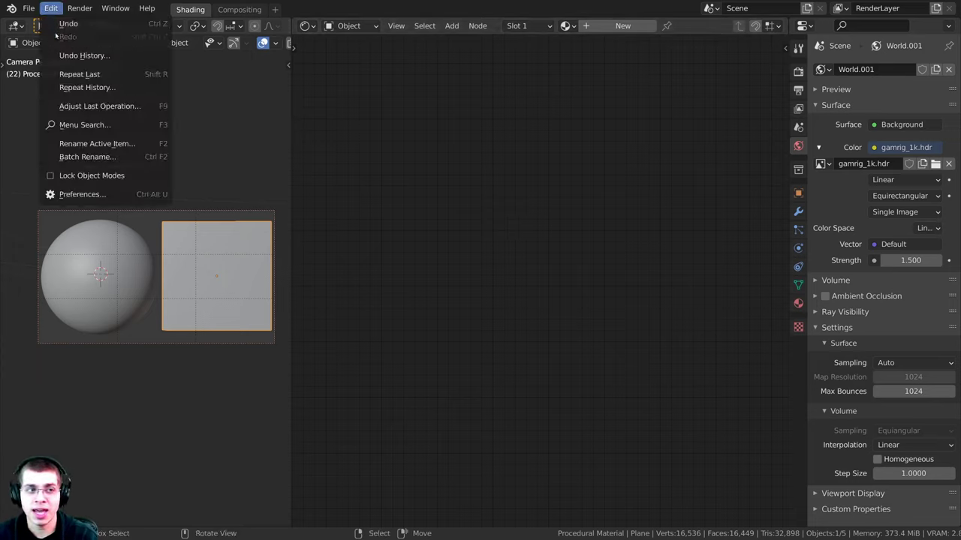
pyautogui.click(79, 195)
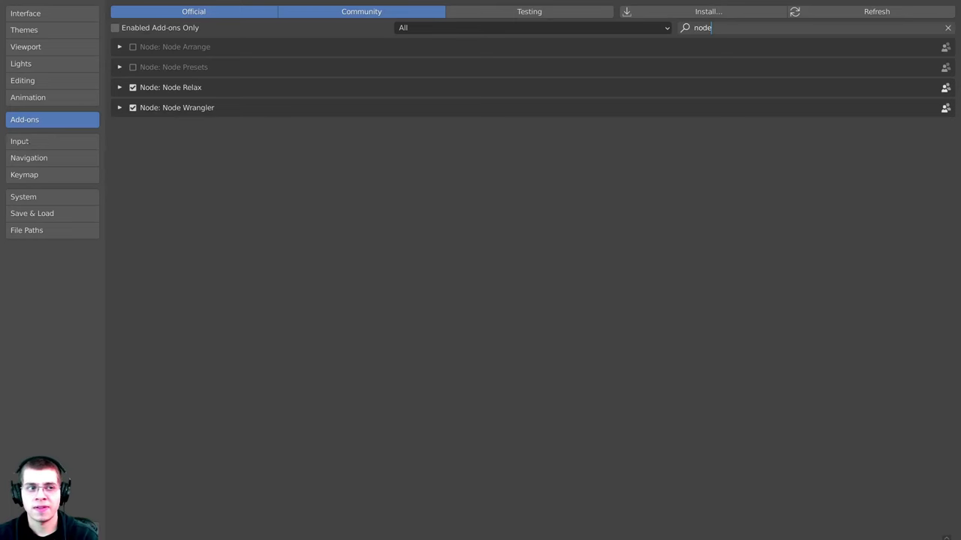
pyautogui.click(636, 126)
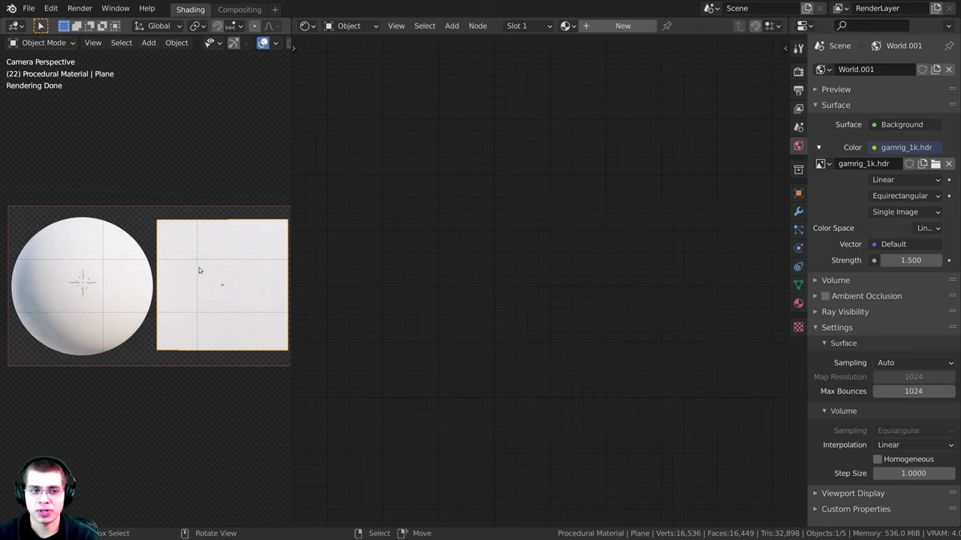
# - Create a new material for the plane
pyautogui.click(623, 26)
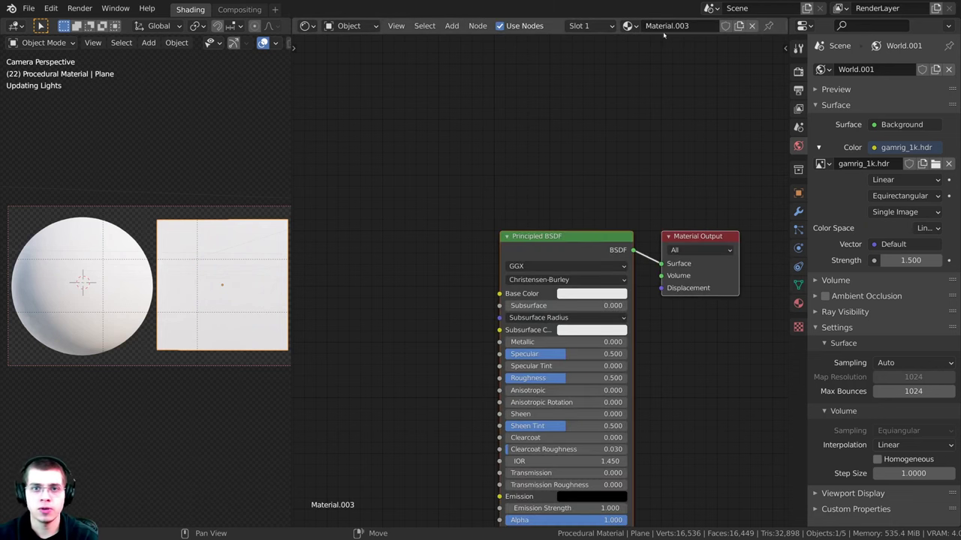
# - Rename the plane's new material as Cobblestone and assign the same material to the sphere
pyautogui.doubleClick(667, 25)
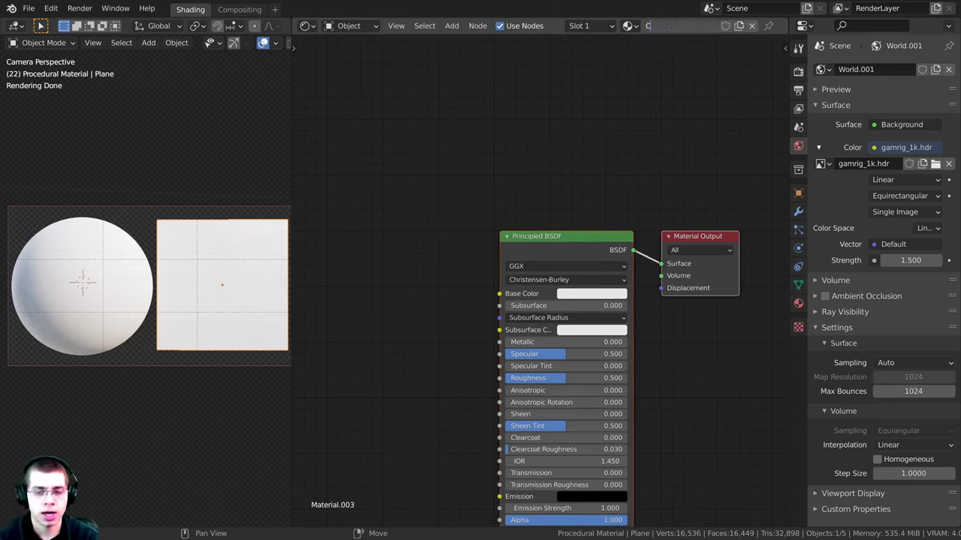
pyautogui.write('Cobblestone')
pyautogui.press('Return')
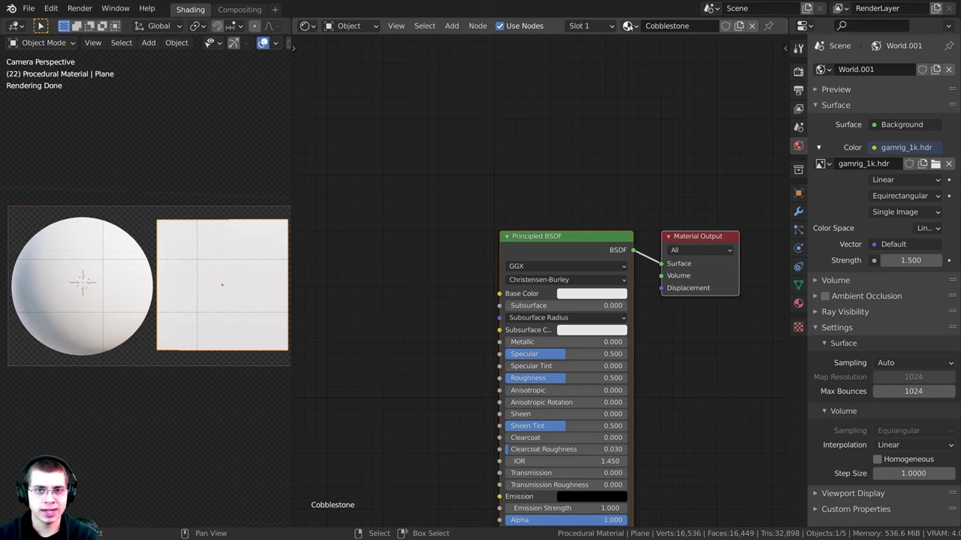
pyautogui.moveTo(627, 26); pyautogui.dragTo(91, 274)
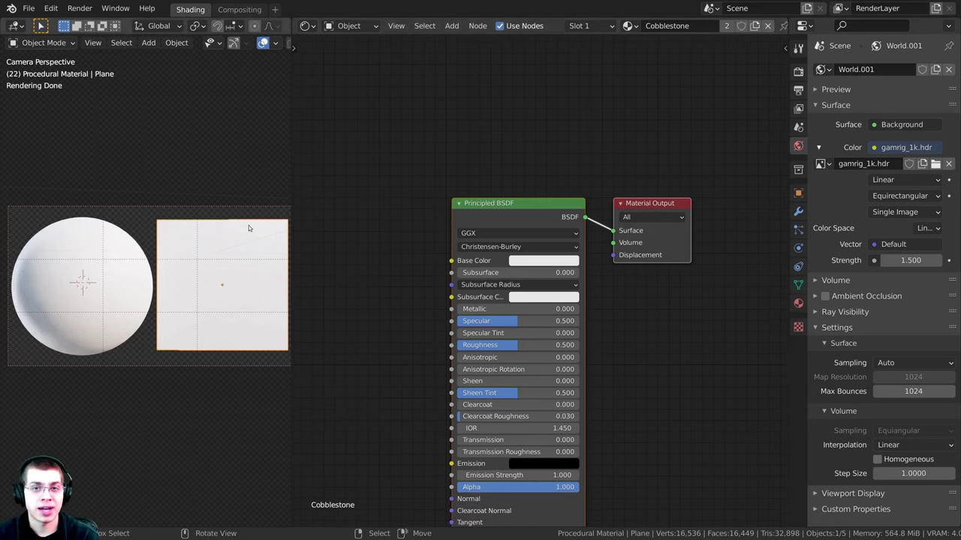
pyautogui.scroll(-1, 480, 123)
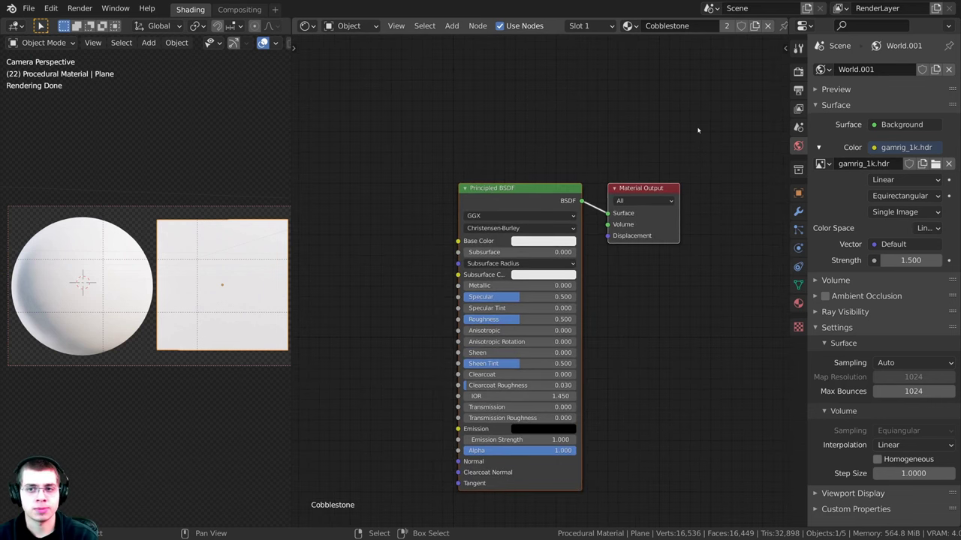
# - Check the render settings for the Cycles engine and the Experimental feature set needed for adaptive subdivision
pyautogui.click(798, 71)
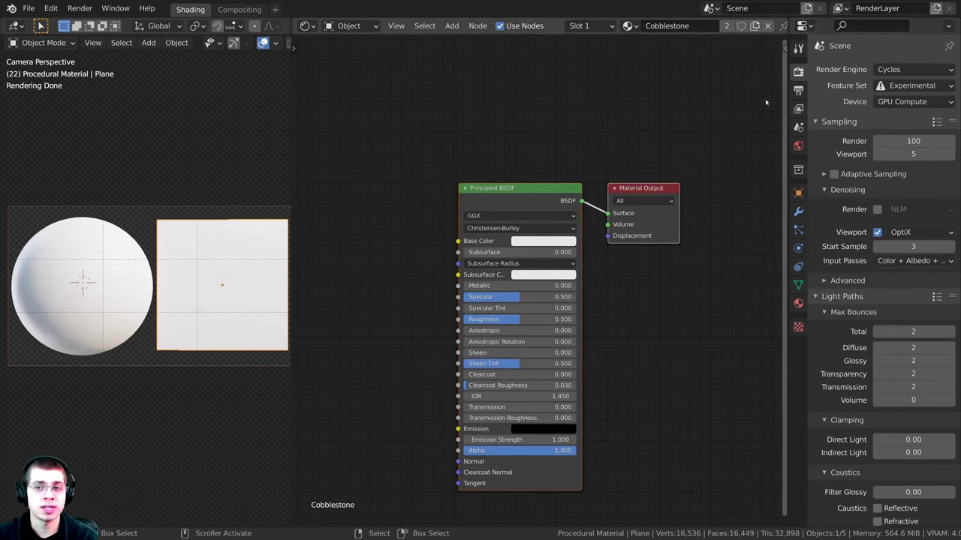
pyautogui.click(897, 71)
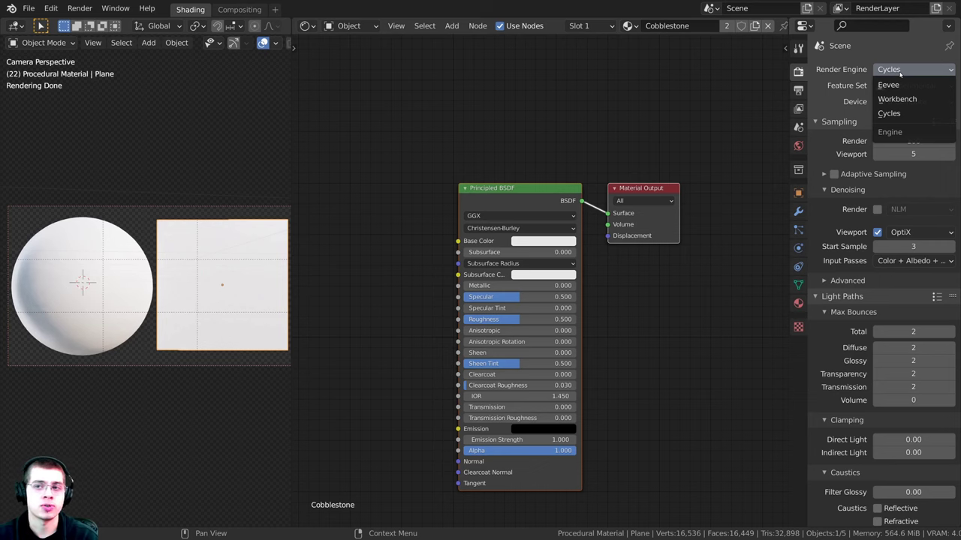
pyautogui.moveTo(608, 236); pyautogui.dragTo(468, 202)
pyautogui.click(897, 70)
pyautogui.click(887, 73)
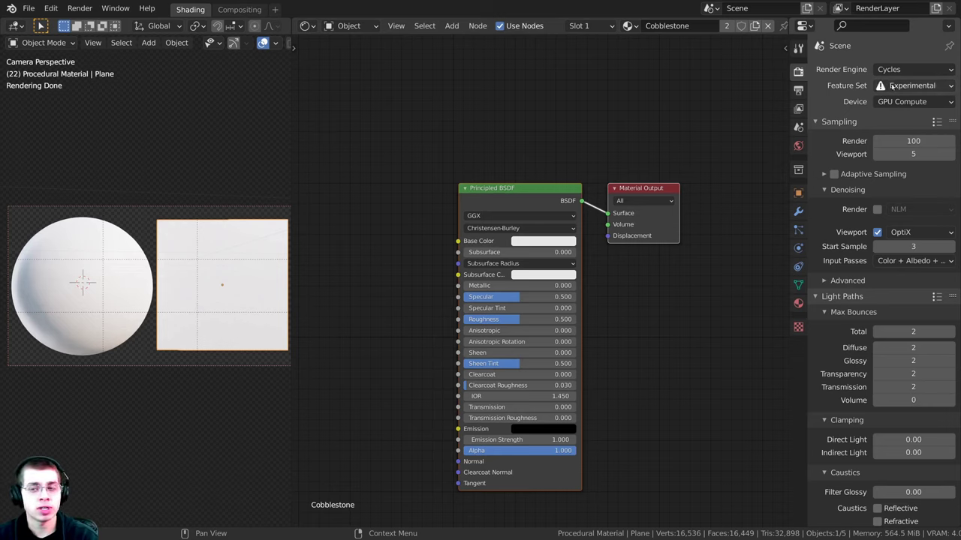
pyautogui.click(892, 86)
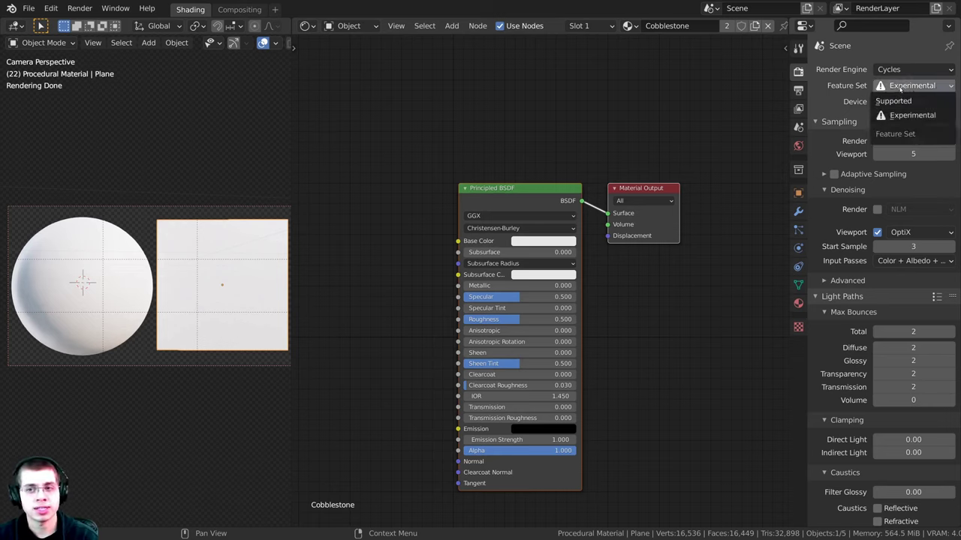
pyautogui.click(894, 87)
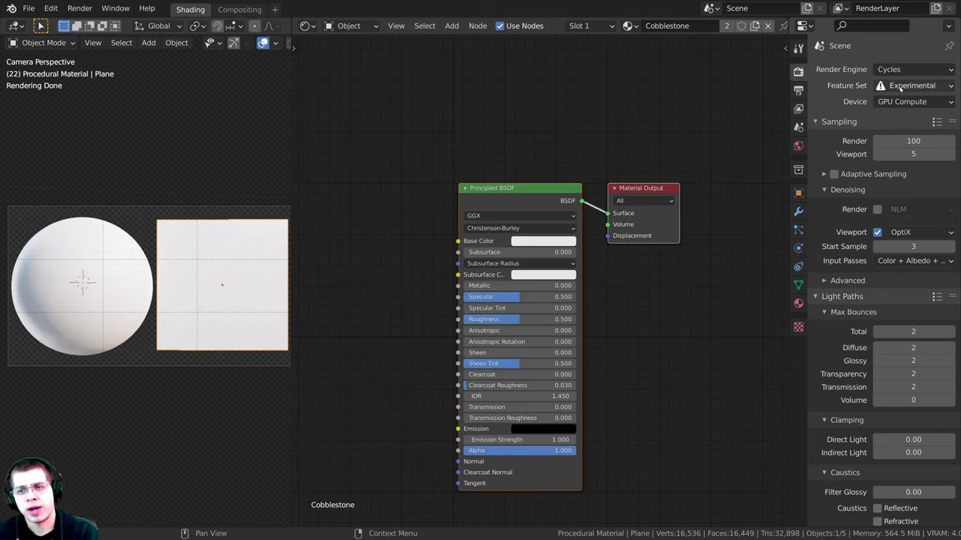
pyautogui.click(895, 87)
pyautogui.click(893, 87)
pyautogui.click(895, 86)
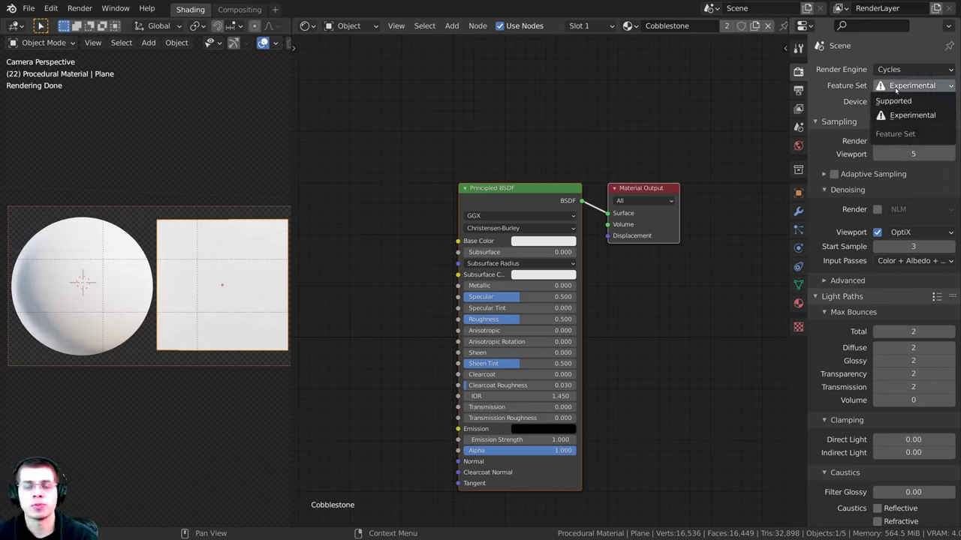
pyautogui.click(897, 87)
# - Set the Cobblestone material's surface displacement method to Displacement and Bump
pyautogui.click(798, 303)
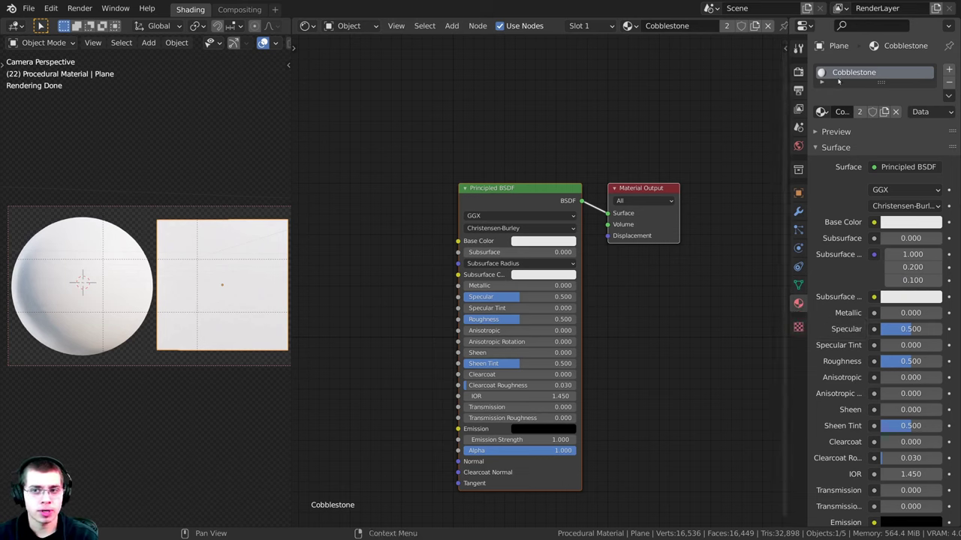
pyautogui.scroll(-4, 867, 242)
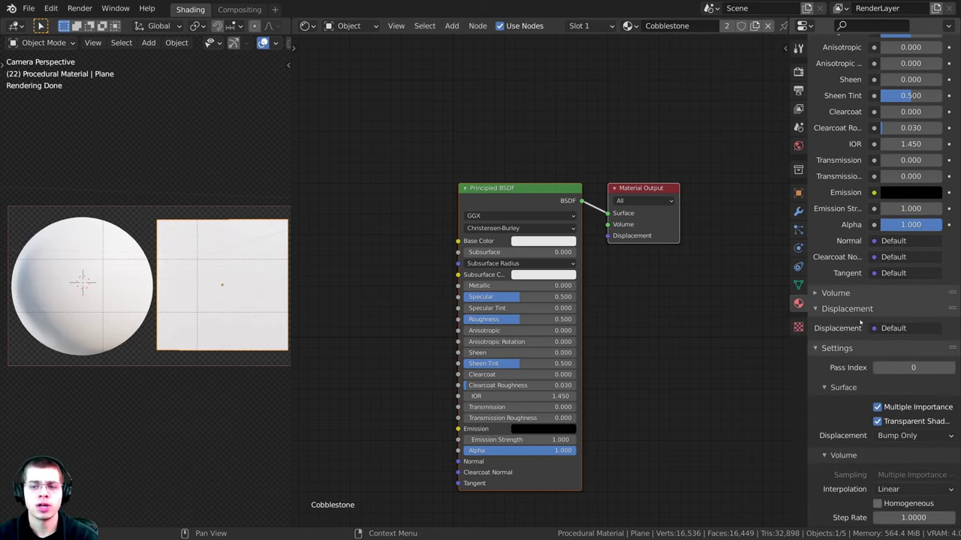
pyautogui.click(893, 435)
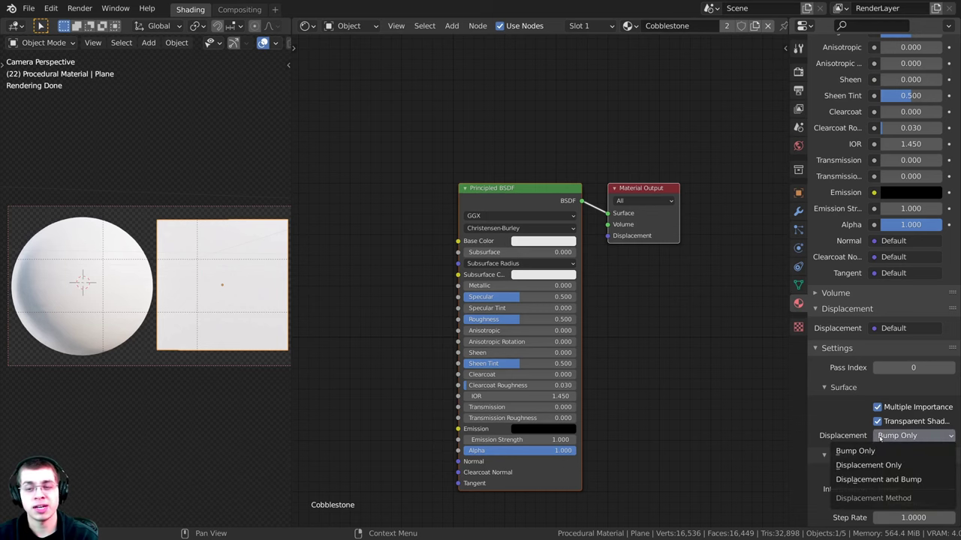
pyautogui.click(874, 480)
pyautogui.scroll(-2, 645, 253)
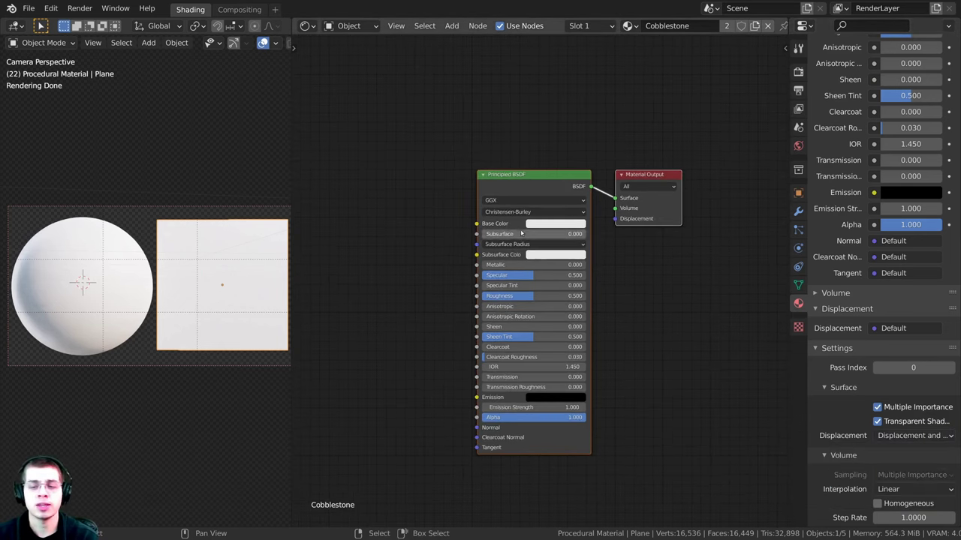
# - Add a Subdivision Surface modifier to the sphere with Adaptive Subdivision enabled and a dicing scale of 5.00
pyautogui.scroll(2, 514, 181)
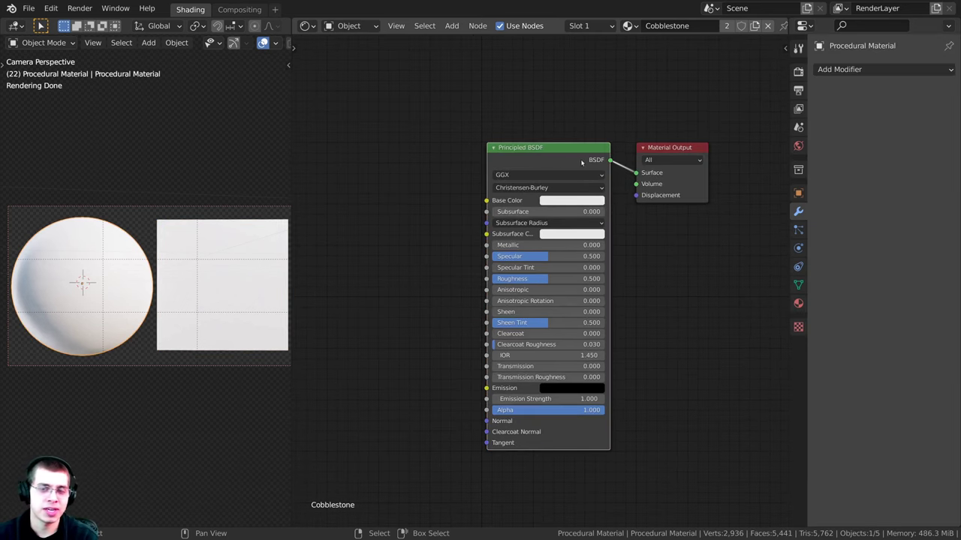
pyautogui.scroll(1, 581, 163)
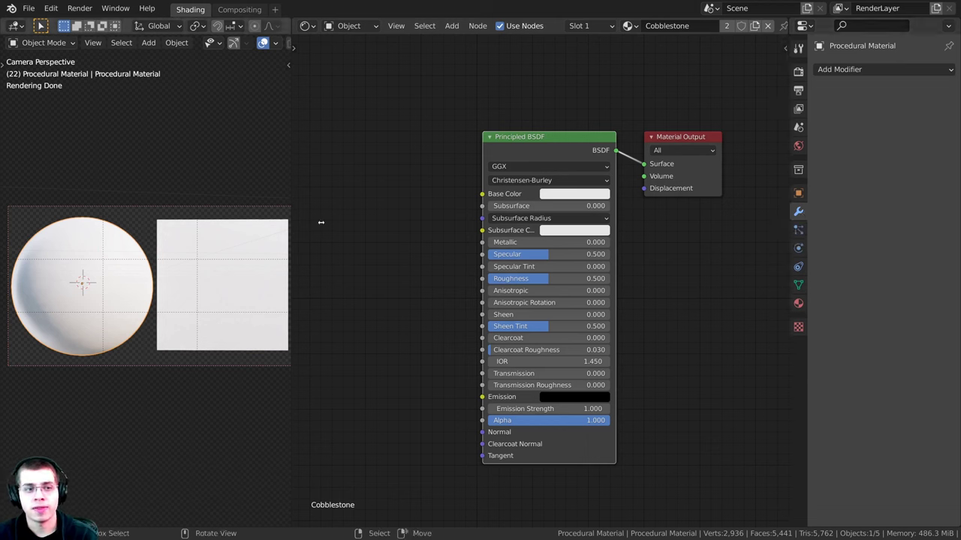
pyautogui.click(835, 70)
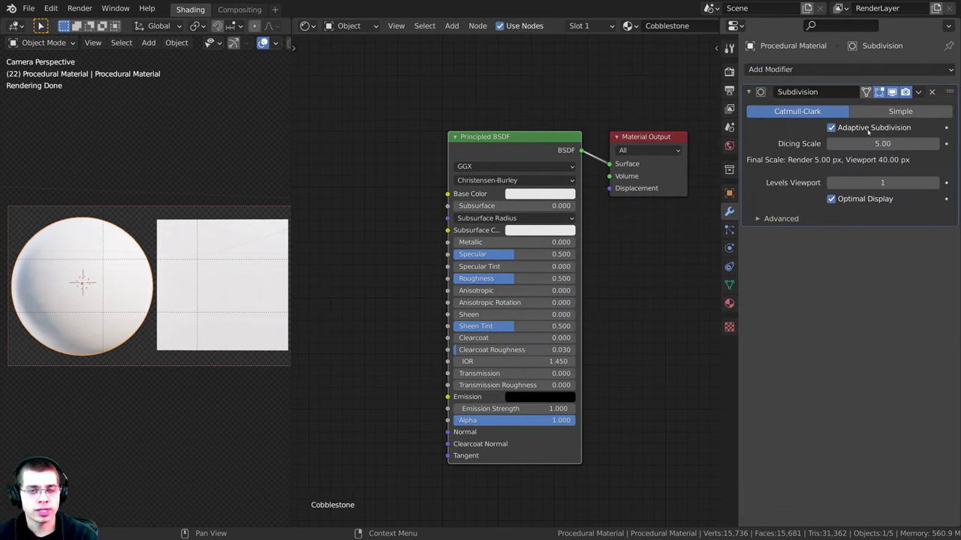
pyautogui.scroll(2, 120, 282)
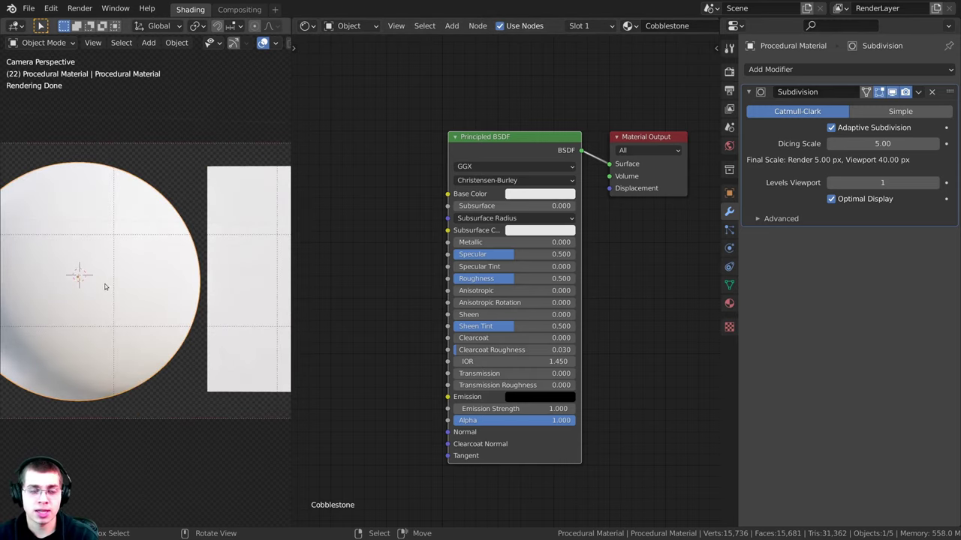
pyautogui.scroll(-1, 105, 286)
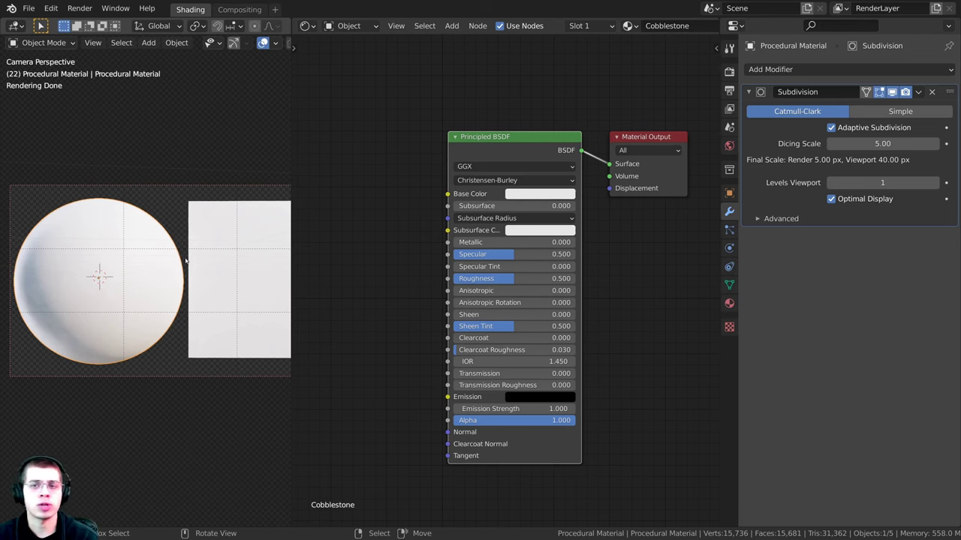
# - Add a Subdivision Surface modifier to the plane with Adaptive Subdivision enabled, dicing scale 5.00 and the Simple type
pyautogui.click(224, 266)
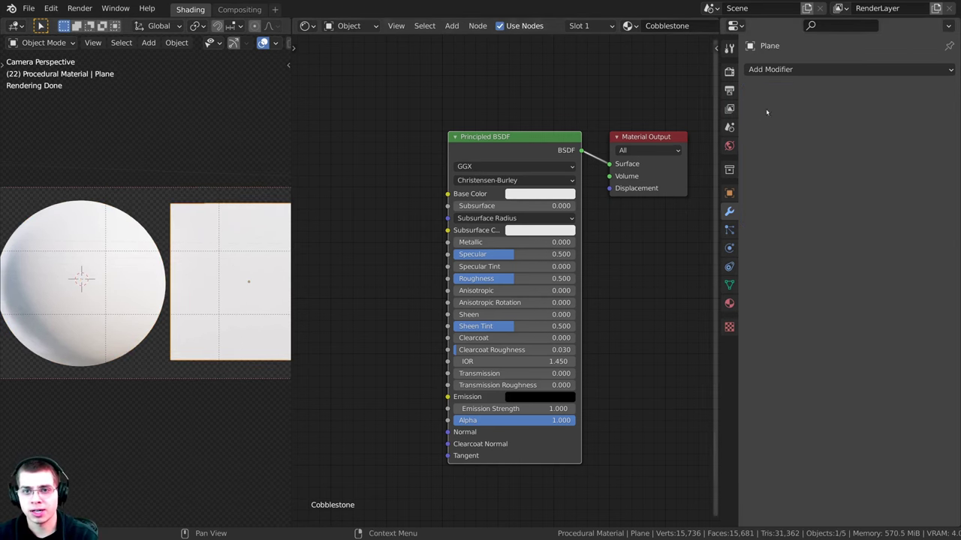
pyautogui.click(788, 69)
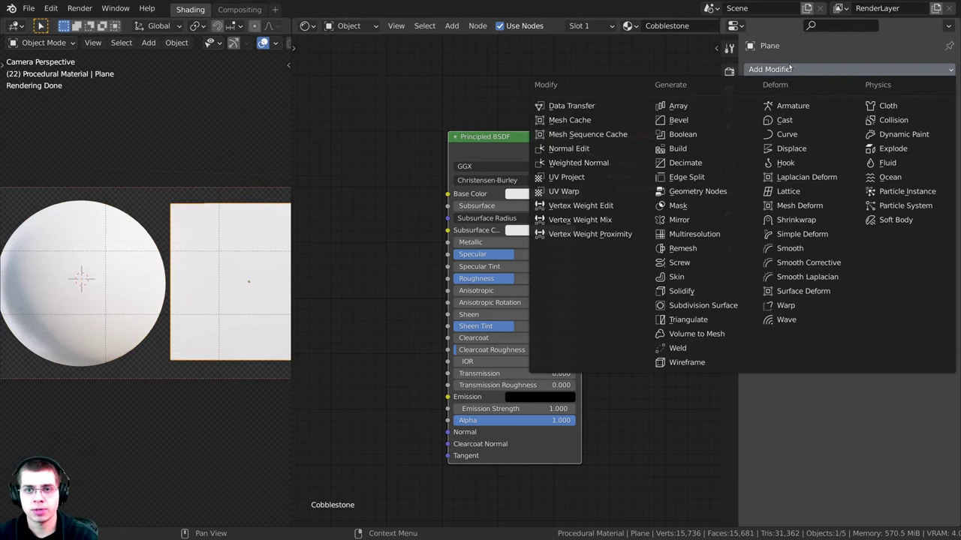
pyautogui.click(703, 306)
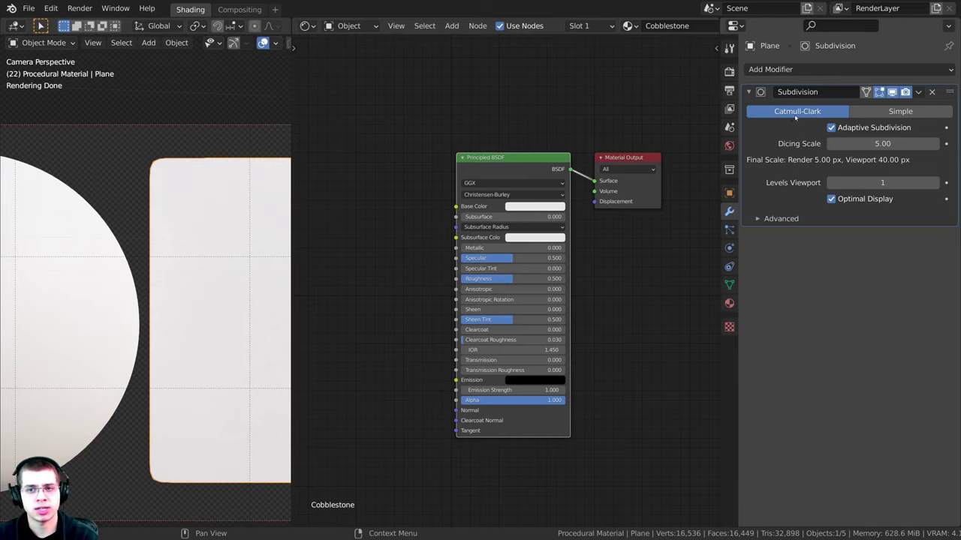
pyautogui.click(852, 112)
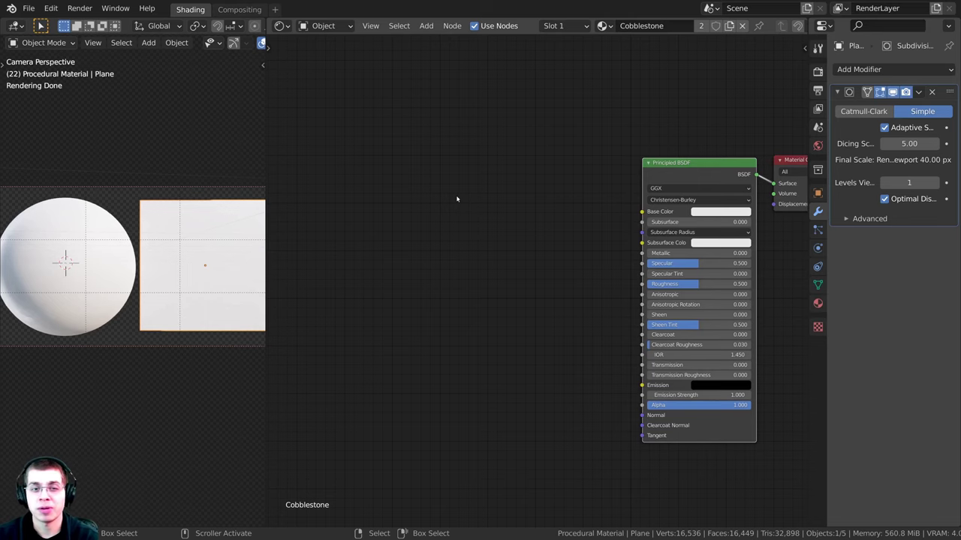
# - Add a Voronoi Texture node well to the left of the Principled BSDF node
pyautogui.hotkey('shift', 'a')
pyautogui.click(456, 199)
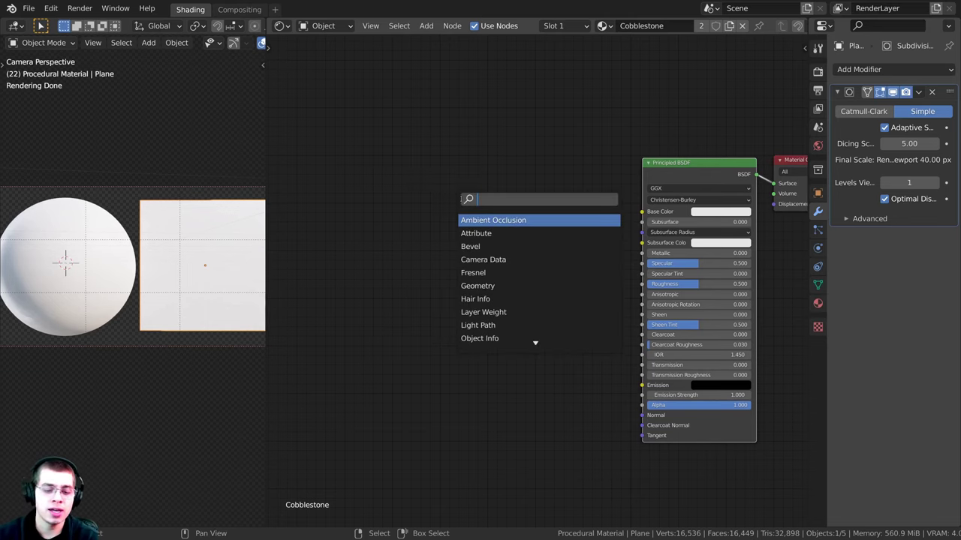
pyautogui.write('vor')
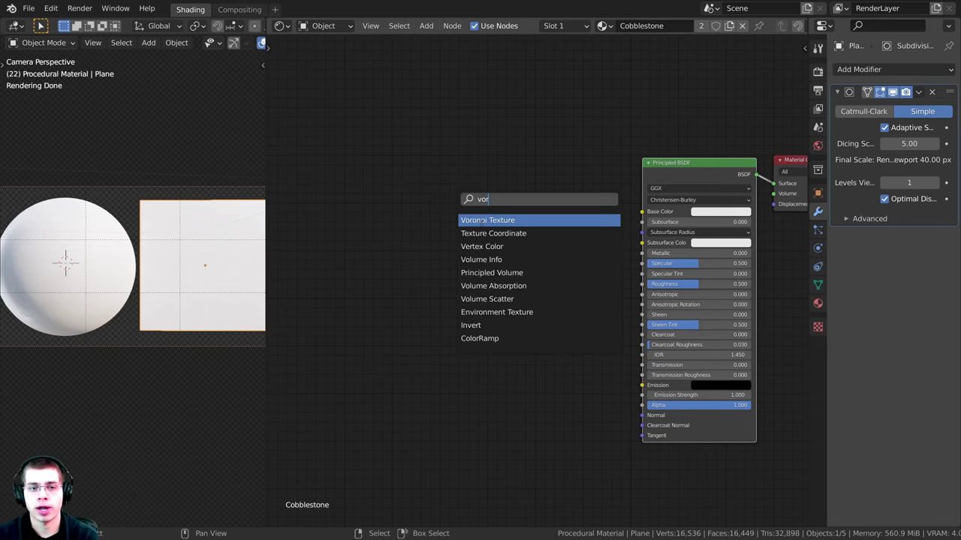
pyautogui.click(482, 221)
pyautogui.click(363, 217)
pyautogui.scroll(-1, 363, 217)
pyautogui.moveTo(378, 216); pyautogui.dragTo(475, 240, button='middle')
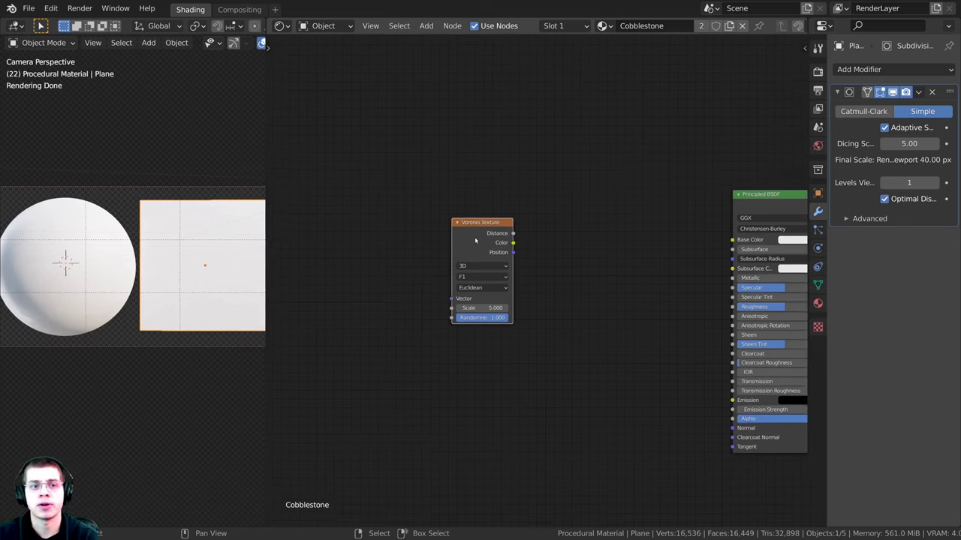
pyautogui.moveTo(475, 240)
pyautogui.mouseDown()
pyautogui.moveTo(481, 228)
pyautogui.moveTo(472, 236)
pyautogui.mouseUp()
pyautogui.scroll(2, 484, 232)
pyautogui.moveTo(484, 229); pyautogui.dragTo(505, 249, button='middle')
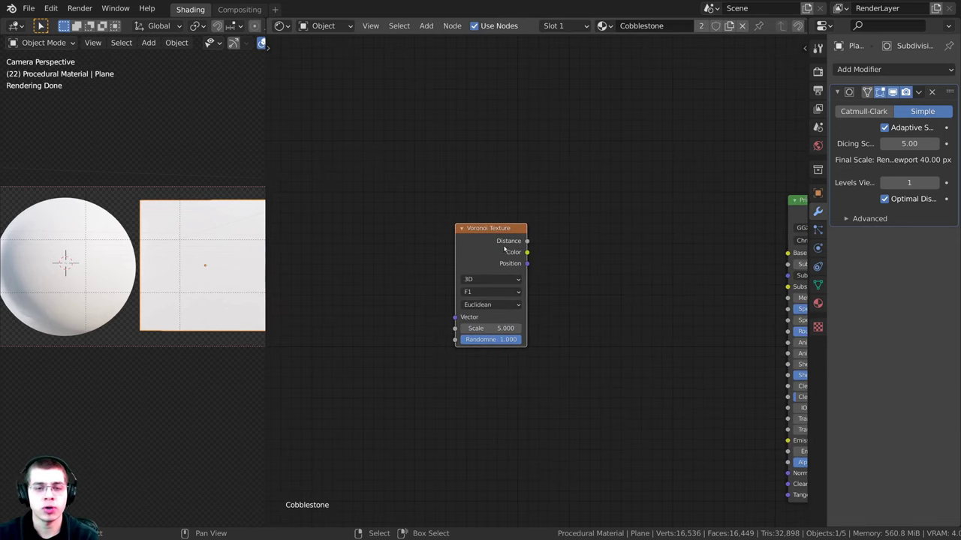
# - Add a Texture Coordinate node, connect its Object output directly to the Voronoi Texture's Vector input, and remove the Mapping node
pyautogui.hotkey('ctrl', 't')
pyautogui.moveTo(383, 290); pyautogui.dragTo(486, 266, button='middle')
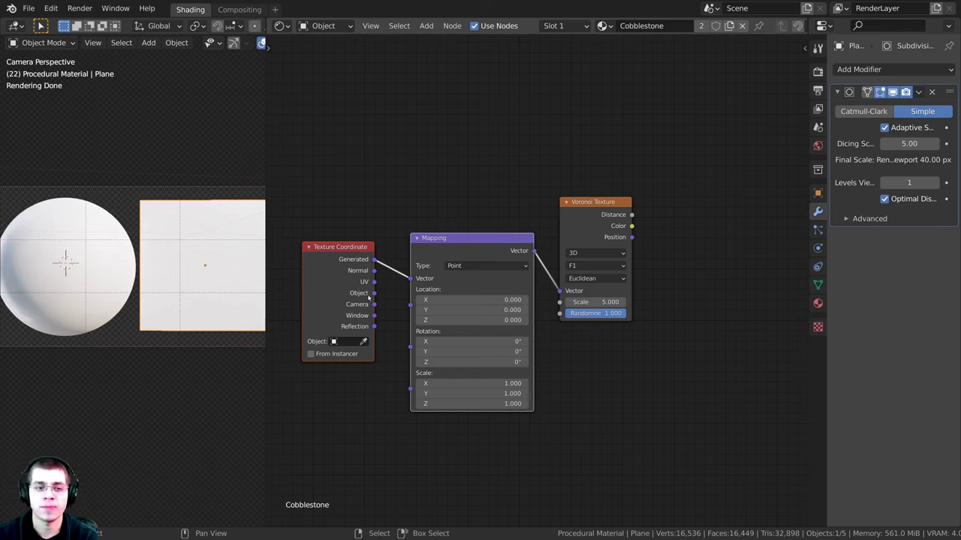
pyautogui.moveTo(374, 293); pyautogui.dragTo(561, 293)
pyautogui.moveTo(472, 251); pyautogui.dragTo(469, 195)
pyautogui.press('x')
pyautogui.moveTo(349, 269); pyautogui.dragTo(475, 251)
pyautogui.moveTo(615, 200); pyautogui.dragTo(521, 205, button='middle')
pyautogui.moveTo(521, 205); pyautogui.dragTo(515, 185)
pyautogui.scroll(1, 528, 160)
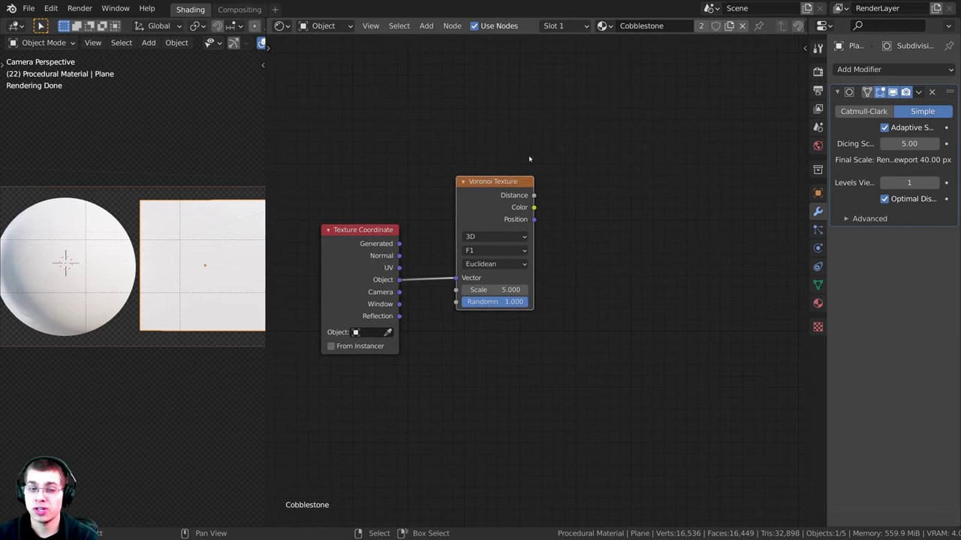
# - Preview the Voronoi Texture on the objects and set its feature output to Distance to Edge
pyautogui.keyDown('ctrl'); pyautogui.keyDown('shift'); pyautogui.click(494, 187); pyautogui.keyUp('shift'); pyautogui.keyUp('ctrl')
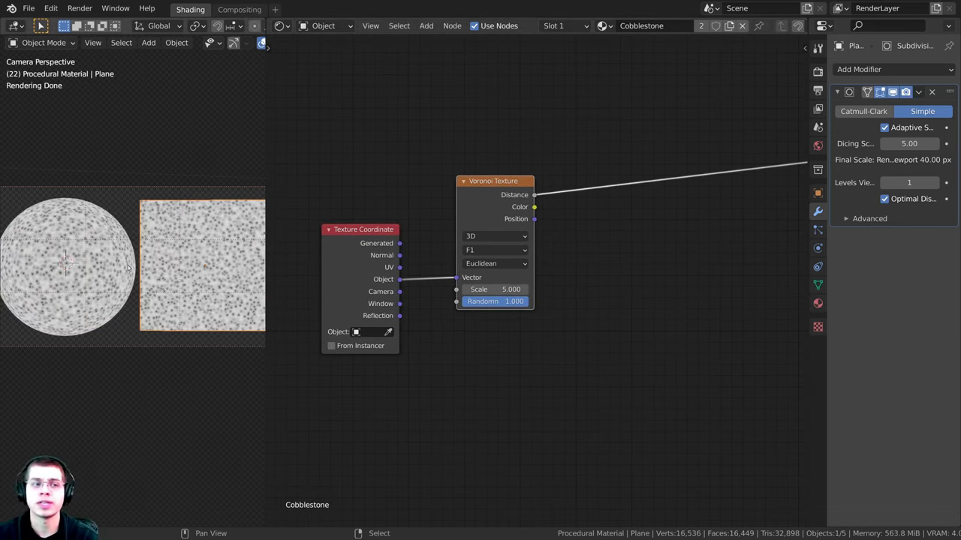
pyautogui.scroll(2, 482, 200)
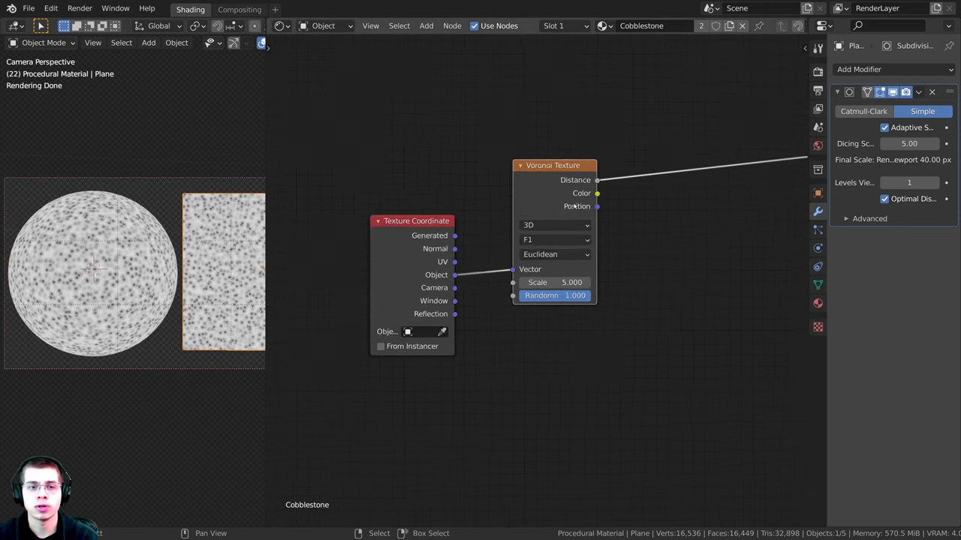
pyautogui.click(543, 229)
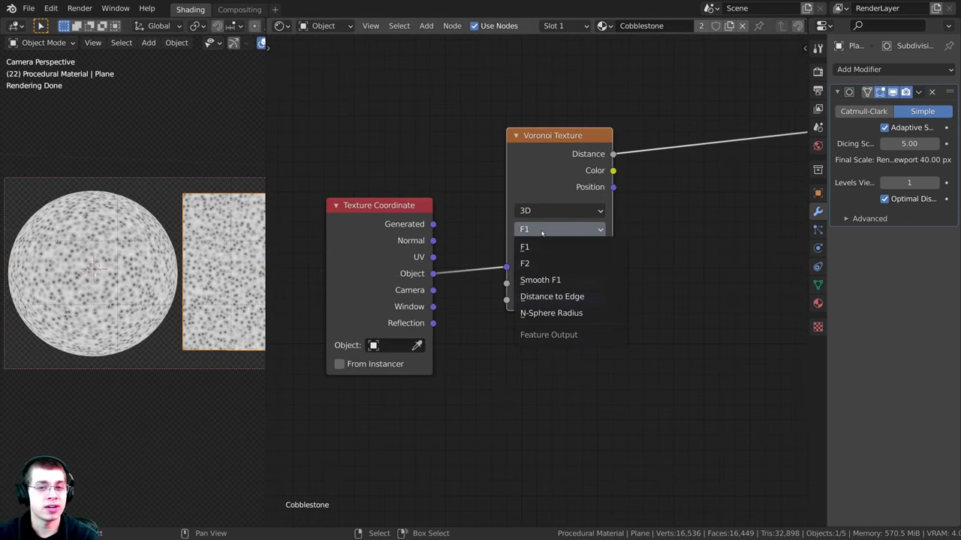
pyautogui.click(552, 297)
pyautogui.scroll(2, 629, 180)
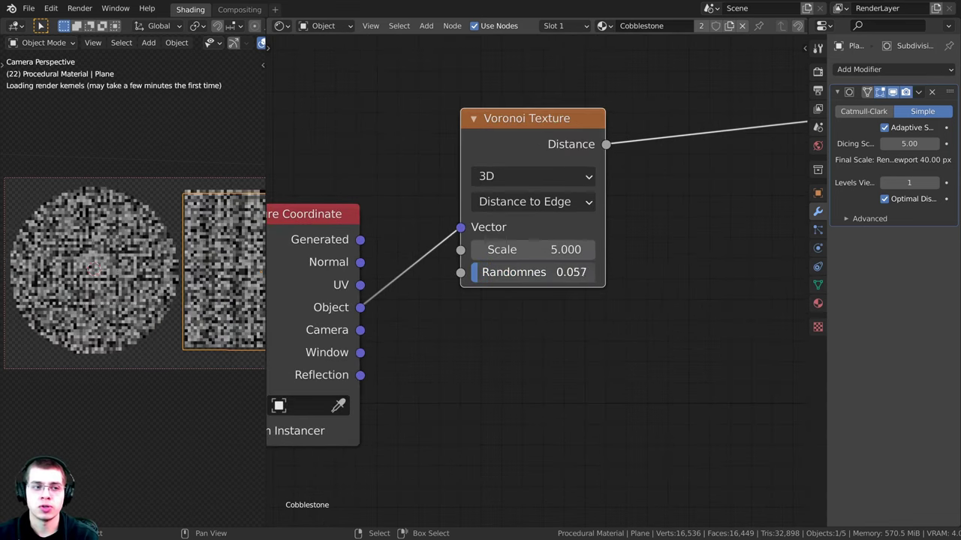
# - Set the Voronoi Texture's Randomness to 0 and look closely at the resulting pattern on the plane
pyautogui.moveTo(479, 272); pyautogui.dragTo(471, 271)
pyautogui.keyDown('shift'); pyautogui.moveTo(201, 293); pyautogui.dragTo(88, 306, button='middle'); pyautogui.keyUp('shift')
pyautogui.scroll(1, 376, 208)
pyautogui.scroll(2, 129, 342)
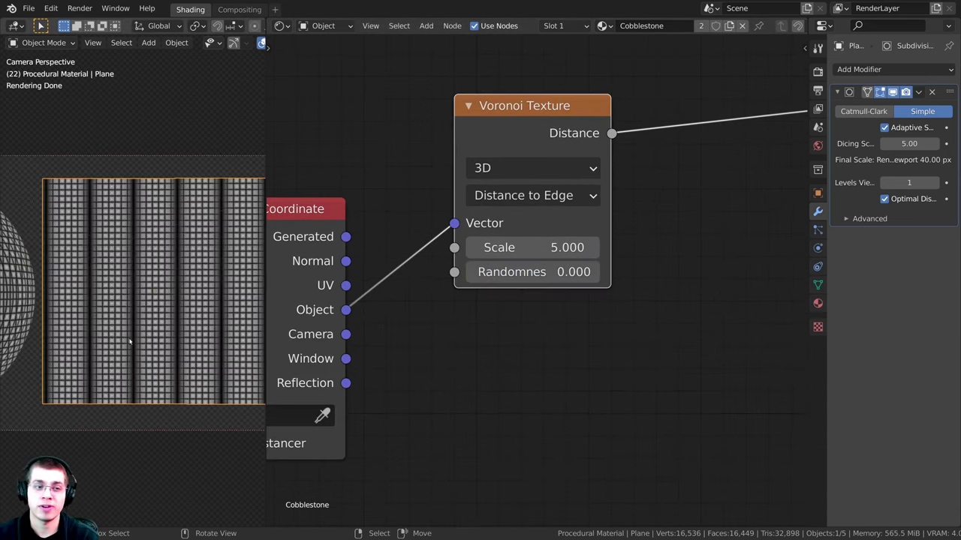
pyautogui.scroll(1, 129, 343)
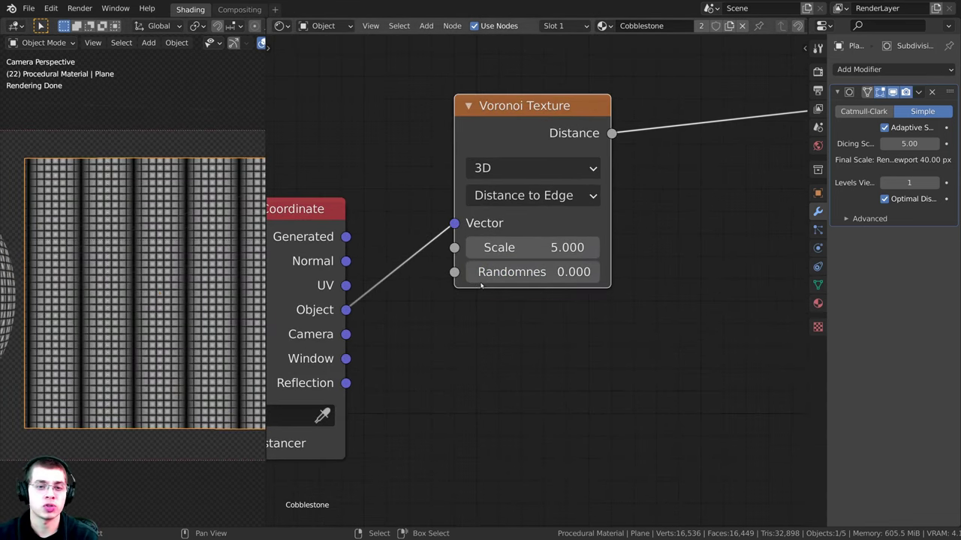
# - Try the Voronoi Texture's Randomness at 1 and settle on 0.4
pyautogui.moveTo(481, 271); pyautogui.dragTo(616, 272)
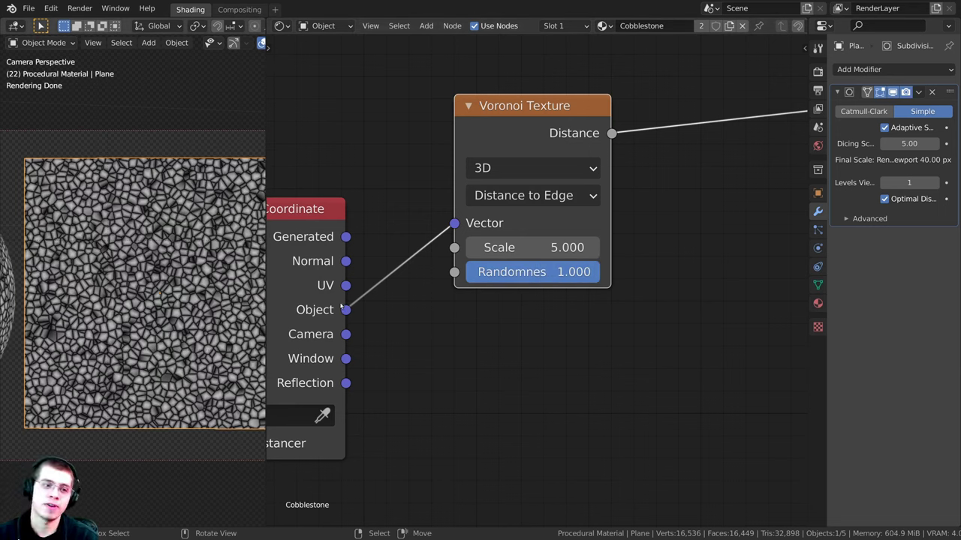
pyautogui.click(532, 275)
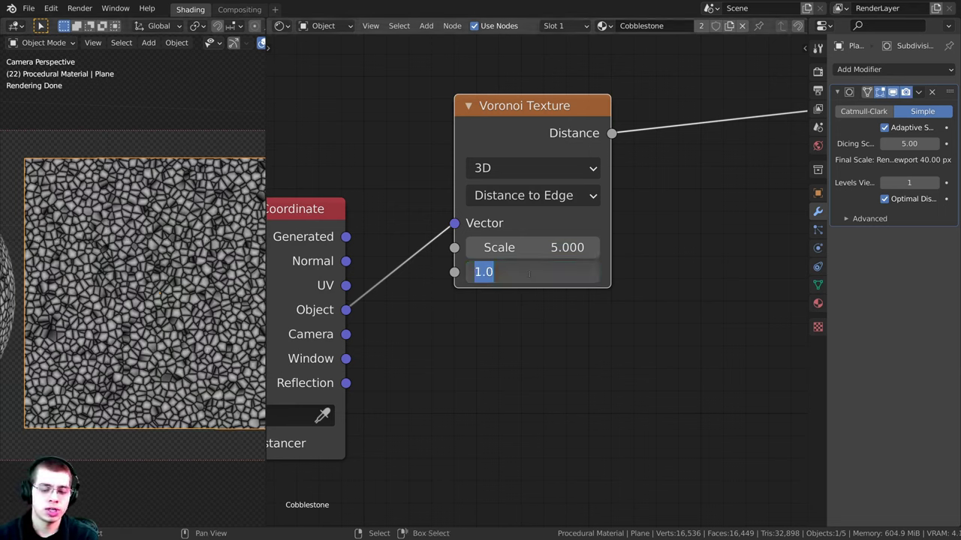
pyautogui.write('.4')
pyautogui.press('Return')
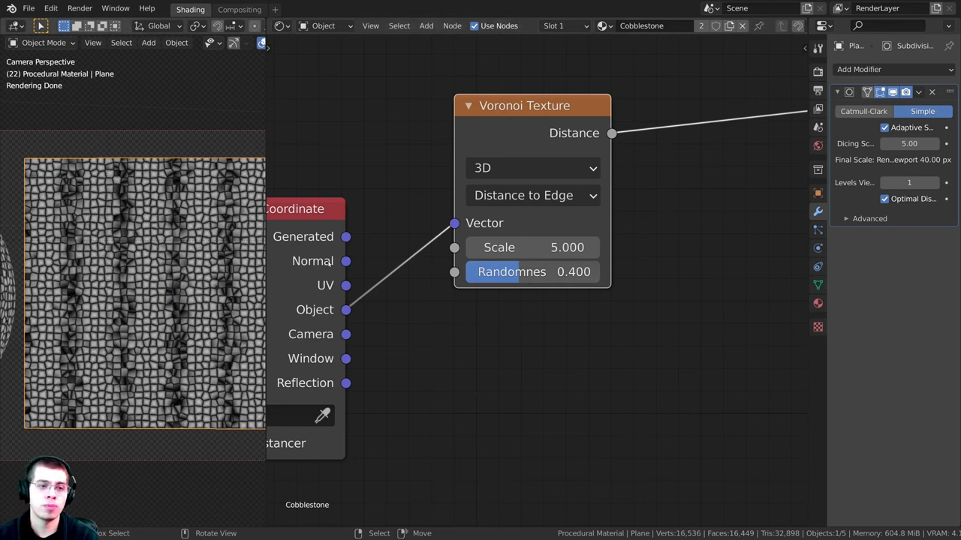
# - Set the Voronoi Texture's Scale to 1.5 to enlarge the stone cells
pyautogui.scroll(-3, 330, 262)
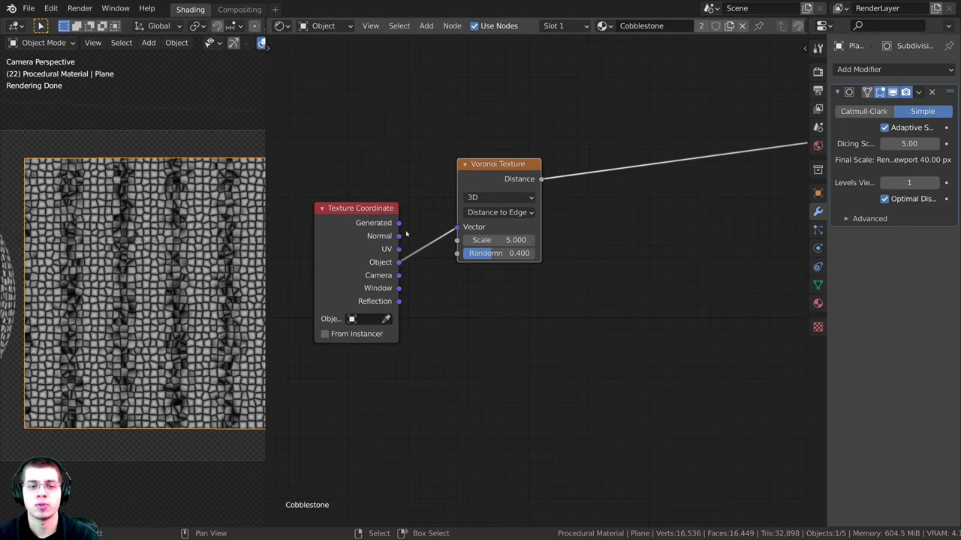
pyautogui.scroll(1, 517, 235)
pyautogui.click(505, 247)
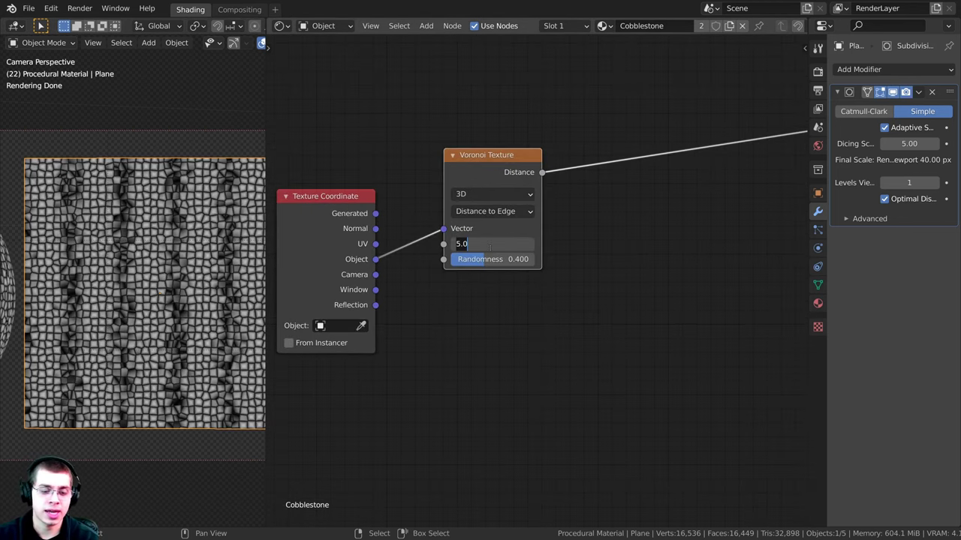
pyautogui.write('1.5')
pyautogui.press('Return')
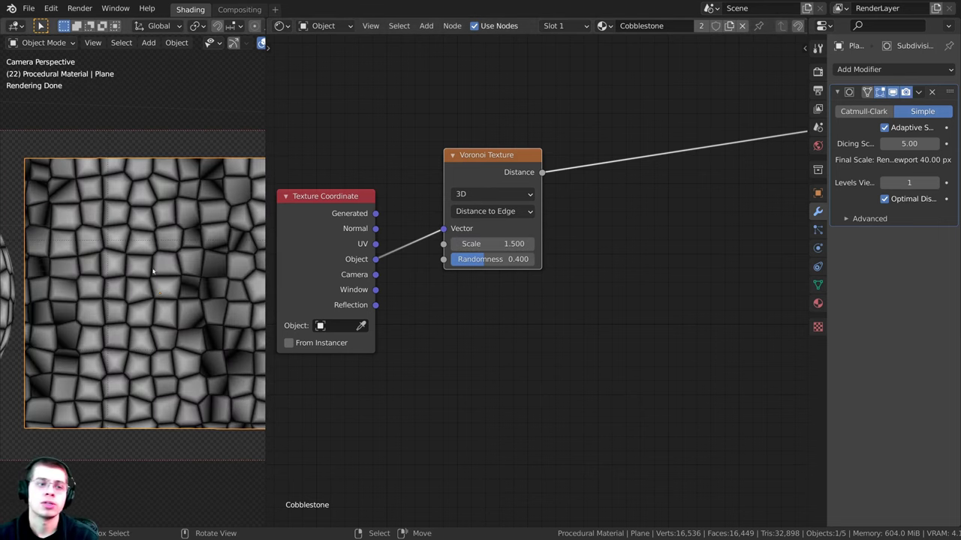
# - Add a Noise Texture node below the Voronoi Texture and connect the Texture Coordinate's Object output to its Vector input
pyautogui.scroll(-3, 582, 171)
pyautogui.hotkey('shift', 'a')
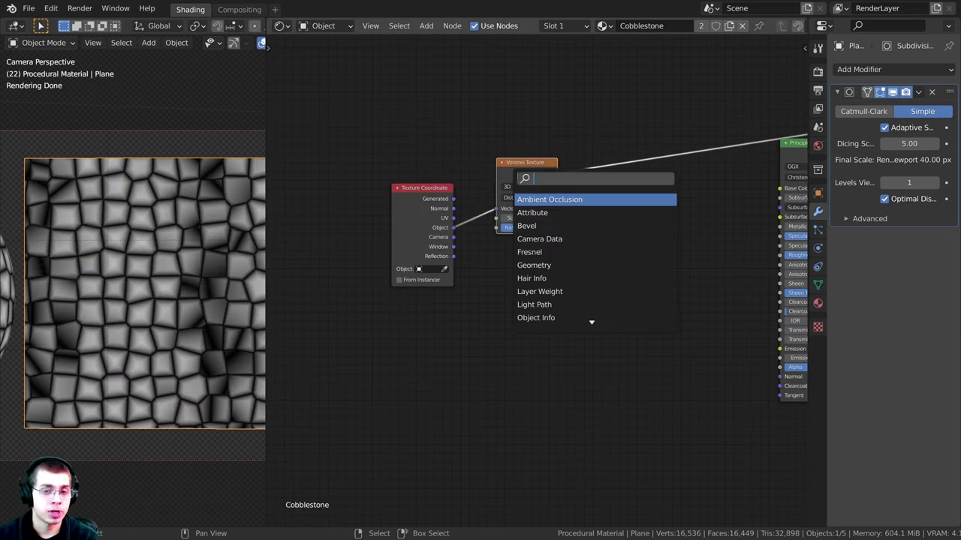
pyautogui.write('noi')
pyautogui.press('Down')
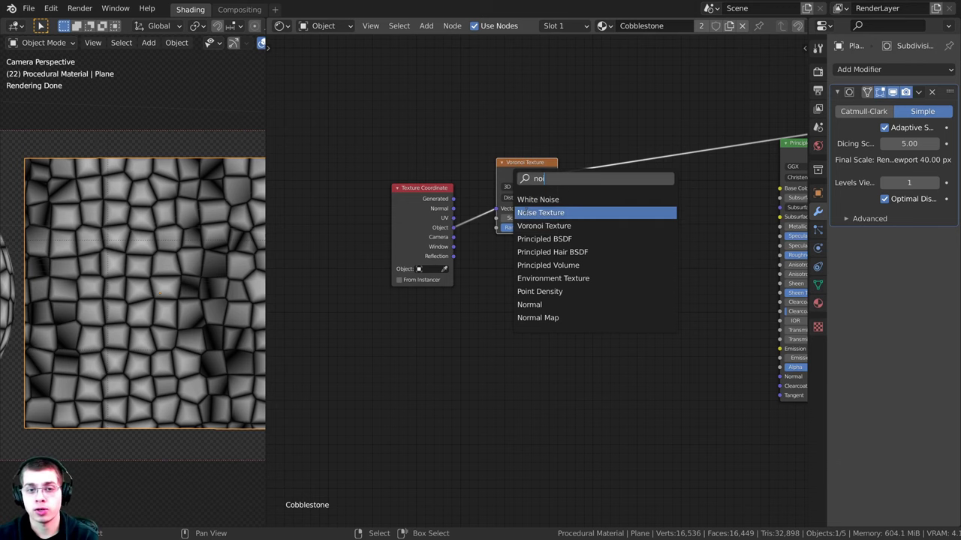
pyautogui.press('Return')
pyautogui.click(504, 244)
pyautogui.scroll(2, 454, 246)
pyautogui.moveTo(387, 222); pyautogui.dragTo(489, 293)
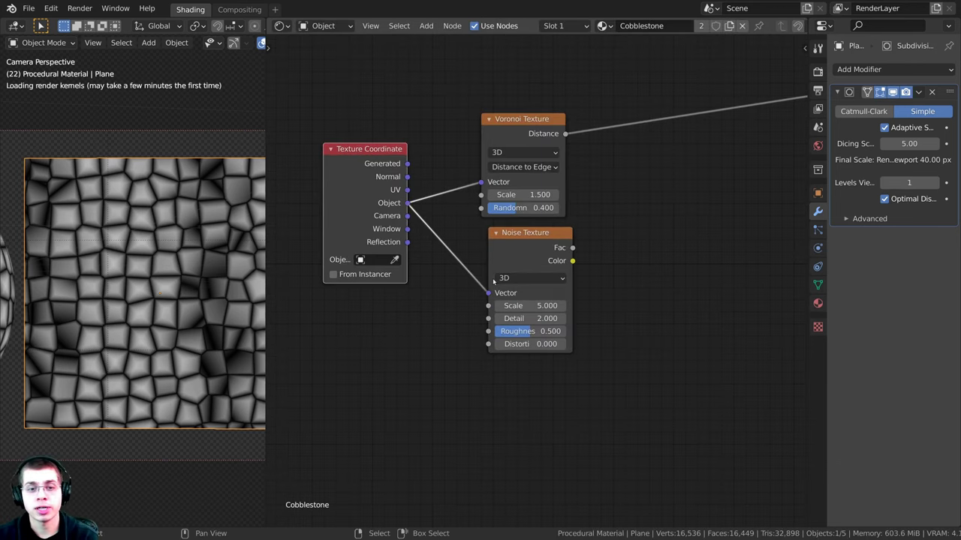
pyautogui.moveTo(493, 281); pyautogui.dragTo(536, 294, button='middle')
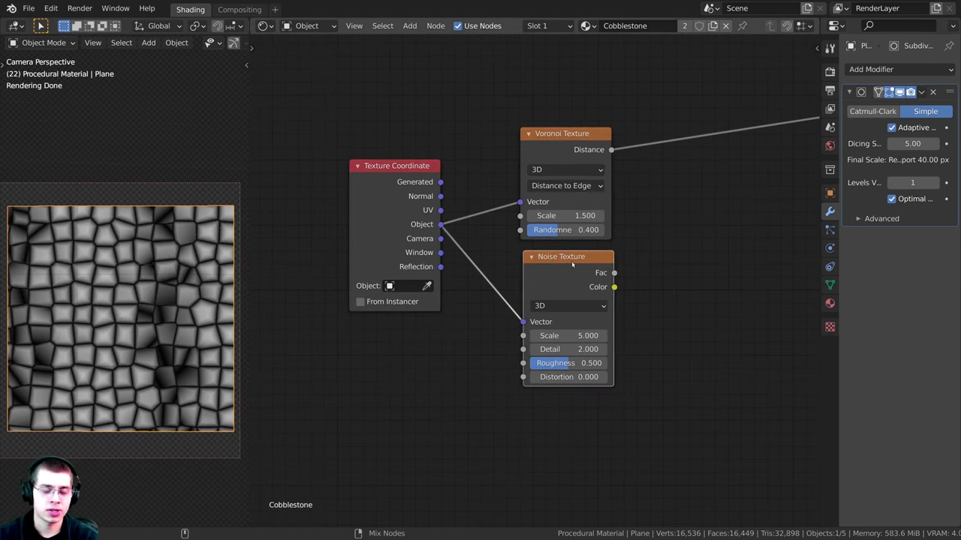
# - Preview the Noise Texture on the objects and set its Scale to 2 and Detail to 5
pyautogui.keyDown('ctrl'); pyautogui.keyDown('shift'); pyautogui.click(572, 262); pyautogui.keyUp('shift'); pyautogui.keyUp('ctrl')
pyautogui.moveTo(571, 262); pyautogui.dragTo(561, 256, button='middle')
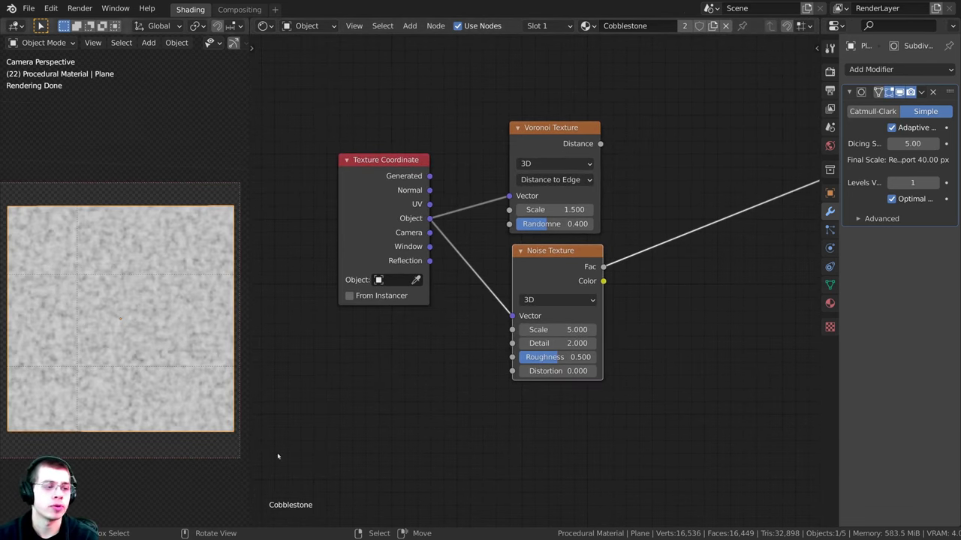
pyautogui.click(561, 330)
pyautogui.write('2')
pyautogui.press('Return')
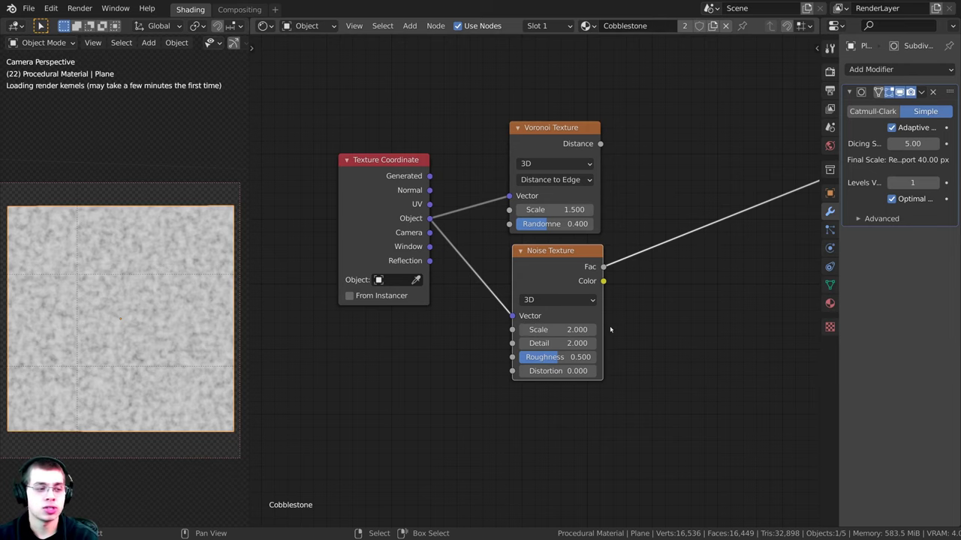
pyautogui.click(557, 343)
pyautogui.write('5')
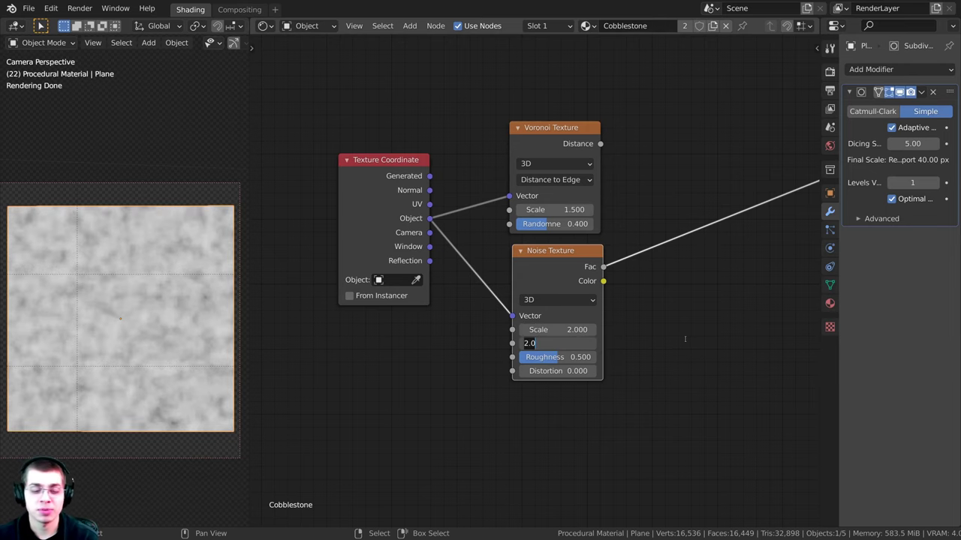
pyautogui.press('Return')
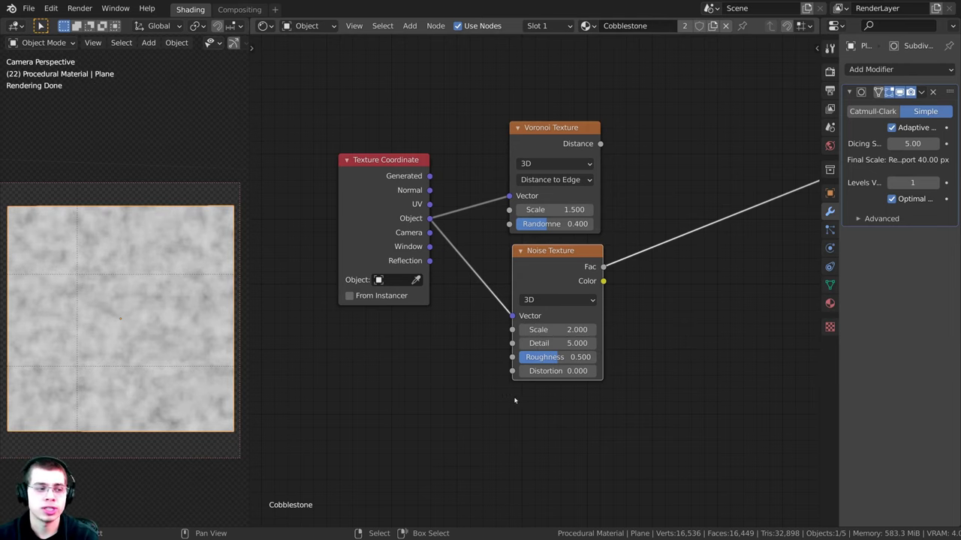
pyautogui.moveTo(613, 332); pyautogui.dragTo(542, 353, button='middle')
pyautogui.keyDown('shift'); pyautogui.moveTo(125, 257); pyautogui.dragTo(138, 261, button='middle'); pyautogui.keyUp('shift')
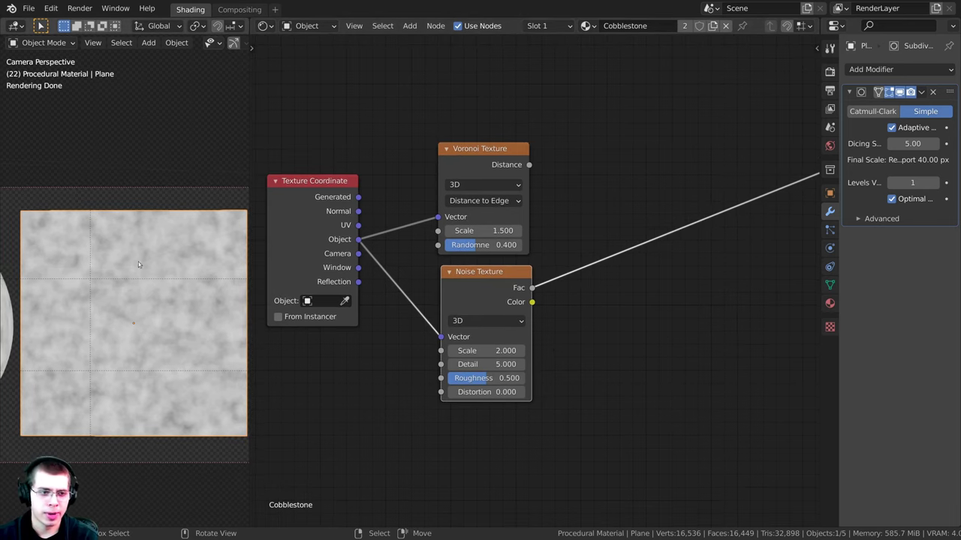
# - Switch the preview back to the Voronoi Texture and insert a MixRGB node on its Distance output link
pyautogui.keyDown('ctrl'); pyautogui.keyDown('shift'); pyautogui.click(480, 148); pyautogui.keyUp('shift'); pyautogui.keyUp('ctrl')
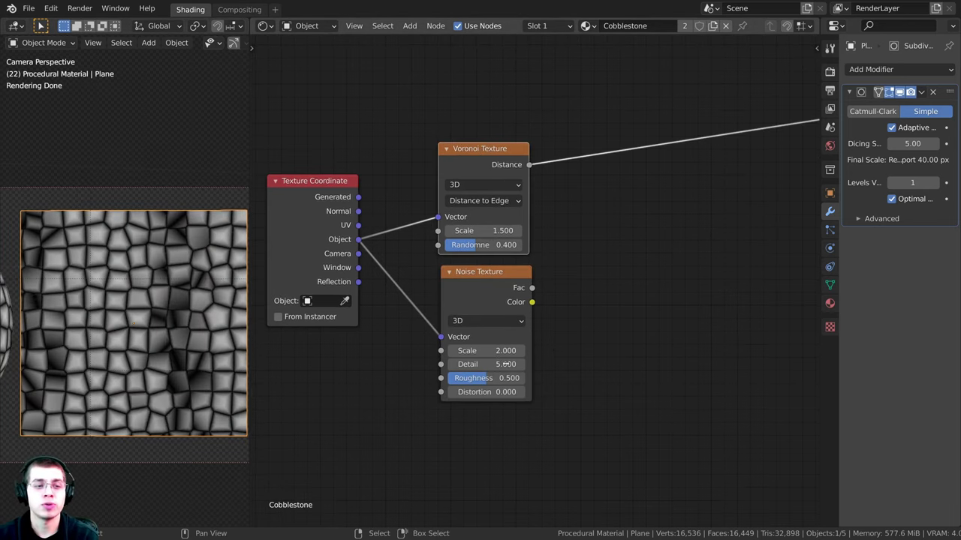
pyautogui.moveTo(537, 258); pyautogui.dragTo(516, 263, button='middle')
pyautogui.hotkey('shift', 'a')
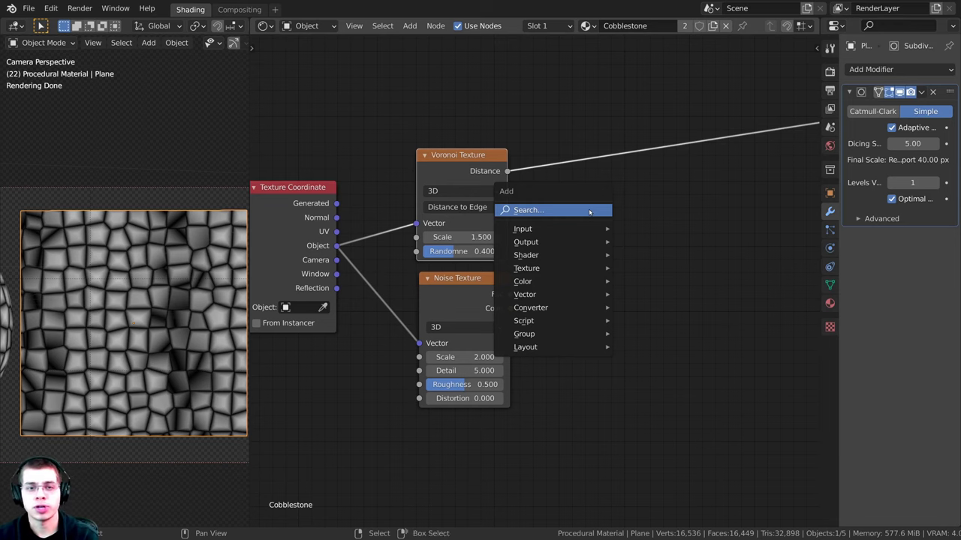
pyautogui.click(589, 209)
pyautogui.write('mix')
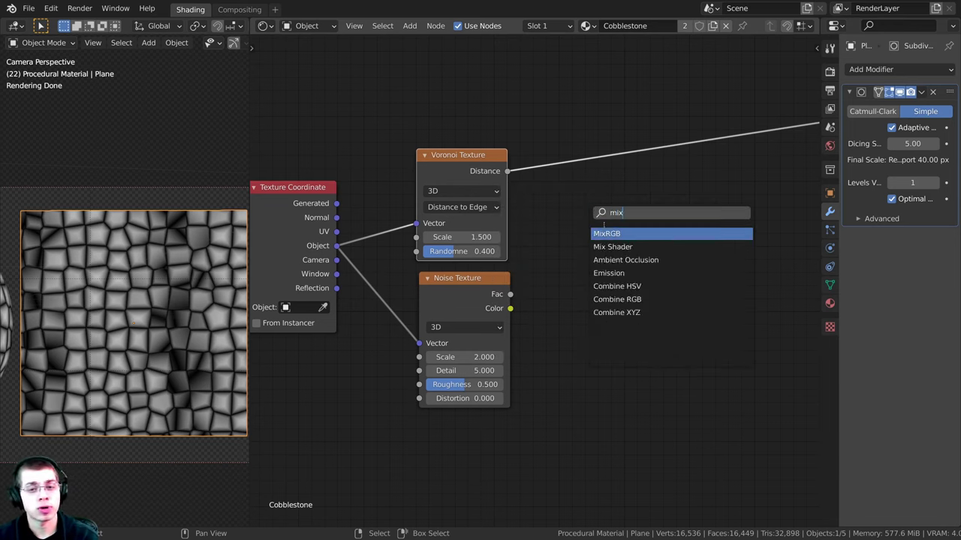
pyautogui.click(605, 234)
pyautogui.click(585, 175)
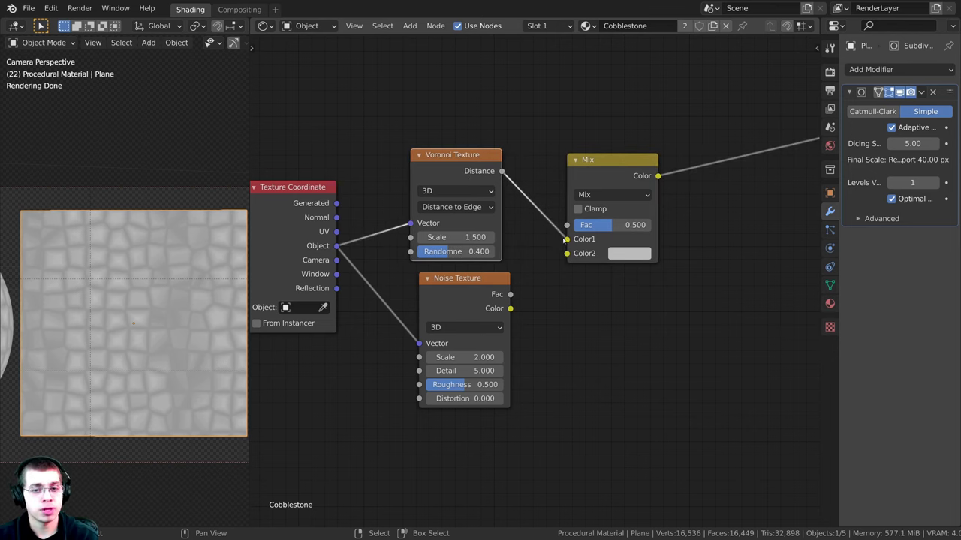
# - Move the Voronoi Distance link to the Mix node's Color2 and connect the Noise Texture's Color output to its Fac
pyautogui.moveTo(566, 239)
pyautogui.mouseDown()
pyautogui.moveTo(537, 204)
pyautogui.moveTo(567, 253)
pyautogui.mouseUp()
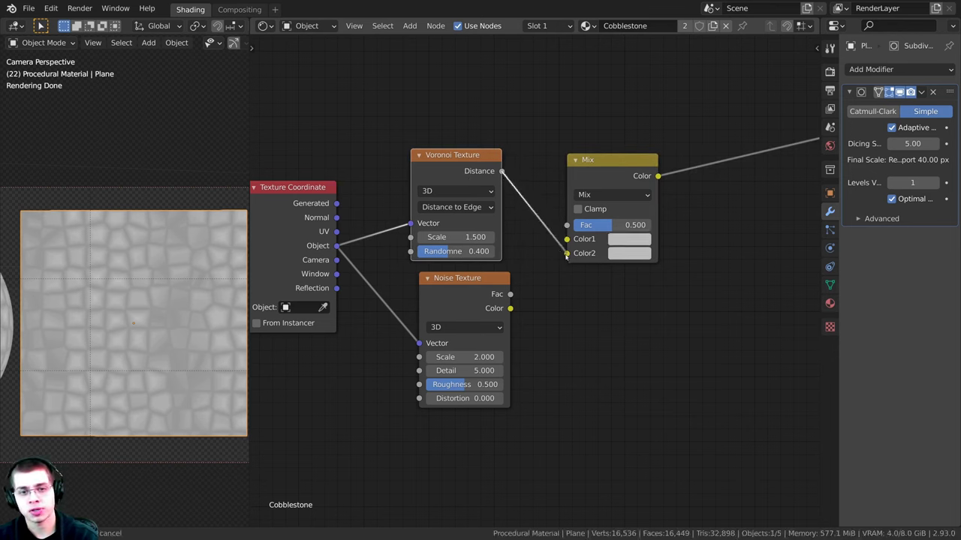
pyautogui.moveTo(420, 302); pyautogui.dragTo(412, 299)
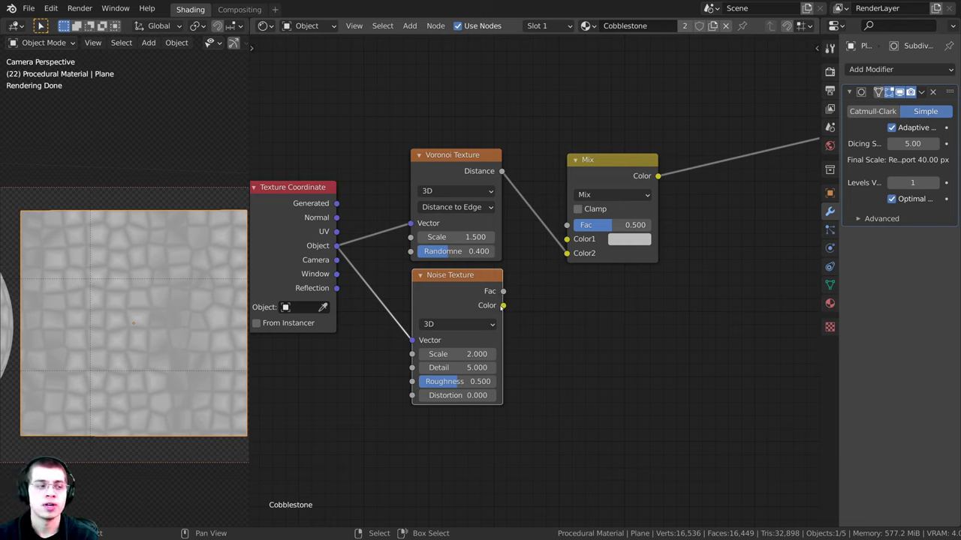
pyautogui.moveTo(503, 305); pyautogui.dragTo(503, 293)
pyautogui.moveTo(531, 253); pyautogui.dragTo(567, 225)
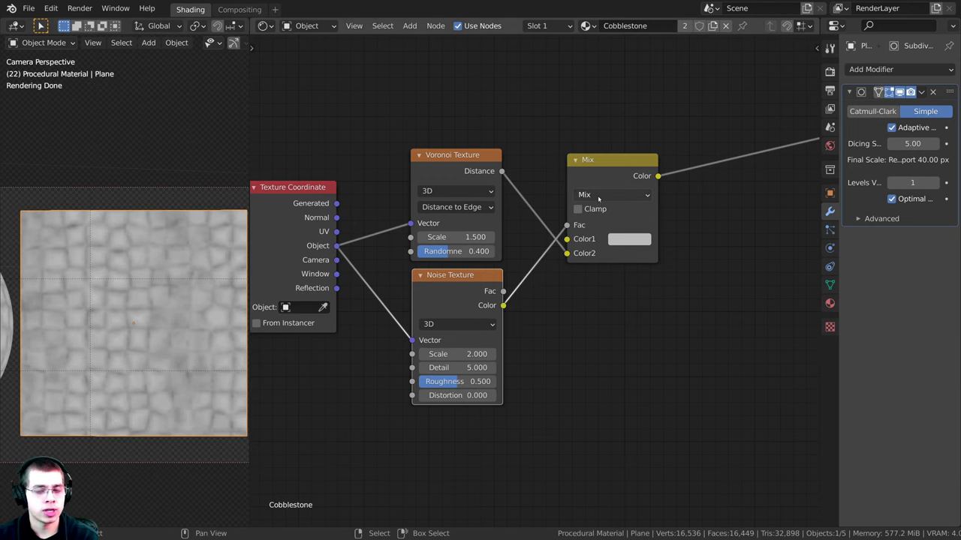
# - Set the Mix node's blending mode to Darken and brighten its Color1 to nearly white
pyautogui.click(600, 195)
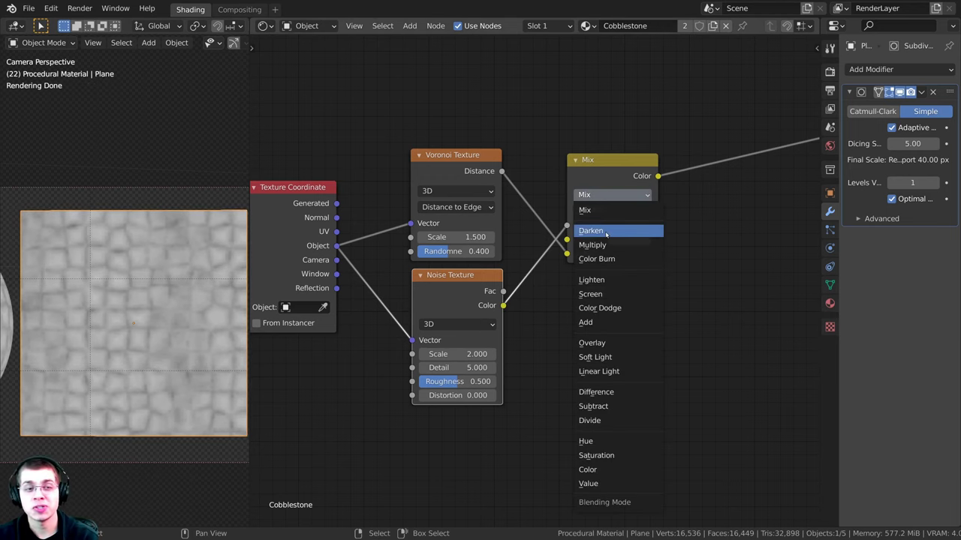
pyautogui.click(606, 232)
pyautogui.scroll(2, 616, 240)
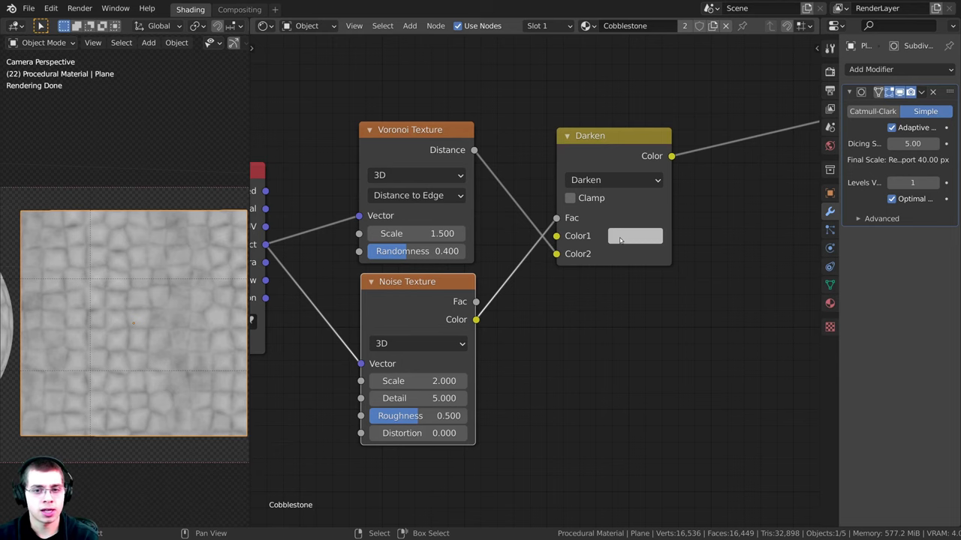
pyautogui.click(620, 240)
pyautogui.moveTo(751, 280); pyautogui.dragTo(749, 261)
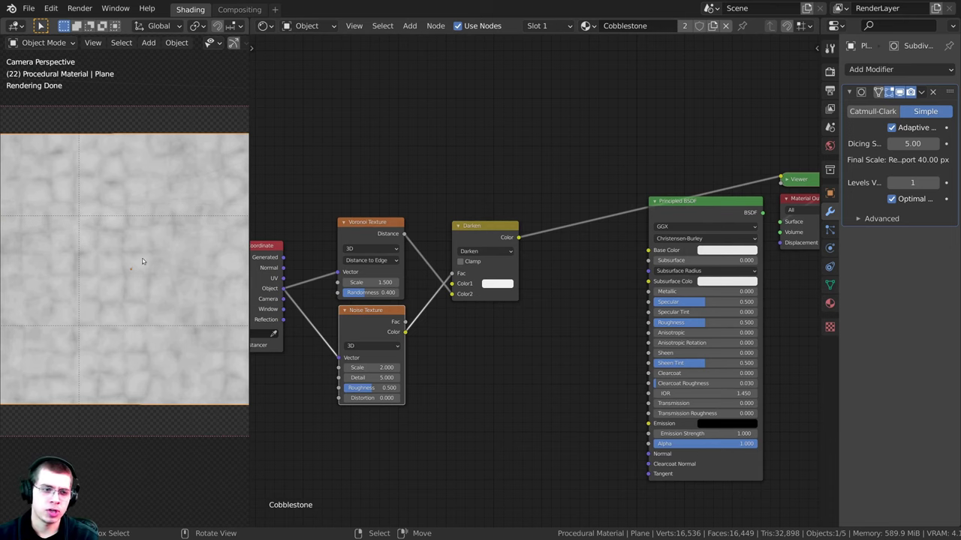
# - Insert a ColorRamp node on the link coming out of the Darken node's Color output
pyautogui.scroll(1, 419, 216)
pyautogui.scroll(-1, 454, 192)
pyautogui.hotkey('shift', 'a')
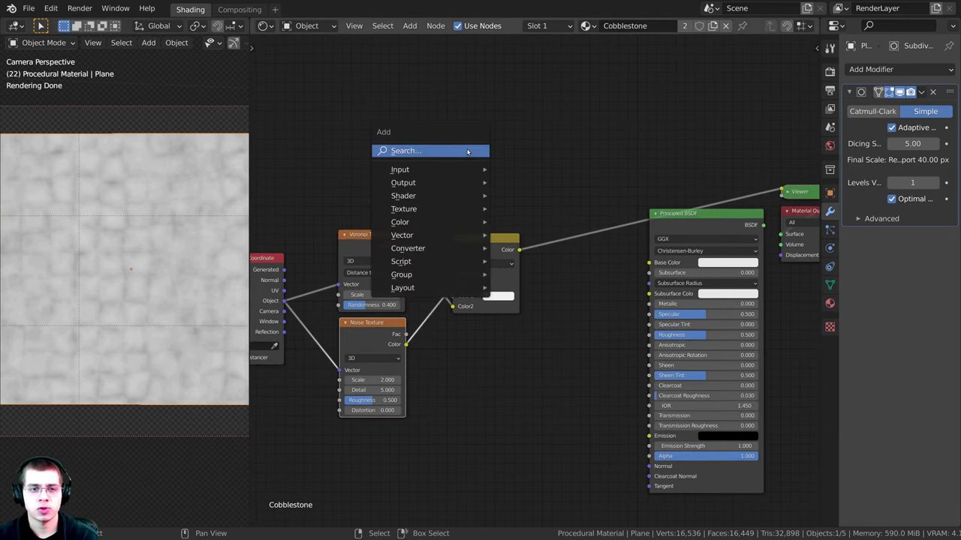
pyautogui.click(467, 151)
pyautogui.write('col')
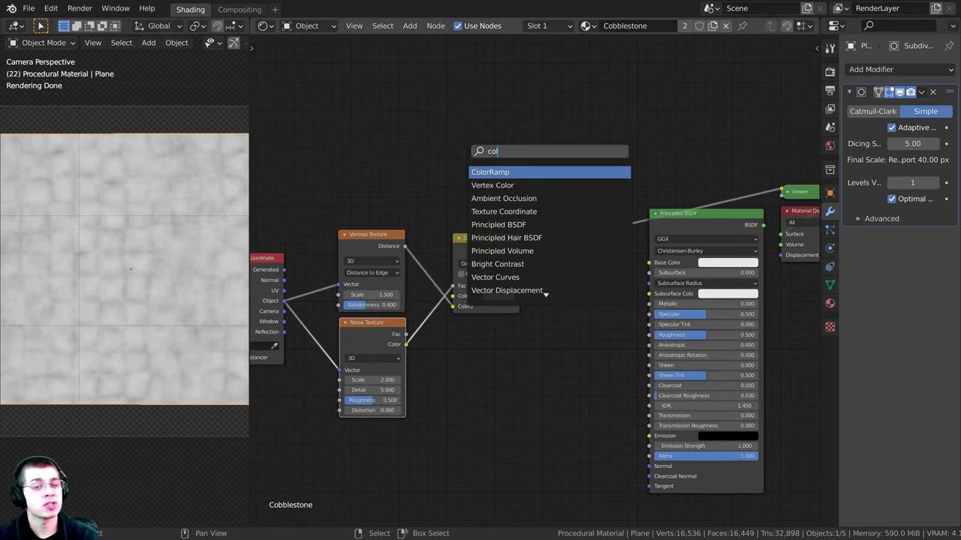
pyautogui.click(491, 172)
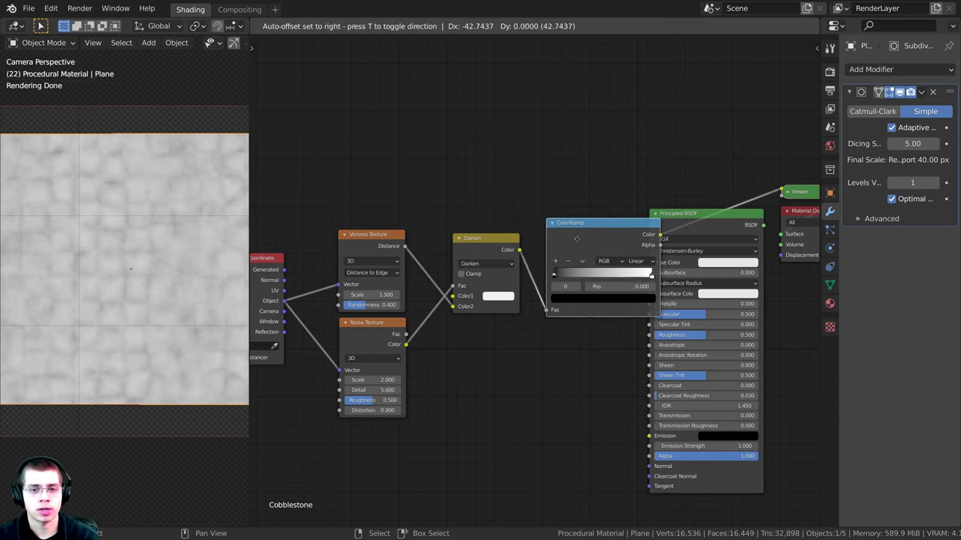
pyautogui.click(566, 227)
# - Select the texture, Darken and ColorRamp nodes together and move them farther away from the Principled BSDF
pyautogui.scroll(-1, 566, 227)
pyautogui.moveTo(566, 228); pyautogui.dragTo(609, 208, button='middle')
pyautogui.moveTo(609, 145); pyautogui.dragTo(342, 351)
pyautogui.press('g')
pyautogui.moveTo(541, 245); pyautogui.dragTo(479, 246)
# - Increase the ColorRamp's contrast by moving the black stop to about 0.425 and the white stop to about 0.57
pyautogui.scroll(3, 501, 292)
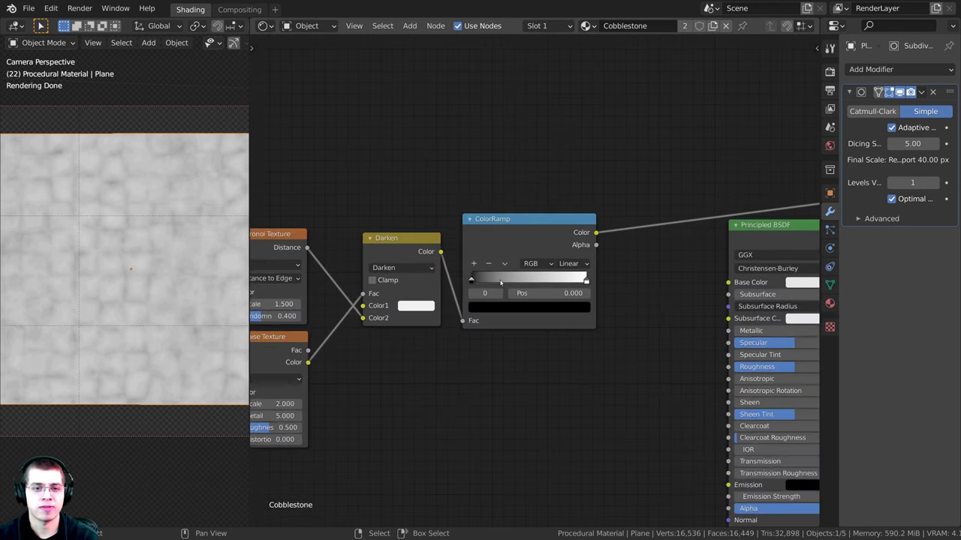
pyautogui.scroll(1, 500, 298)
pyautogui.moveTo(509, 290); pyautogui.dragTo(562, 292)
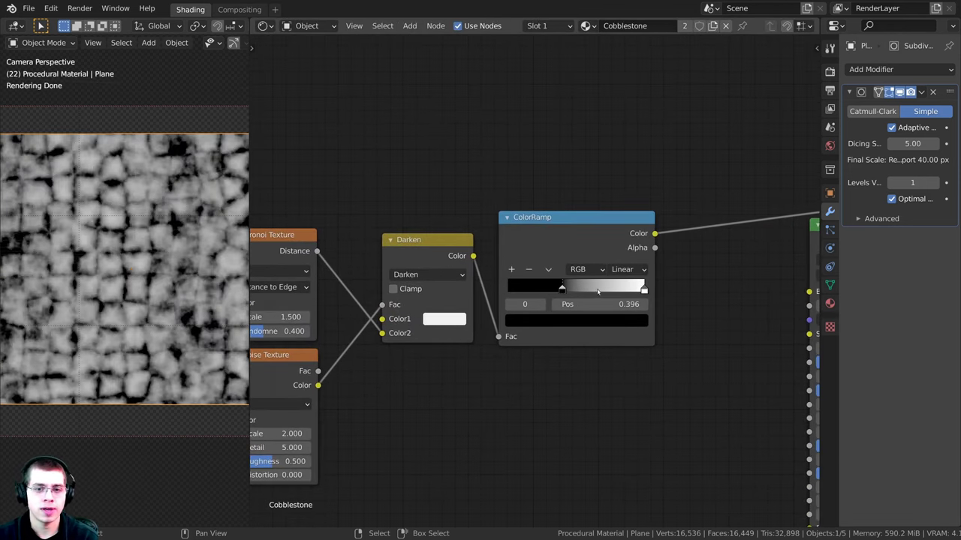
pyautogui.moveTo(642, 290); pyautogui.dragTo(586, 289)
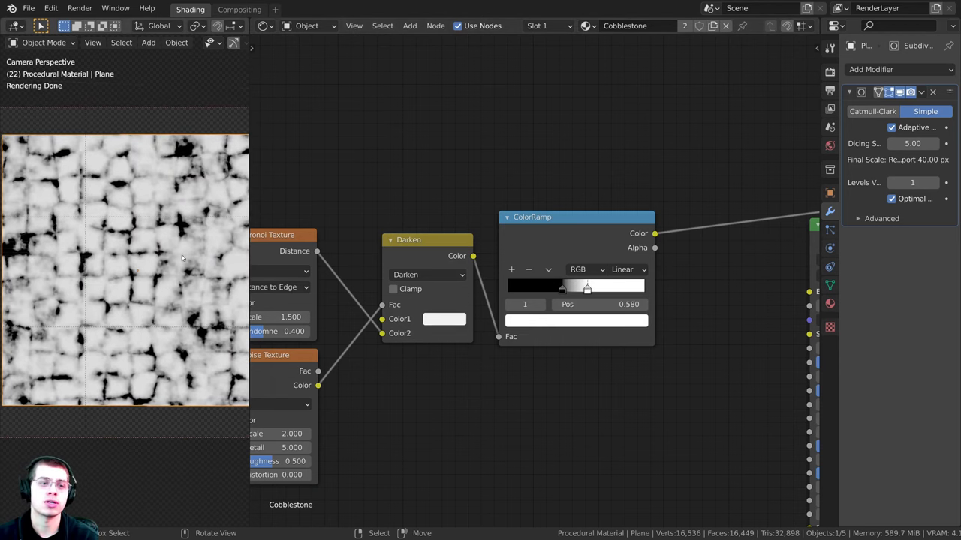
pyautogui.scroll(1, 566, 292)
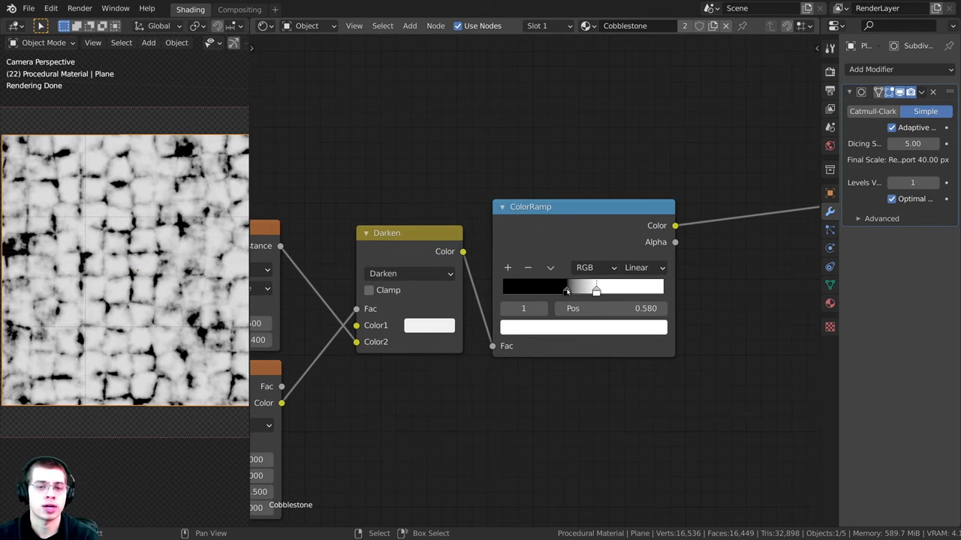
pyautogui.moveTo(567, 291); pyautogui.dragTo(570, 291)
pyautogui.scroll(4, 158, 233)
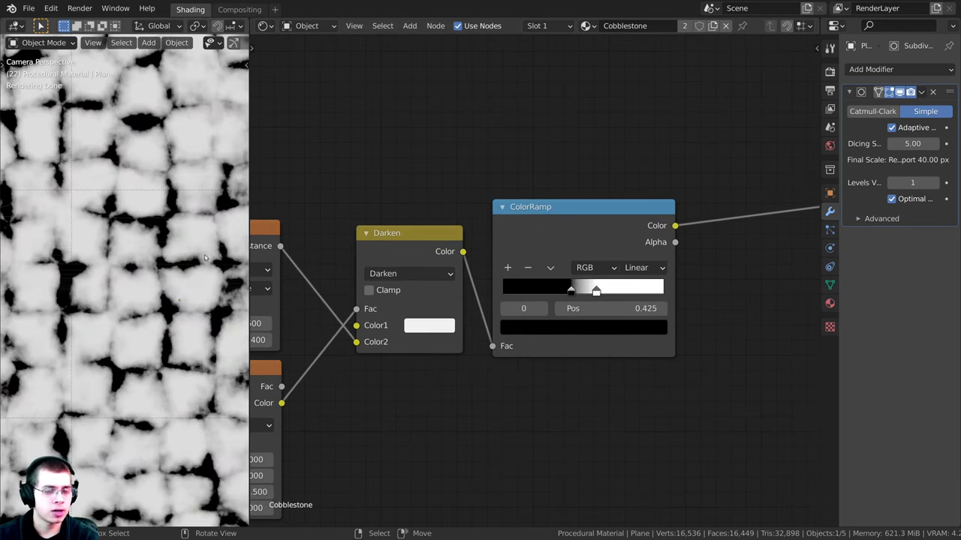
pyautogui.scroll(-1, 195, 243)
pyautogui.moveTo(427, 286); pyautogui.dragTo(423, 283, button='middle')
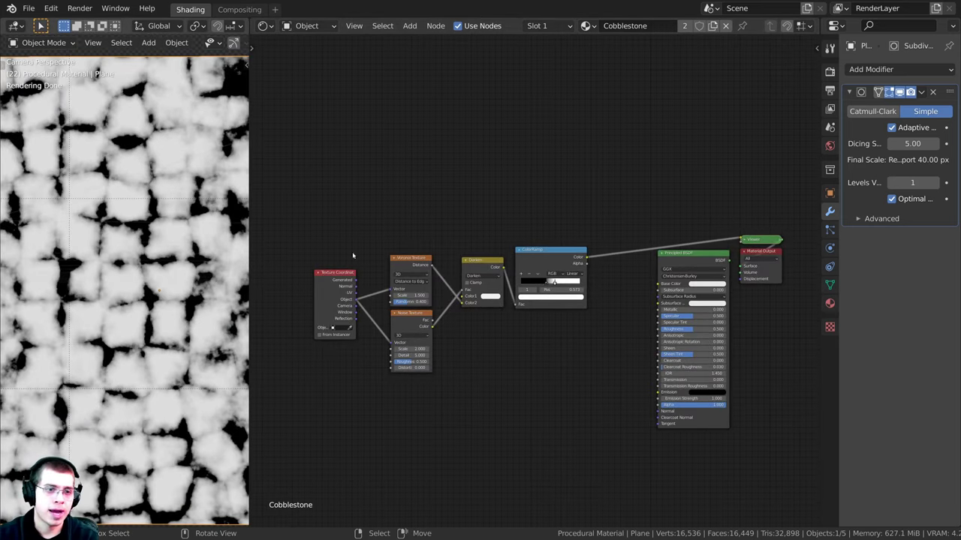
pyautogui.moveTo(689, 255); pyautogui.dragTo(644, 259, button='middle')
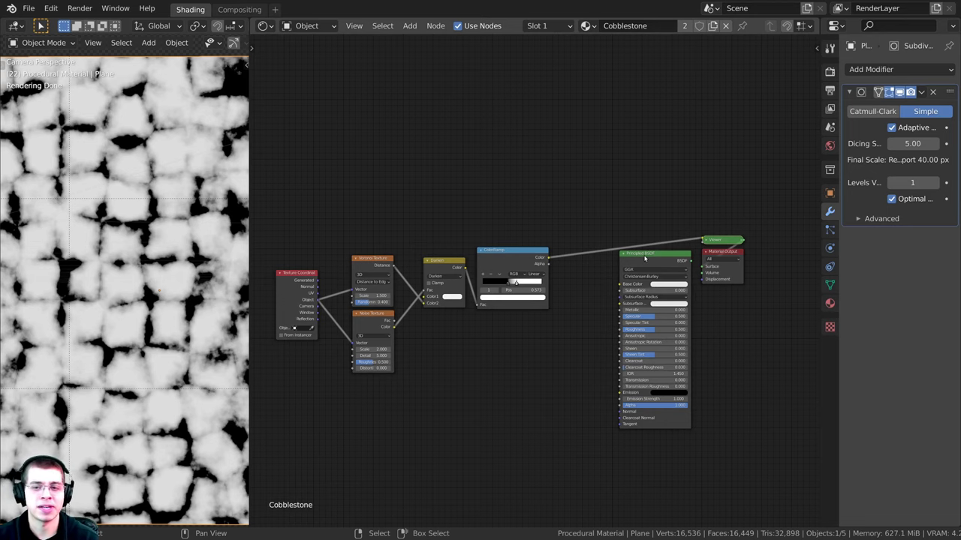
# - Move the Principled BSDF node to the empty area above the texture node chain
pyautogui.moveTo(645, 260); pyautogui.dragTo(631, 303, button='middle')
pyautogui.moveTo(632, 306); pyautogui.dragTo(519, 78)
pyautogui.moveTo(516, 82); pyautogui.dragTo(565, 185, button='middle')
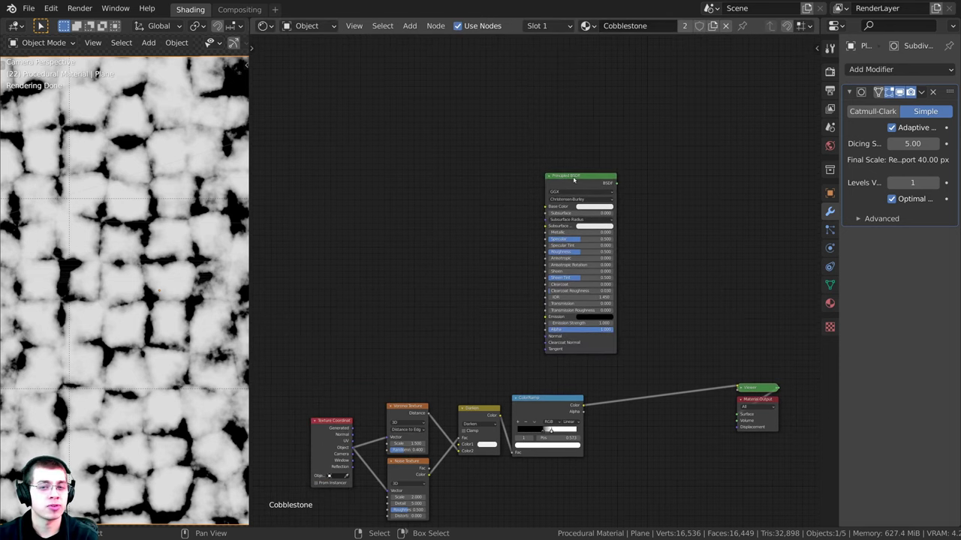
pyautogui.moveTo(575, 179); pyautogui.dragTo(594, 144)
pyautogui.scroll(1, 493, 145)
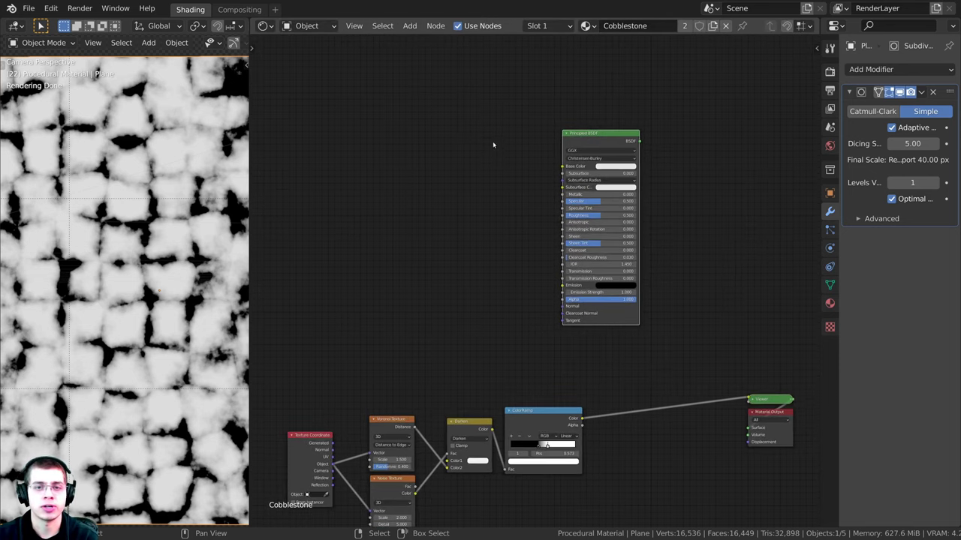
# - Add a Frame node and place the Principled BSDF inside it
pyautogui.hotkey('shift', 'a')
pyautogui.click(491, 131)
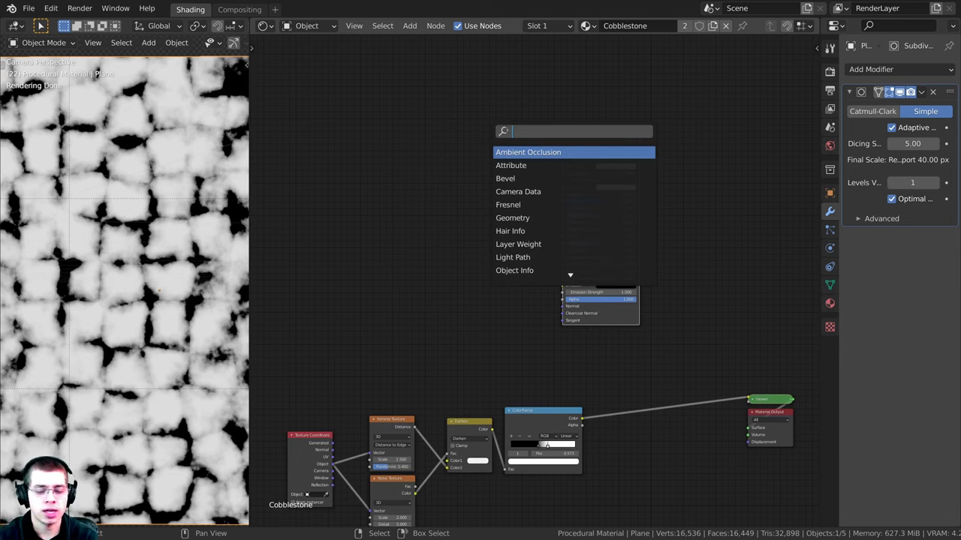
pyautogui.write('fram')
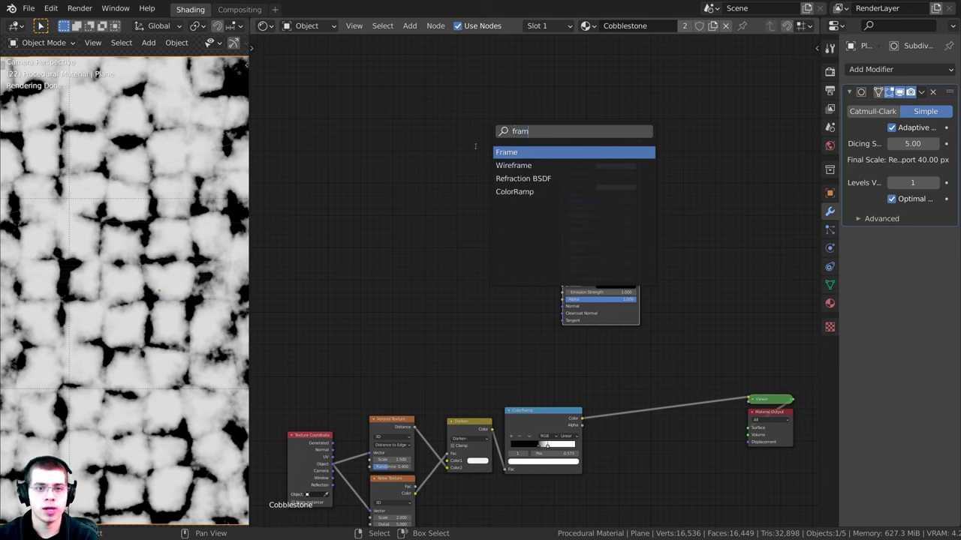
pyautogui.click(504, 152)
pyautogui.click(506, 151)
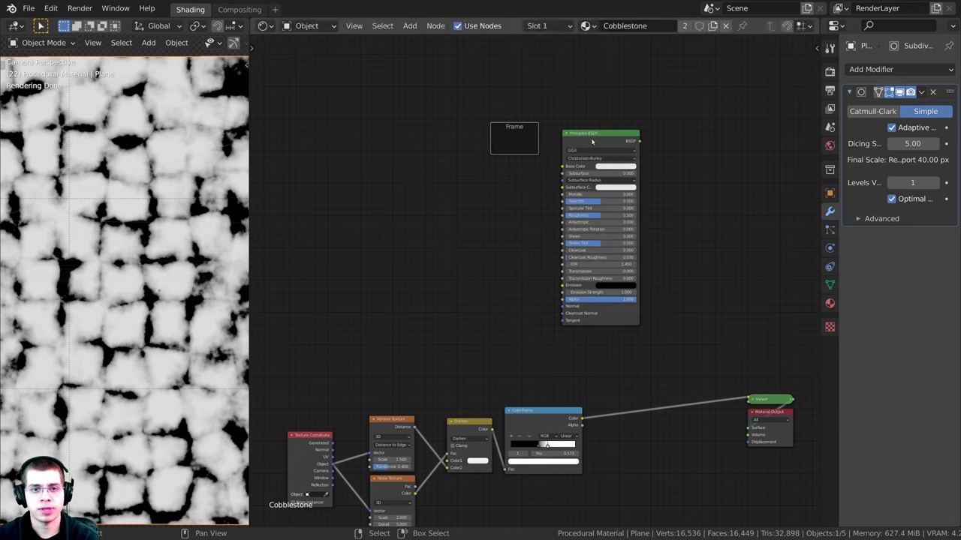
pyautogui.moveTo(592, 141); pyautogui.dragTo(518, 143)
# - Label the frame around the Principled BSDF "Stone"
pyautogui.moveTo(505, 140); pyautogui.dragTo(495, 139, button='middle')
pyautogui.press('n')
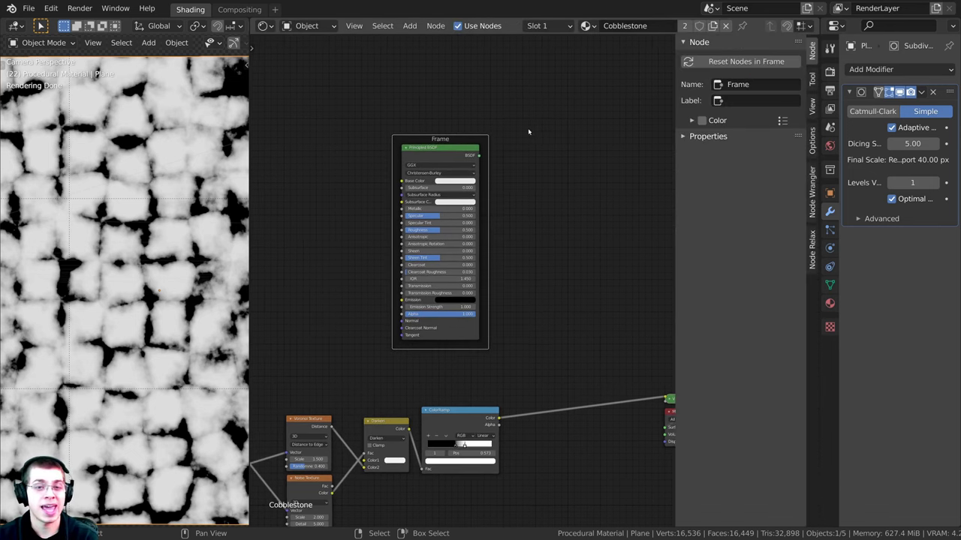
pyautogui.click(738, 100)
pyautogui.write('St')
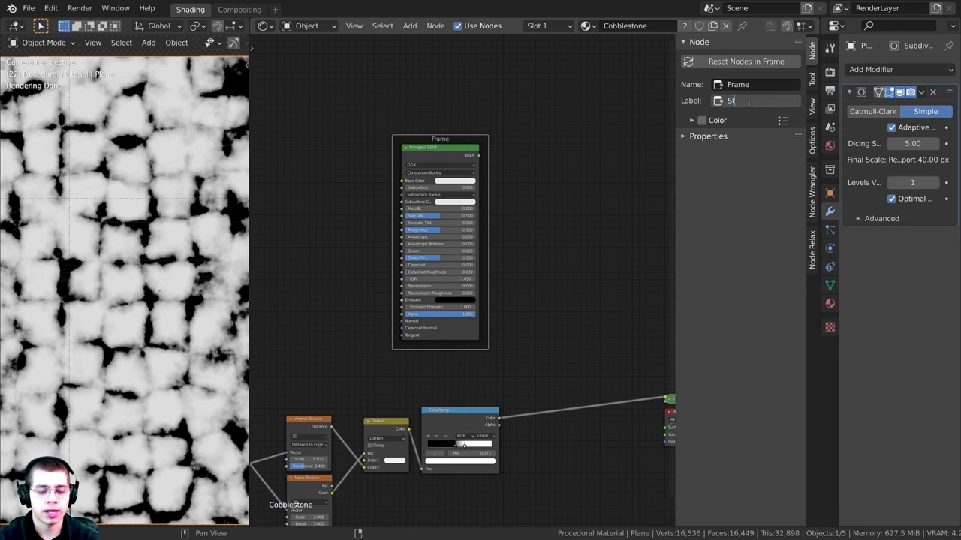
pyautogui.write('one')
pyautogui.press('Return')
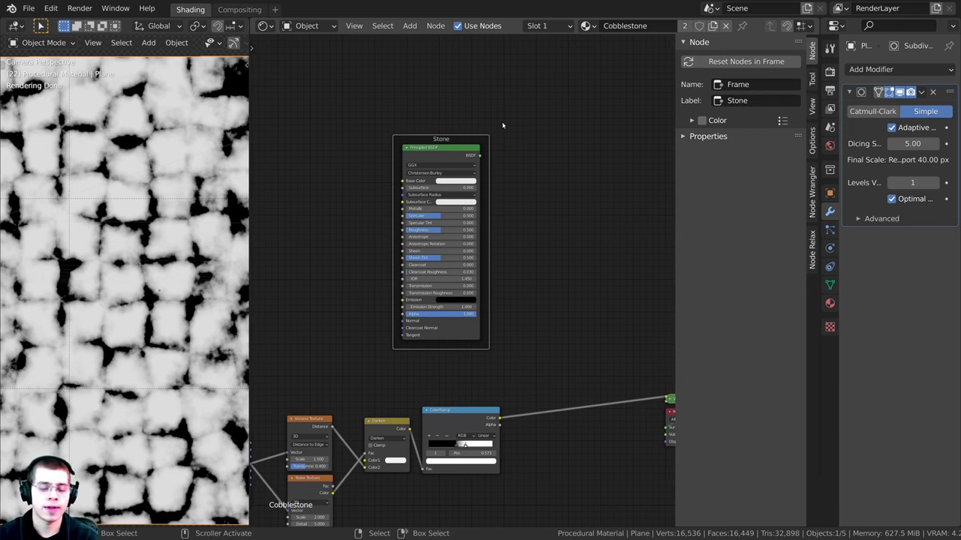
pyautogui.press('n')
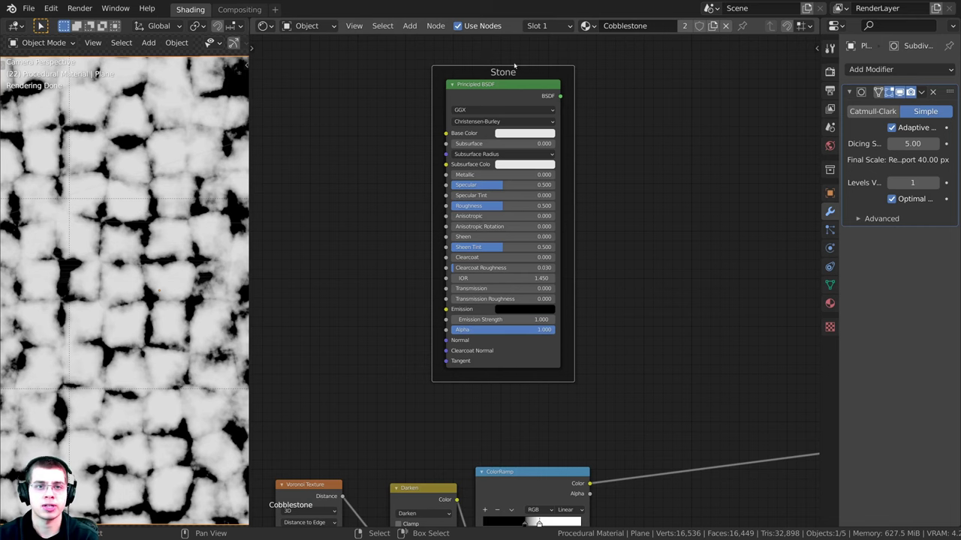
# - Add a Noise Texture node inside the Stone frame, beside the Principled BSDF
pyautogui.moveTo(515, 66); pyautogui.dragTo(570, 84, button='middle')
pyautogui.scroll(-1, 557, 208)
pyautogui.moveTo(558, 208); pyautogui.dragTo(566, 209, button='middle')
pyautogui.hotkey('shift', 'a')
pyautogui.click(470, 156)
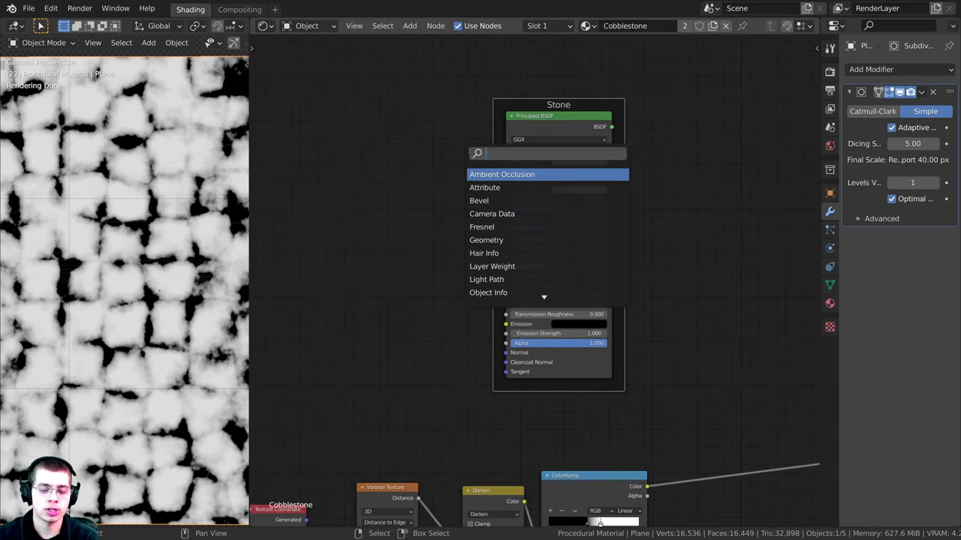
pyautogui.write('noi')
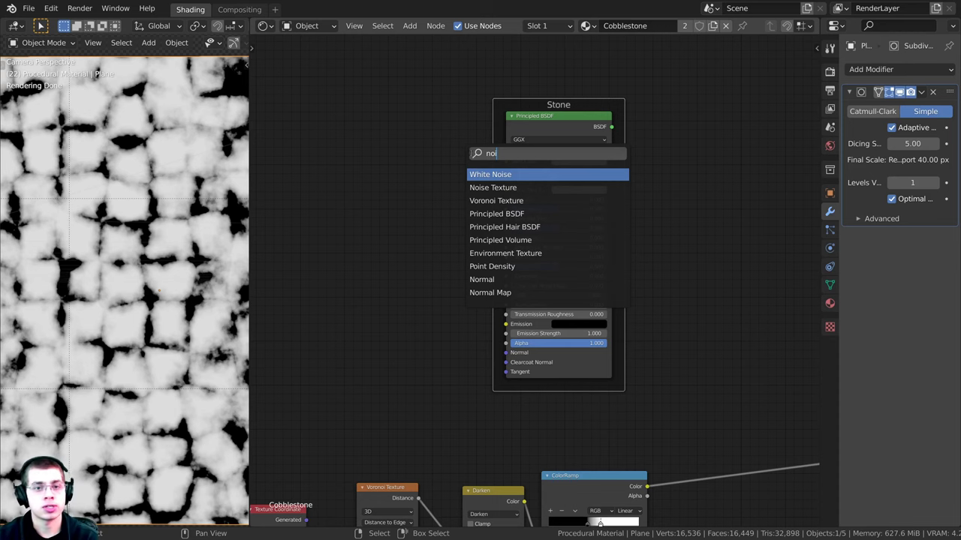
pyautogui.click(493, 188)
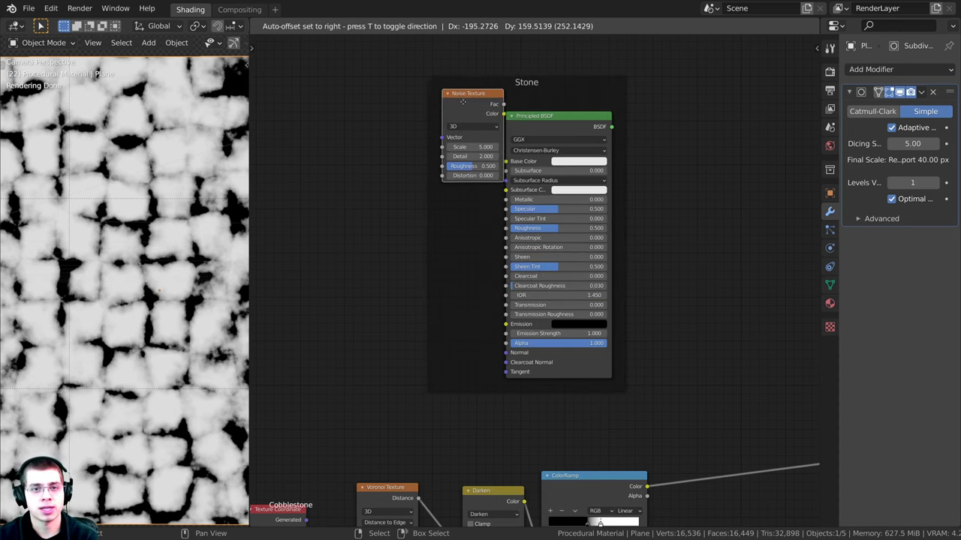
pyautogui.click(465, 121)
# - Move the Noise Texture farther from the Principled BSDF, leaving room between them within the Stone frame
pyautogui.moveTo(476, 131); pyautogui.dragTo(366, 156)
pyautogui.moveTo(366, 155); pyautogui.dragTo(509, 170, button='middle')
pyautogui.moveTo(509, 170); pyautogui.dragTo(459, 173)
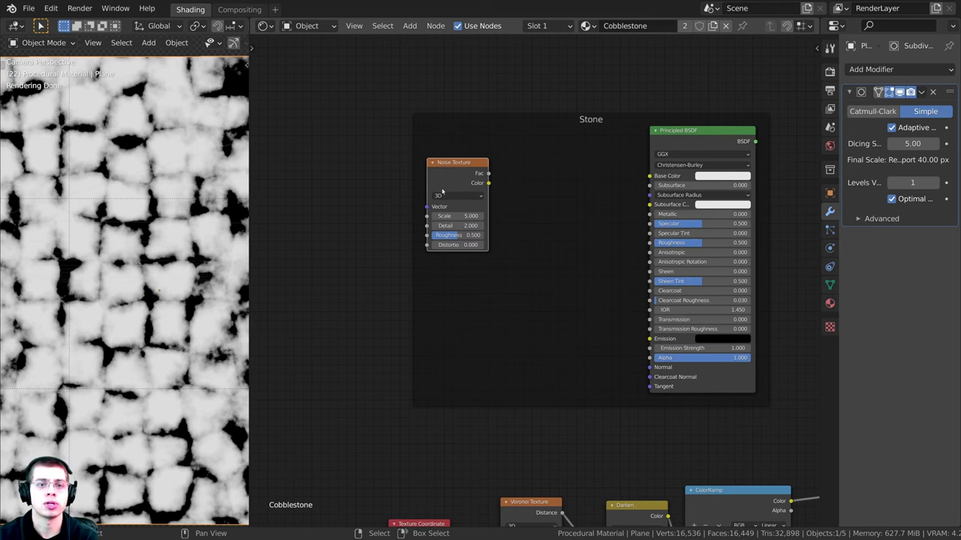
pyautogui.moveTo(441, 193); pyautogui.dragTo(454, 192, button='middle')
pyautogui.moveTo(469, 163); pyautogui.dragTo(452, 177)
pyautogui.scroll(-1, 484, 182)
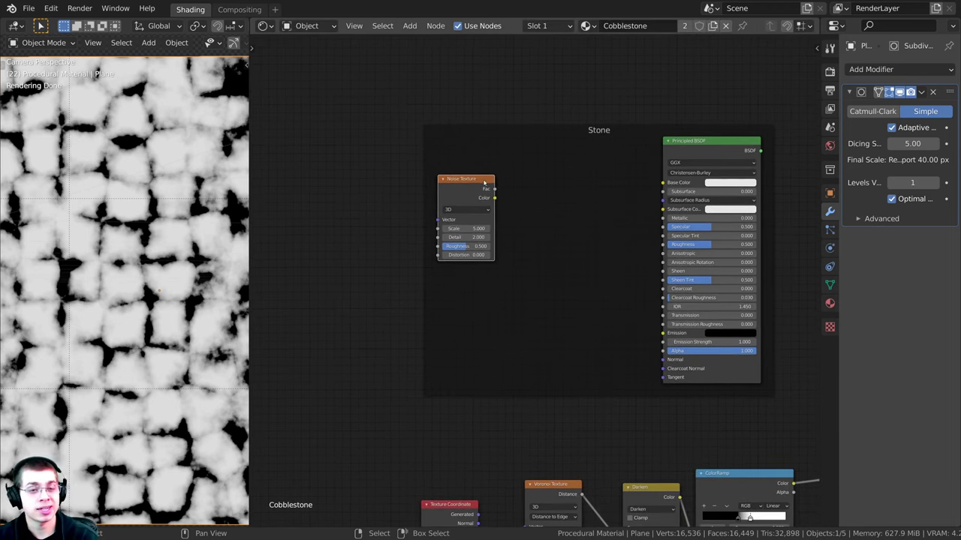
# - Add Texture Coordinate and Mapping nodes to the Stone frame's Noise Texture and place them inside the frame before it
pyautogui.hotkey('ctrl', 't')
pyautogui.moveTo(482, 310); pyautogui.dragTo(498, 278, button='middle')
pyautogui.scroll(-9, 497, 279)
pyautogui.moveTo(556, 342); pyautogui.dragTo(538, 246, button='middle')
pyautogui.scroll(1, 540, 300)
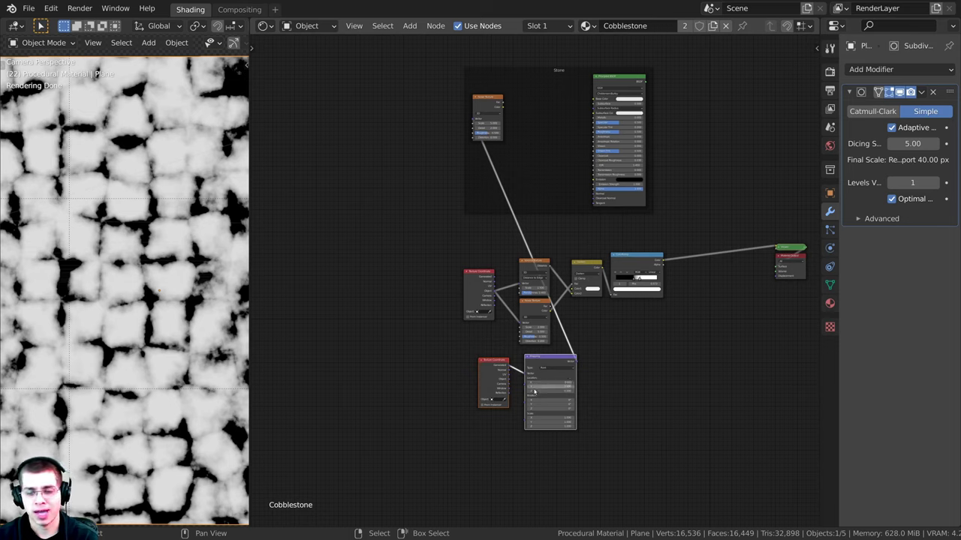
pyautogui.press('g')
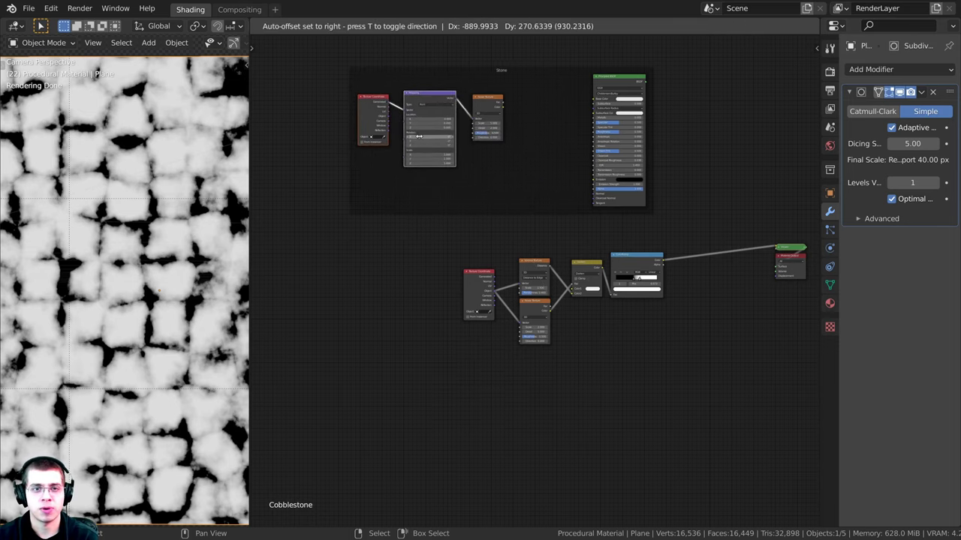
pyautogui.click(449, 147)
pyautogui.scroll(3, 386, 232)
pyautogui.scroll(1, 386, 232)
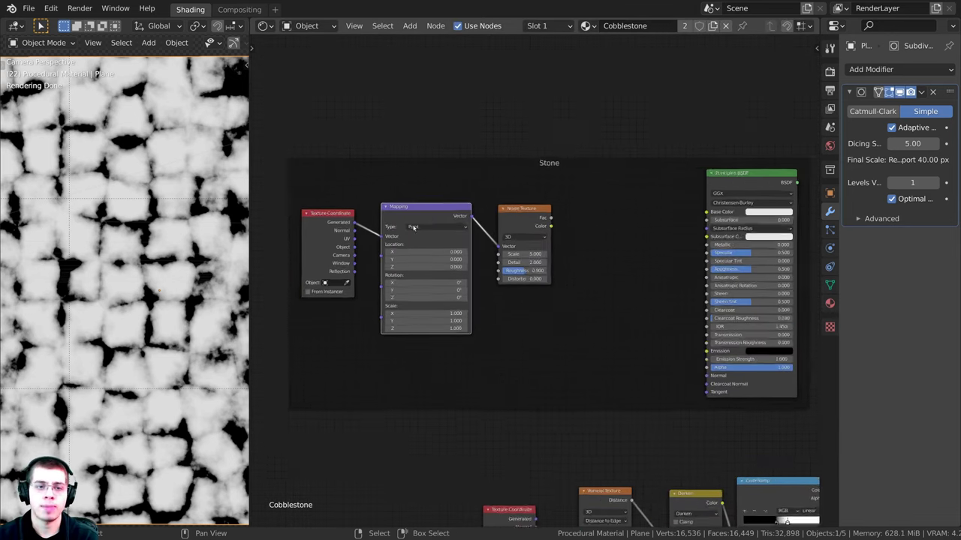
# - Delete the Mapping node, link the Object coordinates directly to the Noise Texture's Vector, and move the Texture Coordinate closer
pyautogui.press('x')
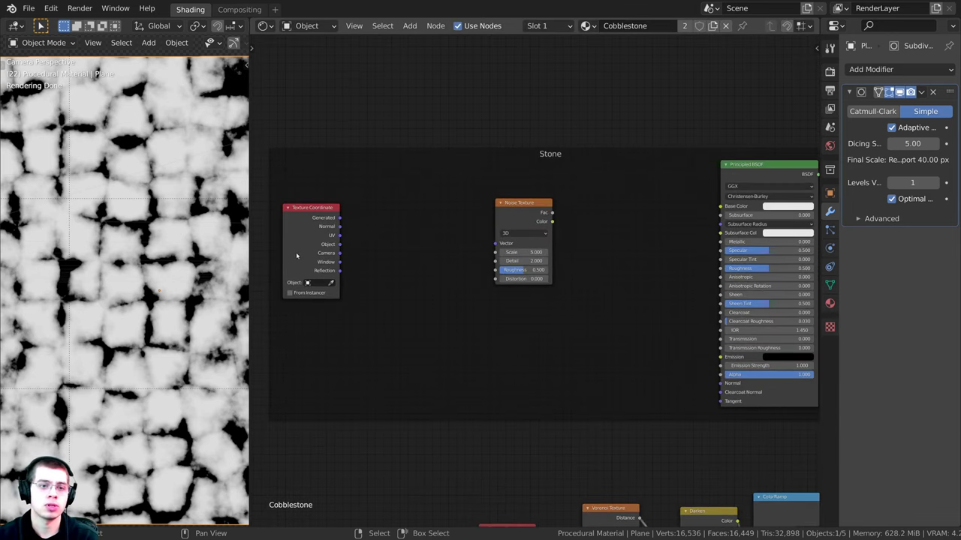
pyautogui.moveTo(311, 258); pyautogui.dragTo(437, 183)
pyautogui.scroll(4, 381, 265)
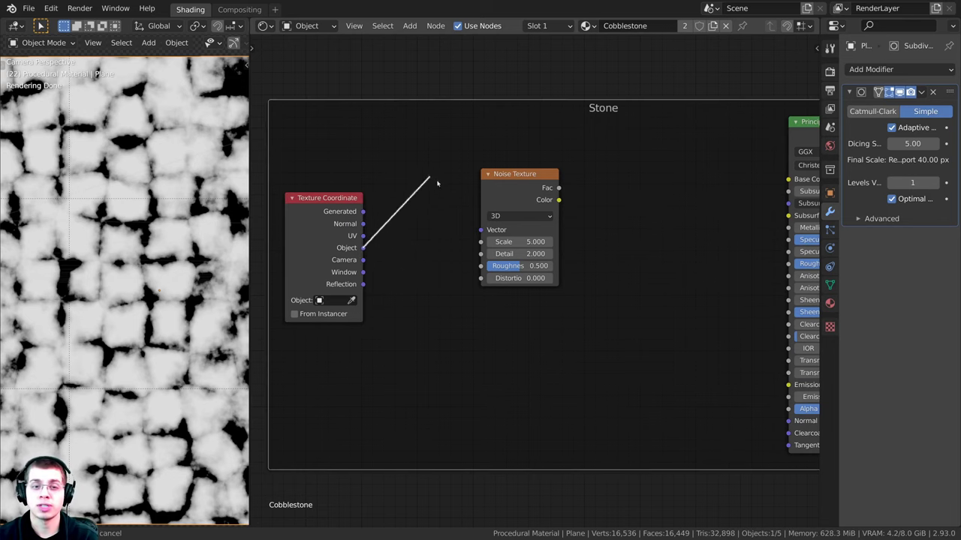
pyautogui.moveTo(480, 233); pyautogui.dragTo(481, 231)
pyautogui.moveTo(359, 250); pyautogui.dragTo(420, 239)
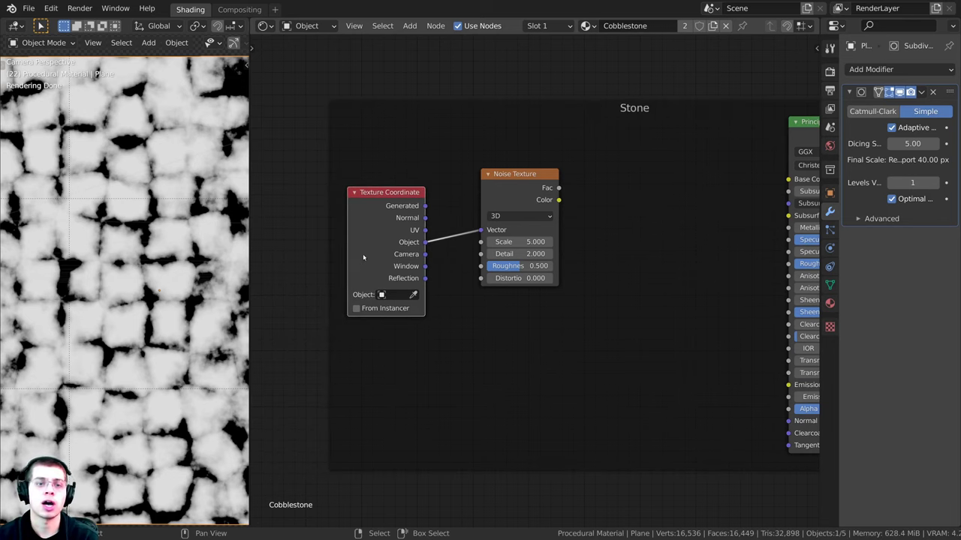
# - Preview the Stone frame's Noise Texture and set its Detail to 16
pyautogui.moveTo(537, 223); pyautogui.dragTo(510, 241, button='middle')
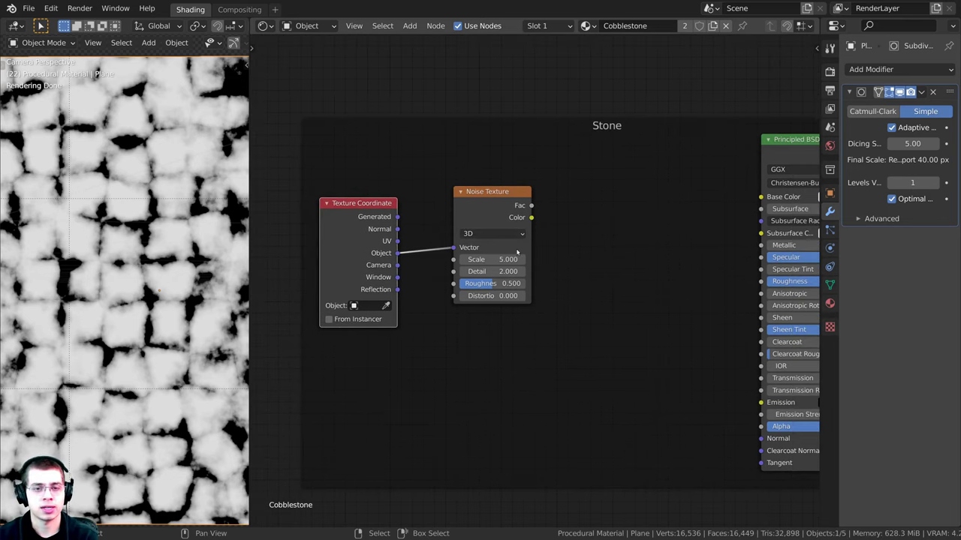
pyautogui.keyDown('ctrl'); pyautogui.keyDown('shift'); pyautogui.click(517, 253); pyautogui.keyUp('shift'); pyautogui.keyUp('ctrl')
pyautogui.scroll(1, 488, 197)
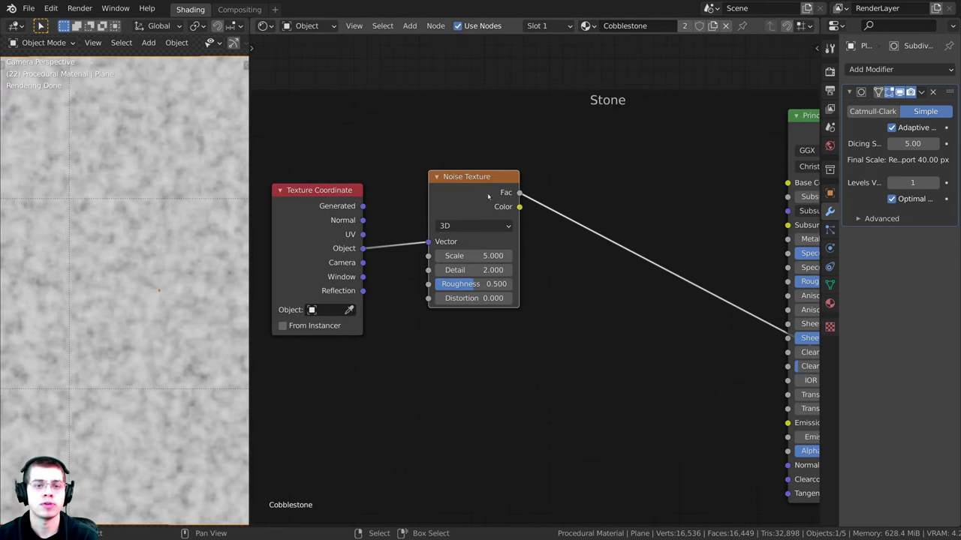
pyautogui.moveTo(484, 268); pyautogui.dragTo(522, 264, button='middle')
pyautogui.scroll(1, 493, 264)
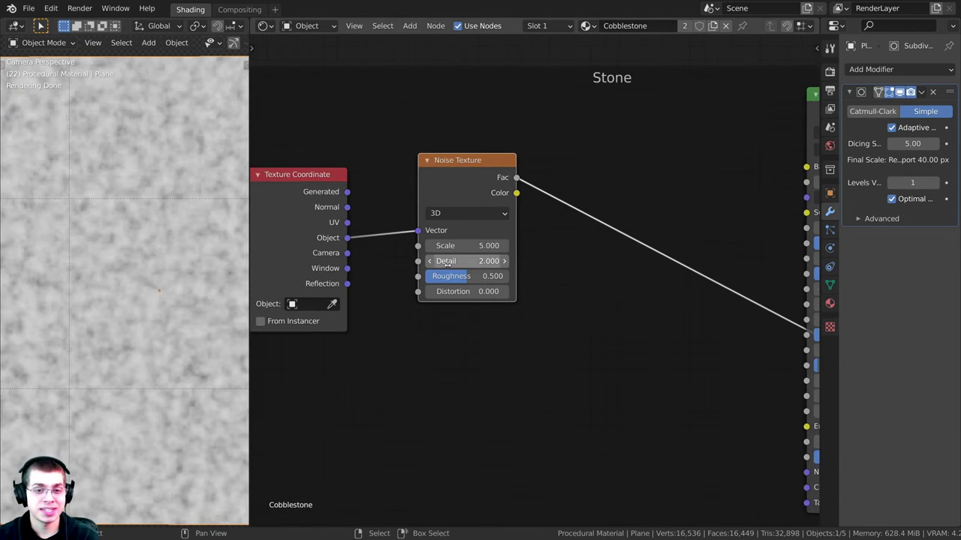
pyautogui.moveTo(446, 263); pyautogui.dragTo(496, 261)
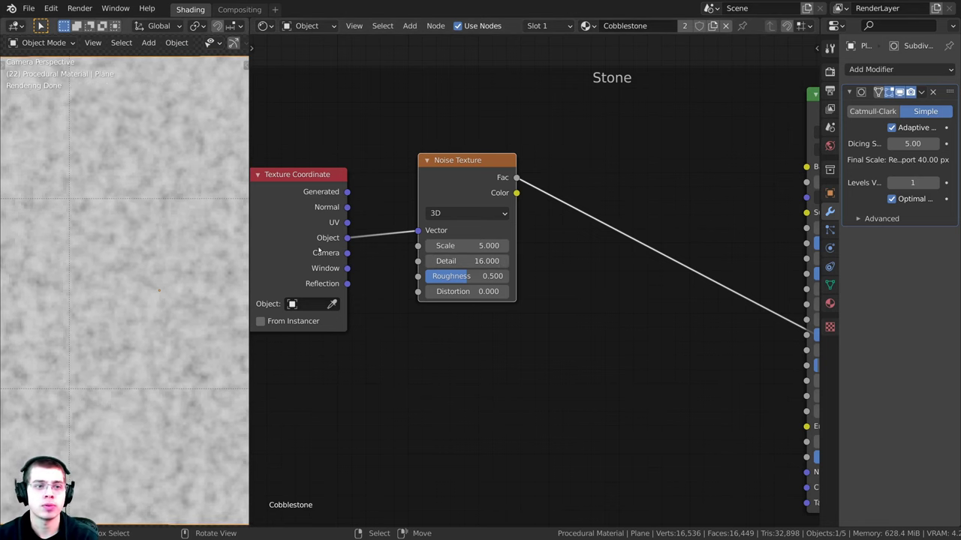
# - Connect the Noise Texture's Fac output to the Principled BSDF's Base Color
pyautogui.scroll(-6, 542, 240)
pyautogui.moveTo(543, 240); pyautogui.dragTo(503, 242, button='middle')
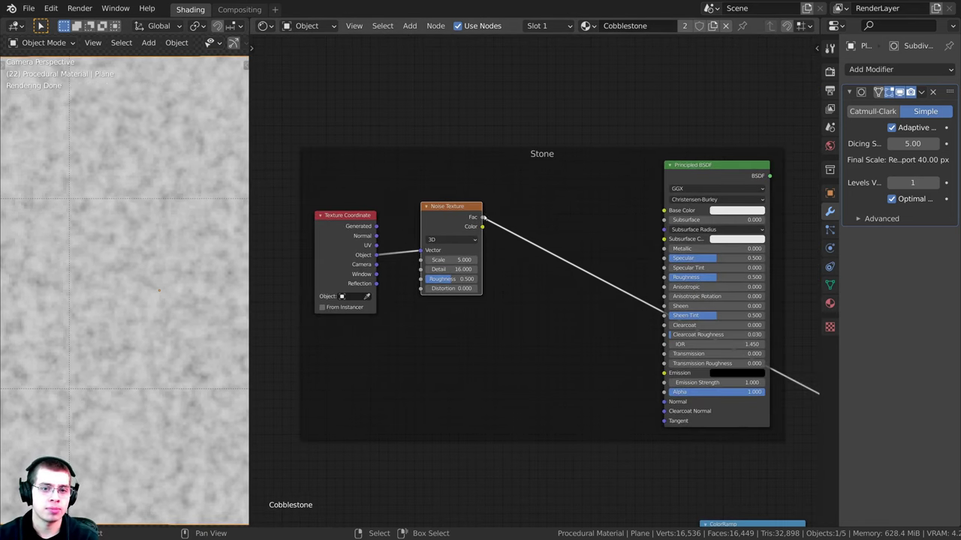
pyautogui.moveTo(482, 217); pyautogui.dragTo(664, 210)
pyautogui.moveTo(676, 164); pyautogui.dragTo(636, 167, button='middle')
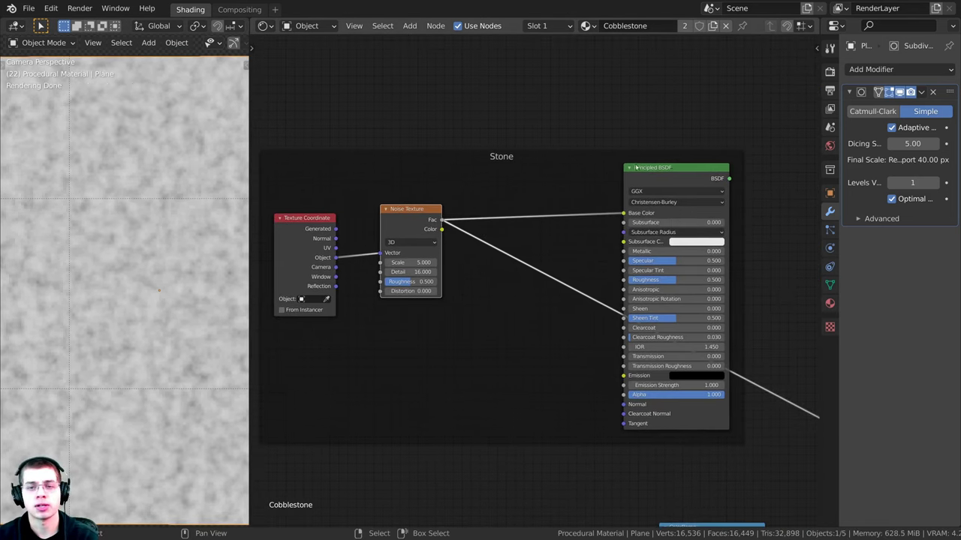
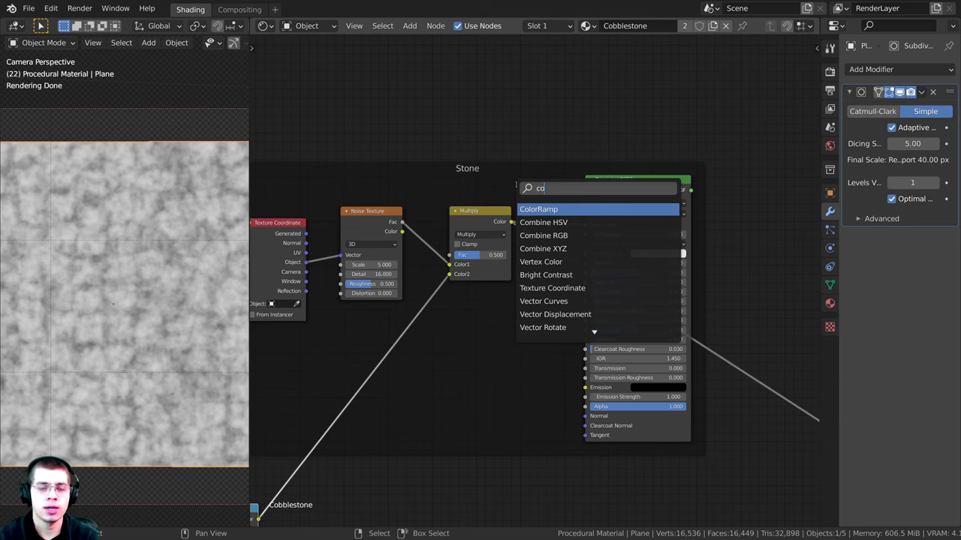
# - Insert a ColorRamp between the Multiply node and the Principled BSDF's Base Color, and preview the ramp's output
pyautogui.press('Return')
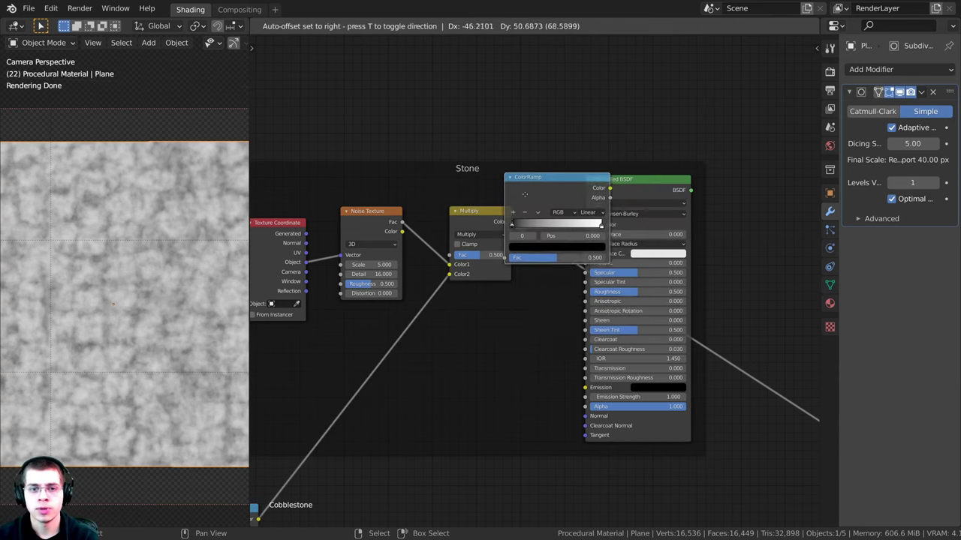
pyautogui.click(557, 197)
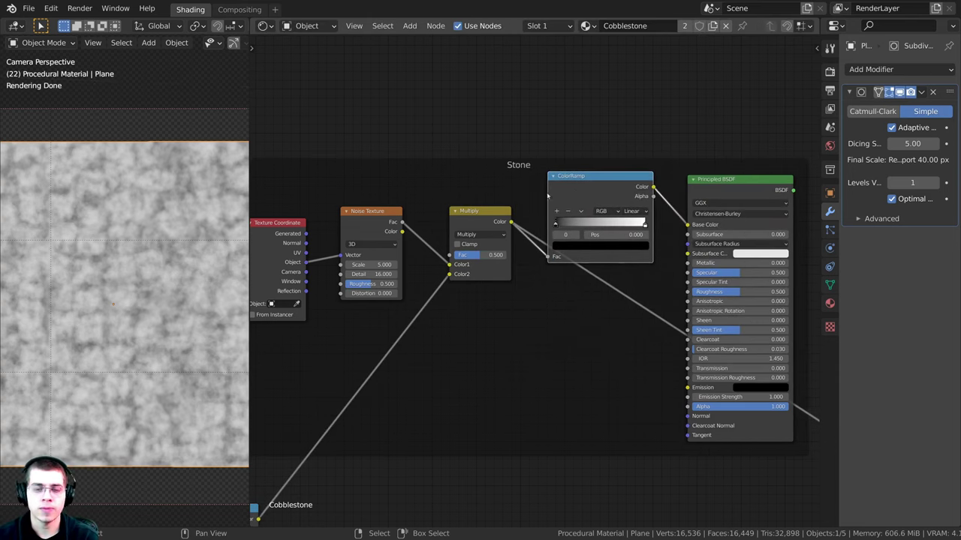
pyautogui.scroll(2, 455, 190)
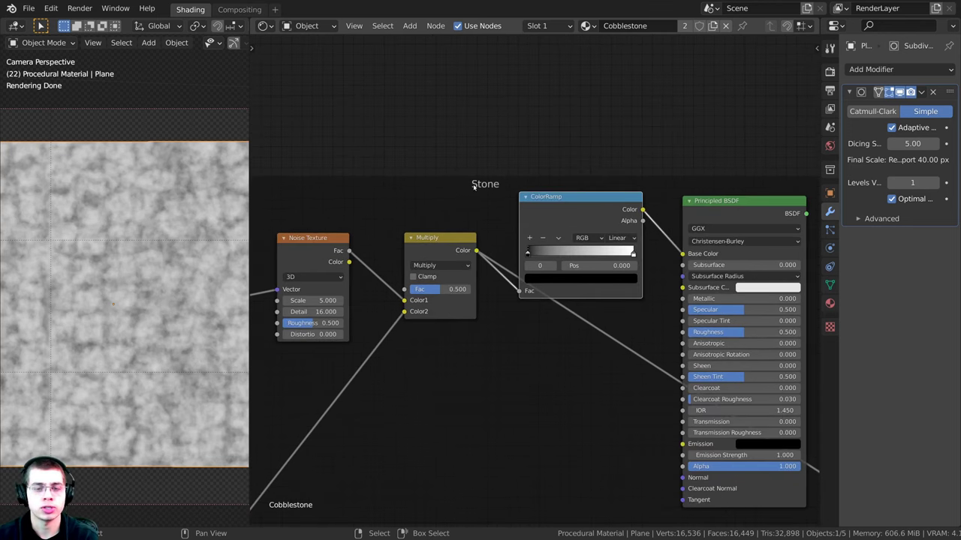
pyautogui.moveTo(674, 184); pyautogui.dragTo(656, 187, button='middle')
pyautogui.keyDown('ctrl'); pyautogui.keyDown('shift'); pyautogui.click(590, 217); pyautogui.keyUp('shift'); pyautogui.keyUp('ctrl')
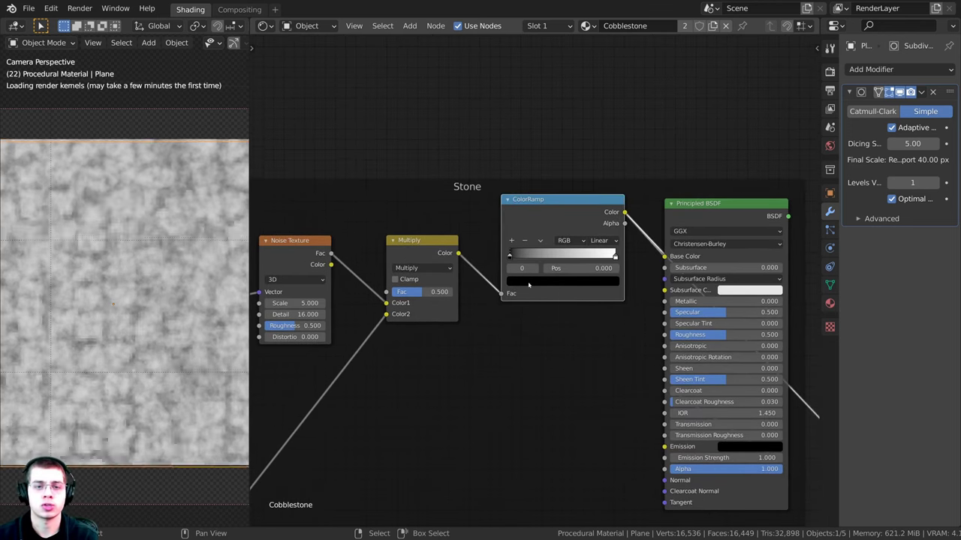
# - Move the white stop of the Stone frame's ColorRamp to about 0.66
pyautogui.scroll(3, 529, 285)
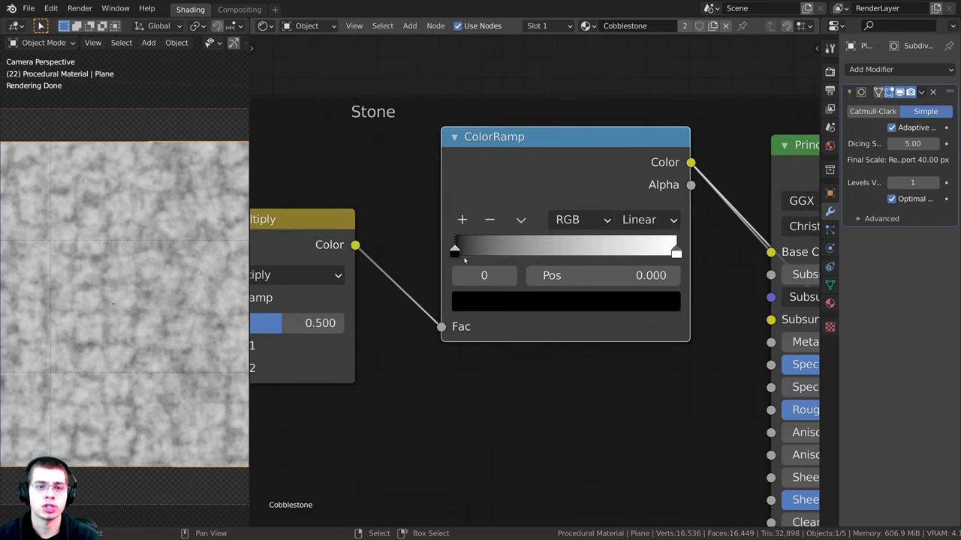
pyautogui.click(677, 251)
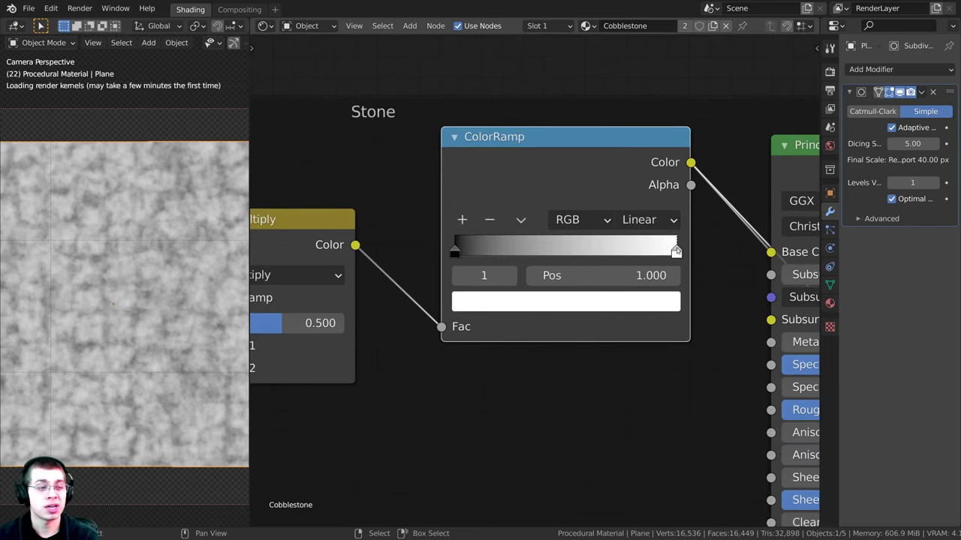
pyautogui.moveTo(677, 251); pyautogui.dragTo(603, 250)
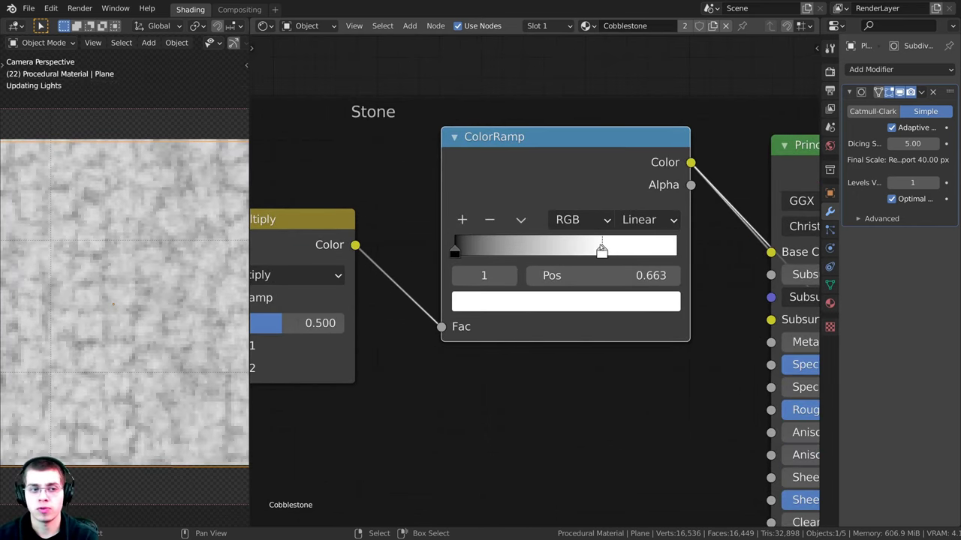
# - Darken the white stop of the Stone frame's ColorRamp to a dark grey
pyautogui.click(584, 302)
pyautogui.moveTo(514, 321); pyautogui.dragTo(516, 406, button='middle')
pyautogui.click(525, 386)
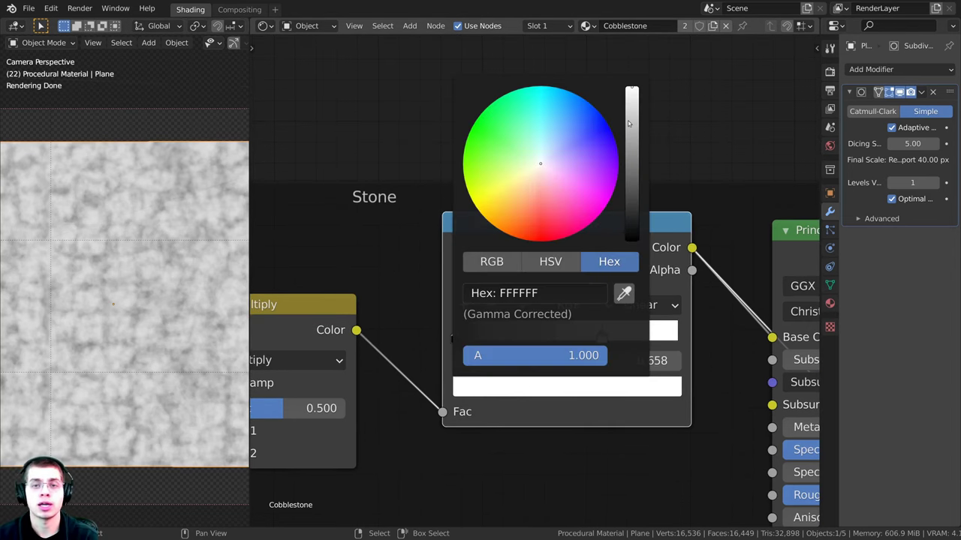
pyautogui.moveTo(629, 124); pyautogui.dragTo(631, 158)
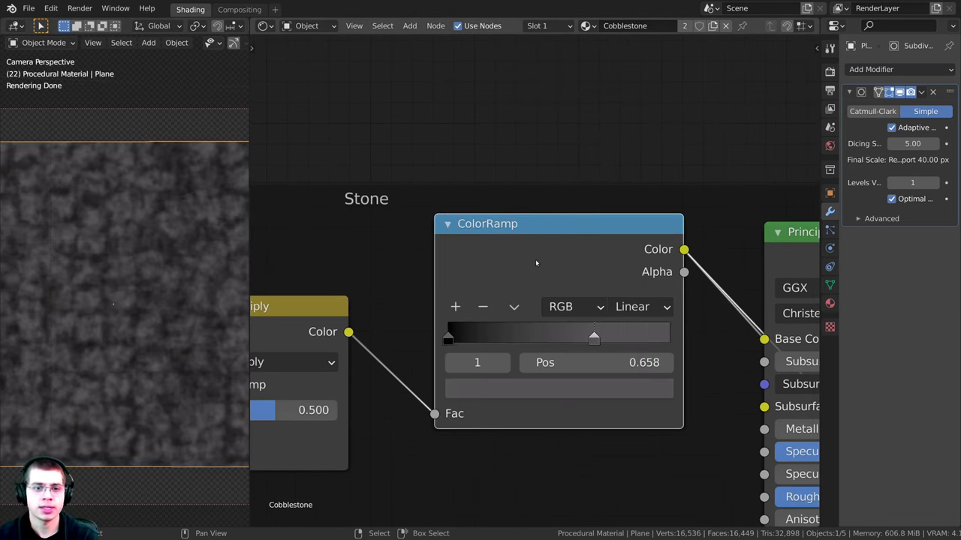
# - Add a stop at position 0.124 on the Stone frame's ColorRamp and color it dark brownish grey, about RGB 0.045, 0.041, 0.040
pyautogui.moveTo(493, 280); pyautogui.dragTo(512, 240, button='middle')
pyautogui.scroll(1, 481, 263)
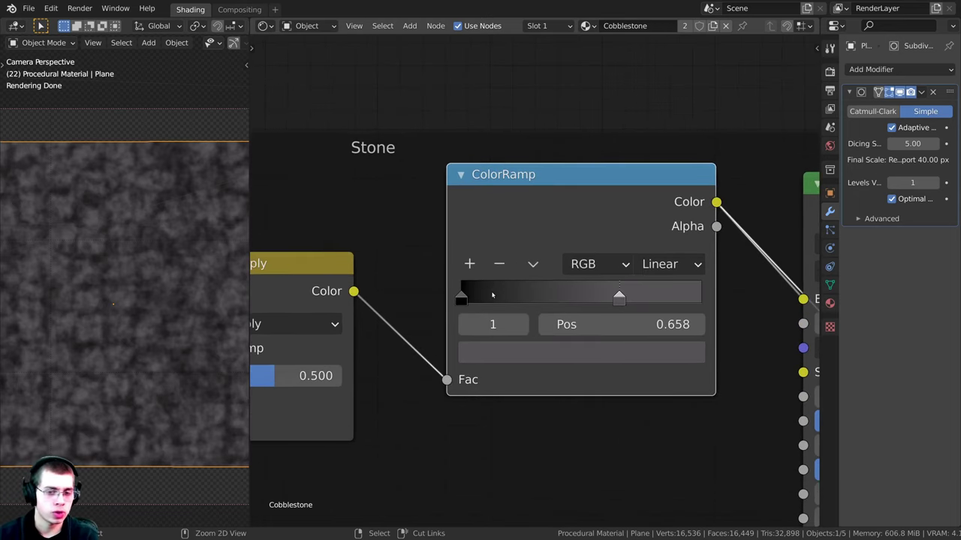
pyautogui.keyDown('ctrl'); pyautogui.click(493, 295); pyautogui.keyUp('ctrl')
pyautogui.moveTo(495, 297); pyautogui.dragTo(490, 298)
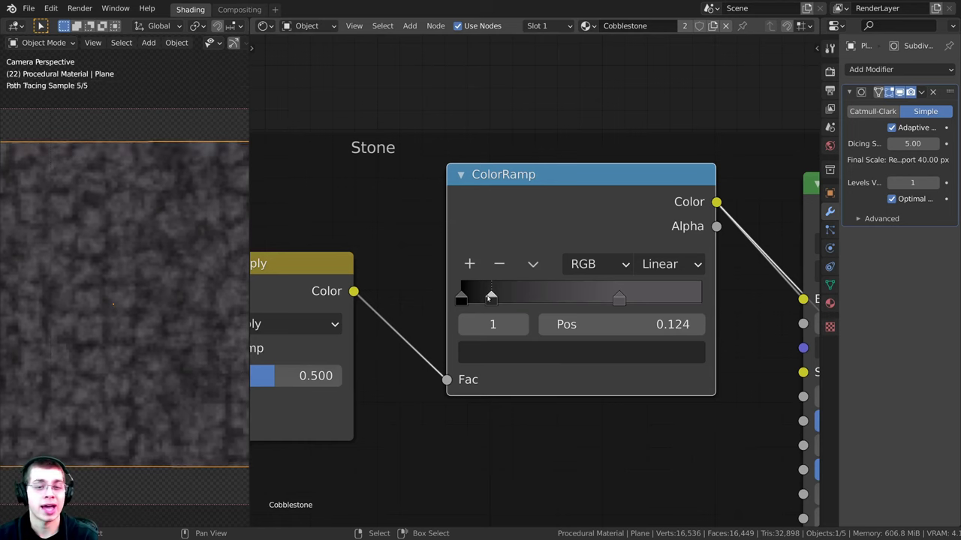
pyautogui.moveTo(530, 353); pyautogui.dragTo(535, 384, button='middle')
pyautogui.click(523, 384)
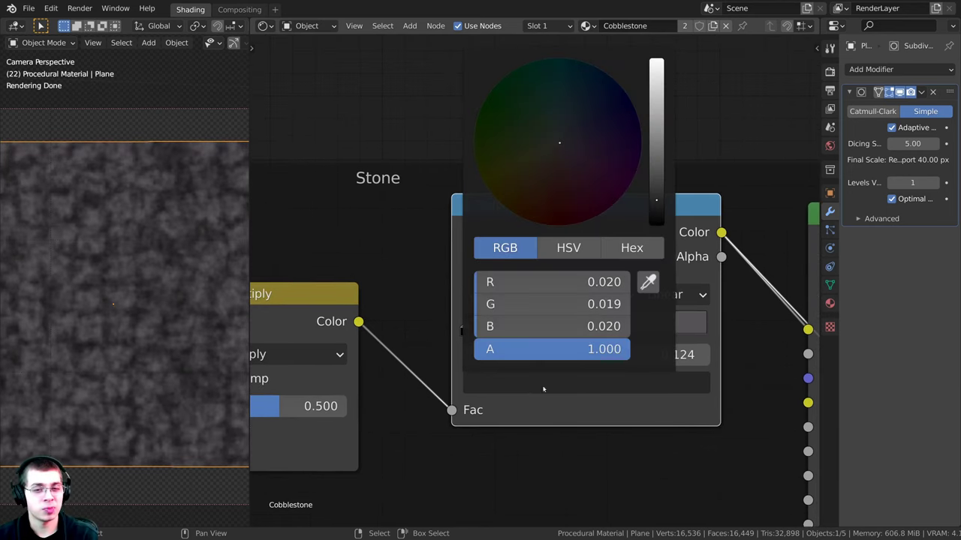
pyautogui.moveTo(661, 204); pyautogui.dragTo(657, 196)
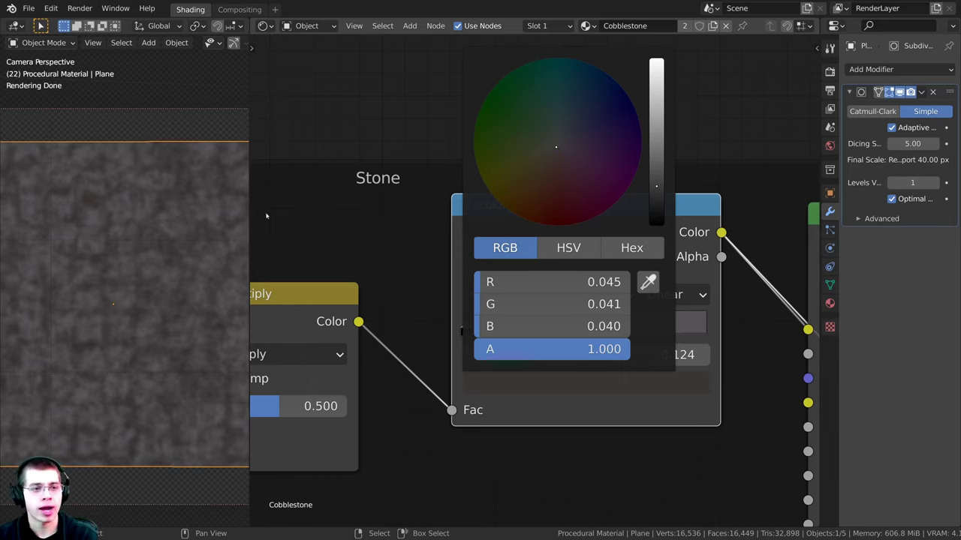
# - Preview the Stone frame's Principled BSDF and examine the shaded stone on both the plane and the sphere
pyautogui.scroll(2, 464, 276)
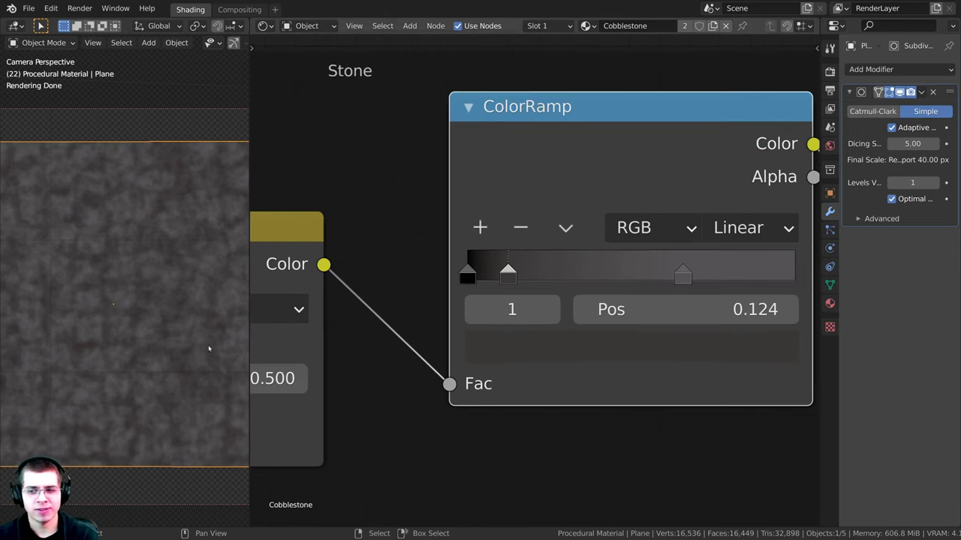
pyautogui.scroll(-2, 134, 275)
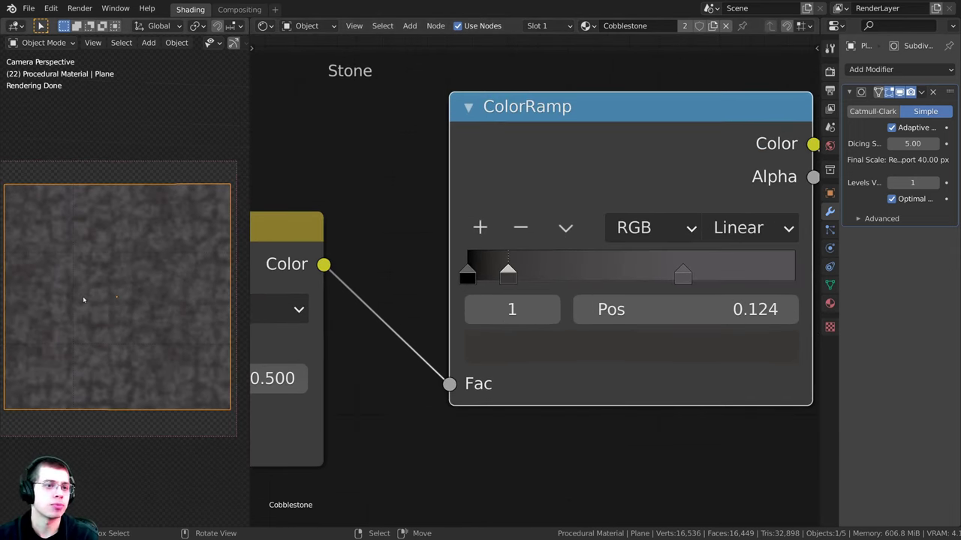
pyautogui.scroll(-6, 670, 196)
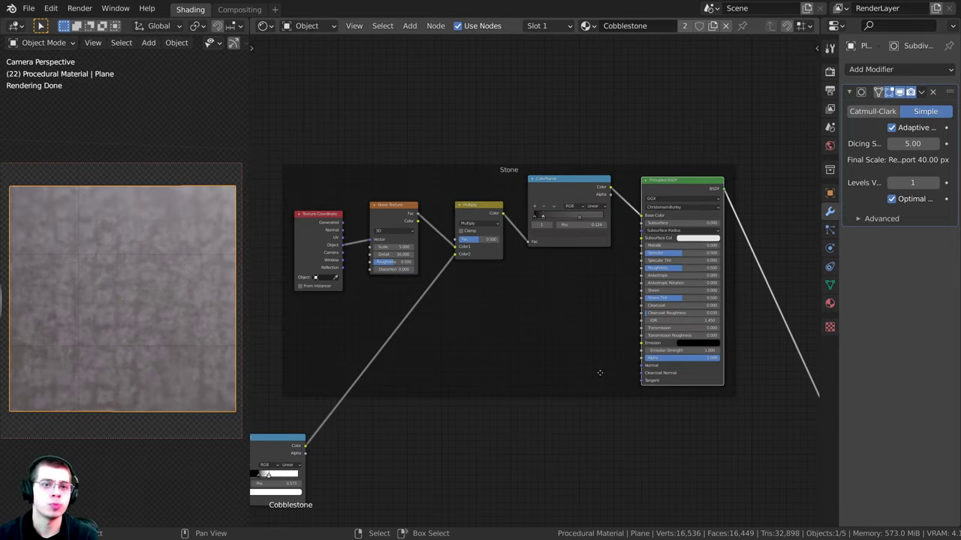
pyautogui.scroll(1, 549, 301)
pyautogui.keyDown('shift'); pyautogui.moveTo(127, 316); pyautogui.dragTo(240, 314, button='middle'); pyautogui.keyUp('shift')
pyautogui.scroll(-2, 95, 300)
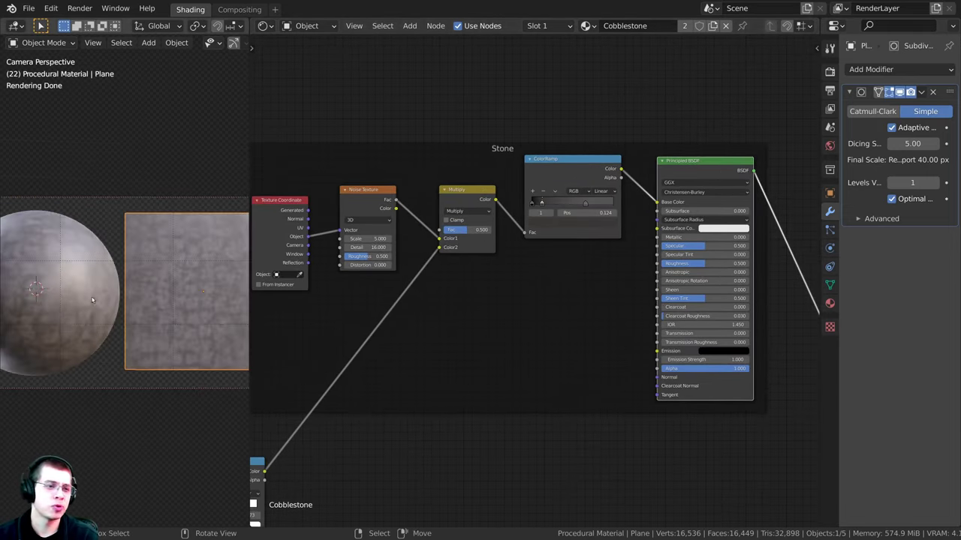
pyautogui.keyDown('shift'); pyautogui.moveTo(121, 305); pyautogui.dragTo(144, 306, button='middle'); pyautogui.keyUp('shift')
pyautogui.scroll(1, 143, 307)
pyautogui.moveTo(467, 281); pyautogui.dragTo(457, 268, button='middle')
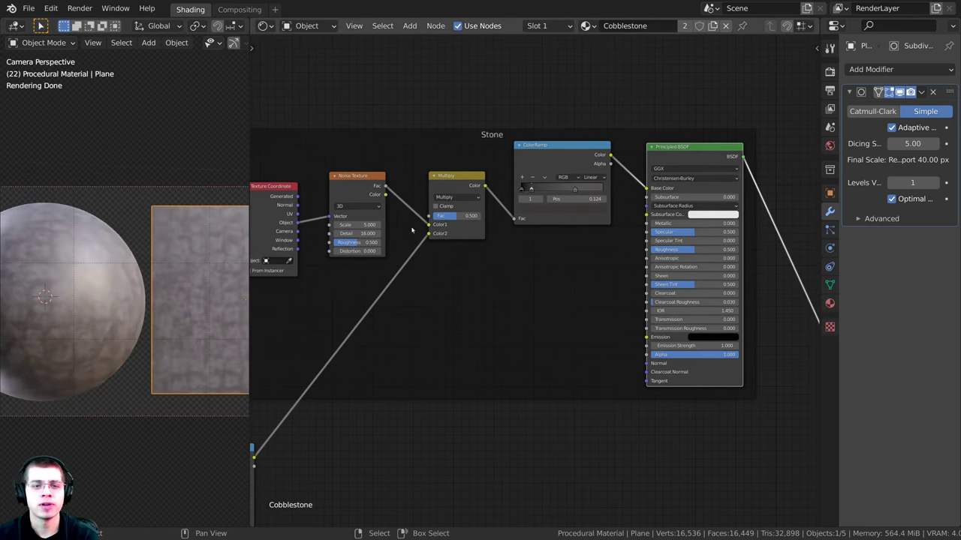
# - Connect the Noise Texture's Fac output to the Principled BSDF's Normal input and insert a Bump node on that link
pyautogui.moveTo(385, 185); pyautogui.dragTo(649, 365)
pyautogui.moveTo(533, 276); pyautogui.dragTo(543, 285, button='middle')
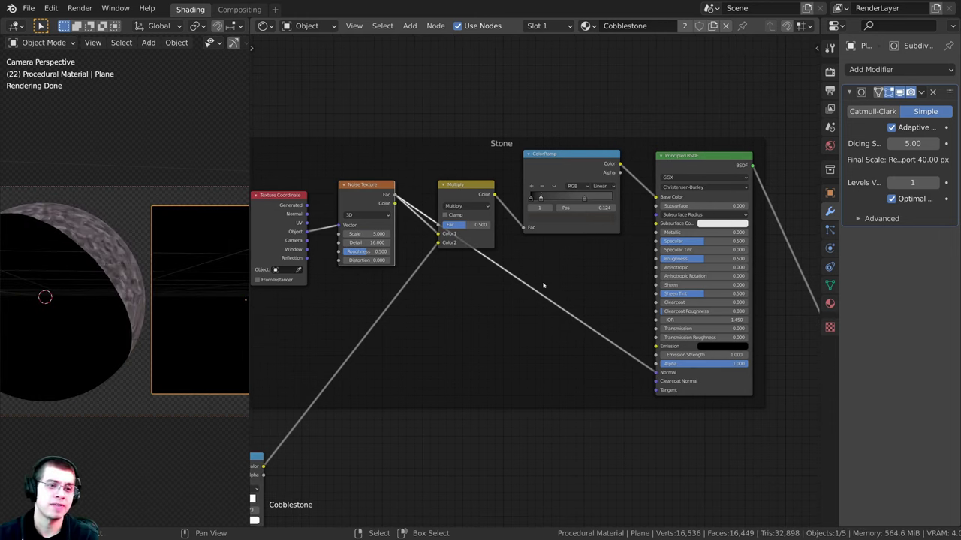
pyautogui.hotkey('shift', 'a')
pyautogui.click(528, 271)
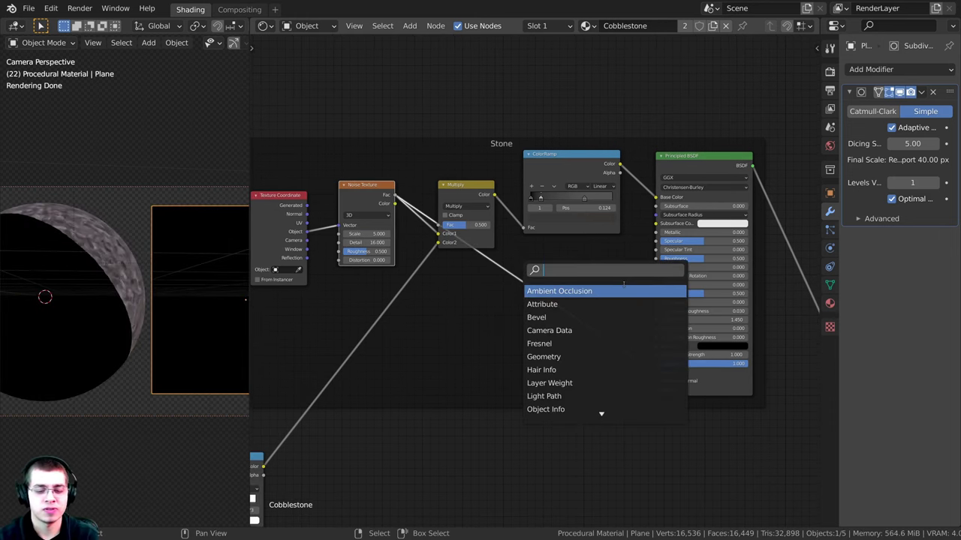
pyautogui.write('bump')
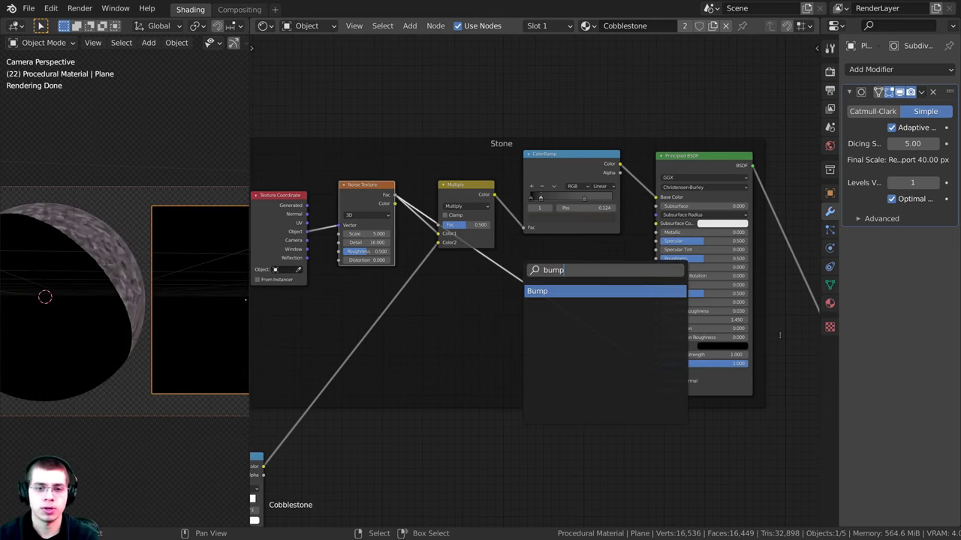
pyautogui.click(572, 292)
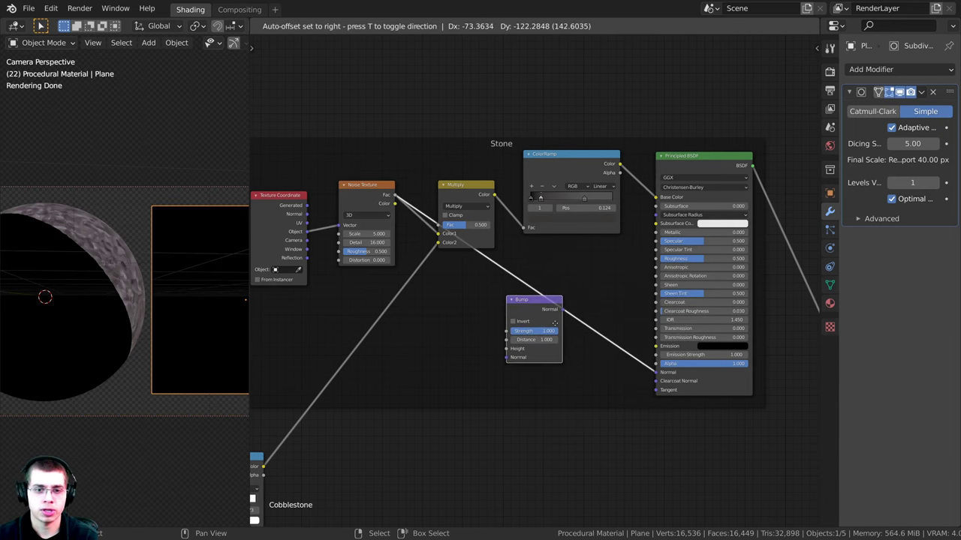
pyautogui.click(569, 308)
# - Reroute the noise link into the Bump node's Height input and space out the Bump and Multiply nodes
pyautogui.scroll(2, 366, 137)
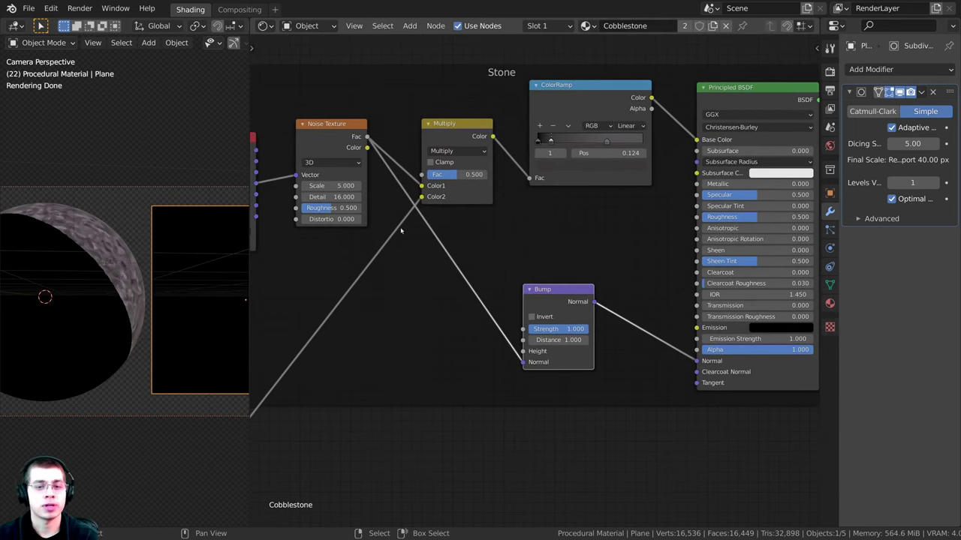
pyautogui.moveTo(513, 363); pyautogui.dragTo(522, 352)
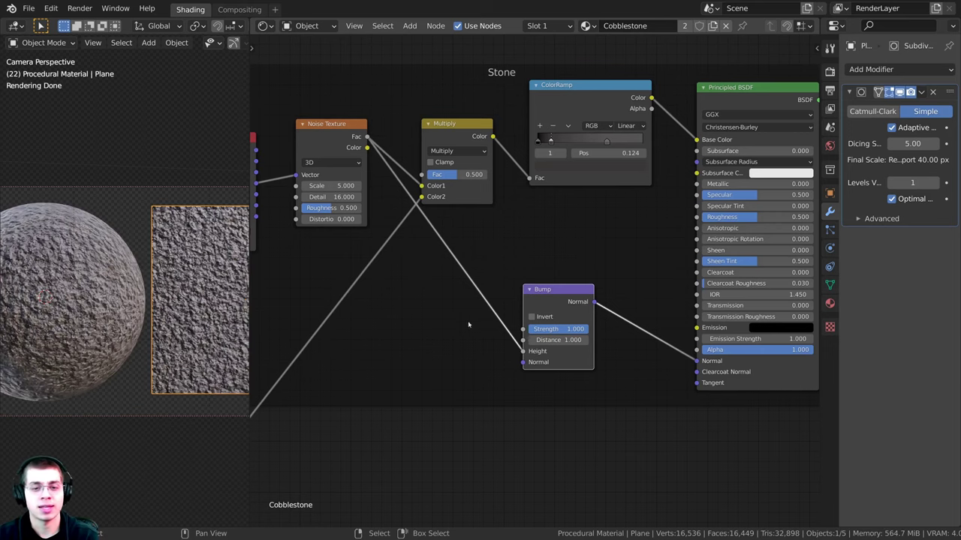
pyautogui.moveTo(530, 316); pyautogui.dragTo(555, 321)
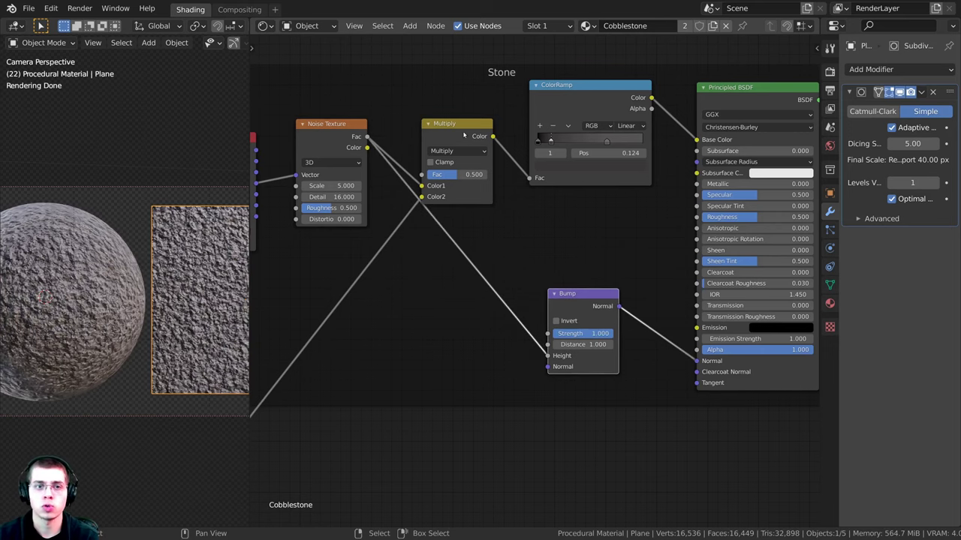
pyautogui.moveTo(464, 135); pyautogui.dragTo(483, 132)
# - Set the Bump node's Strength to 0.2
pyautogui.moveTo(523, 235); pyautogui.dragTo(512, 226, button='middle')
pyautogui.scroll(1, 513, 226)
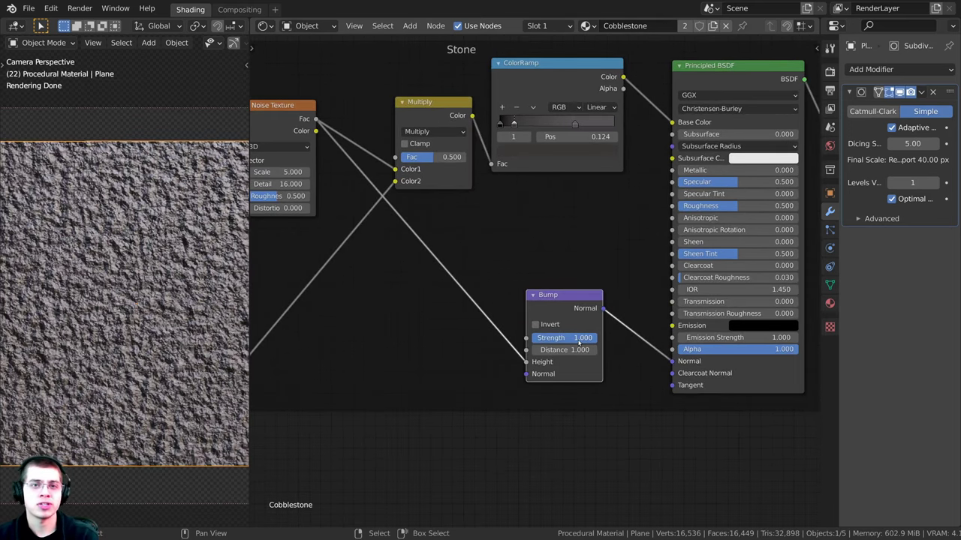
pyautogui.moveTo(575, 338); pyautogui.dragTo(569, 334, button='middle')
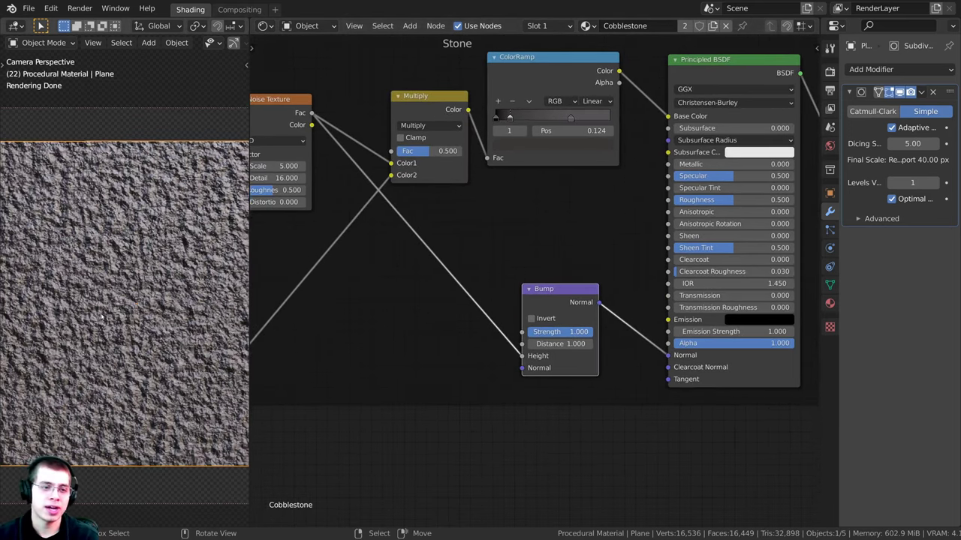
pyautogui.scroll(-3, 101, 317)
pyautogui.click(558, 331)
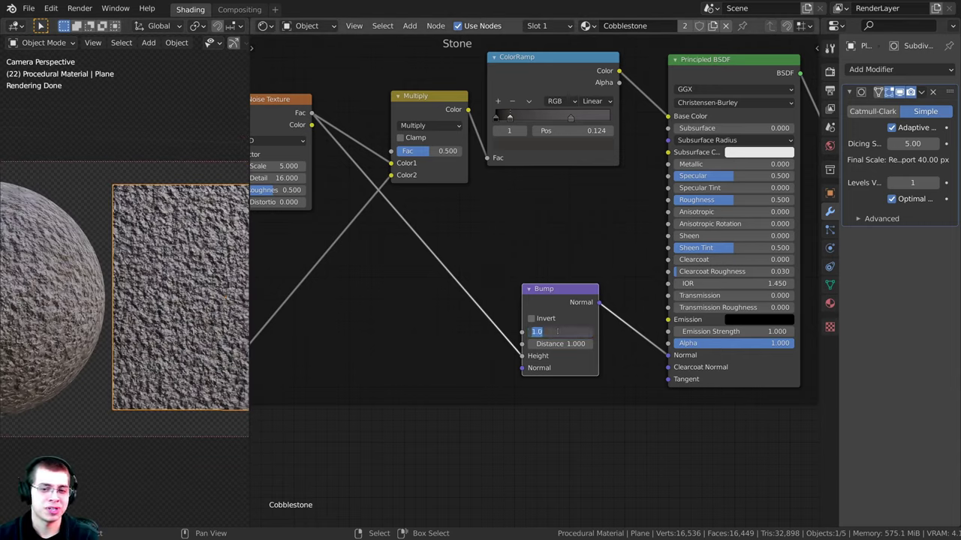
pyautogui.write('0.2')
pyautogui.press('Return')
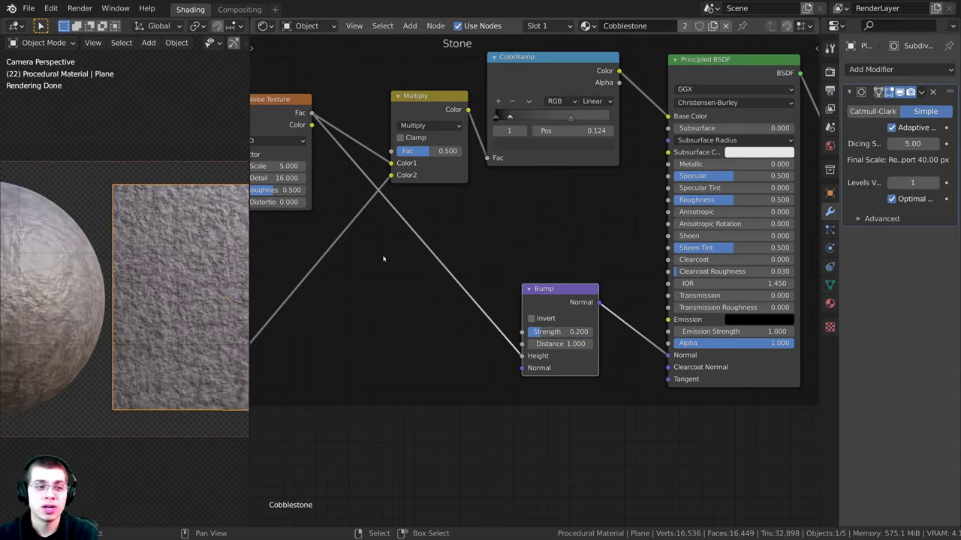
# - Set the Principled BSDF's Roughness to 0.4 in the Stone frame and check the sphere up close
pyautogui.scroll(2, 210, 278)
pyautogui.scroll(1, 209, 279)
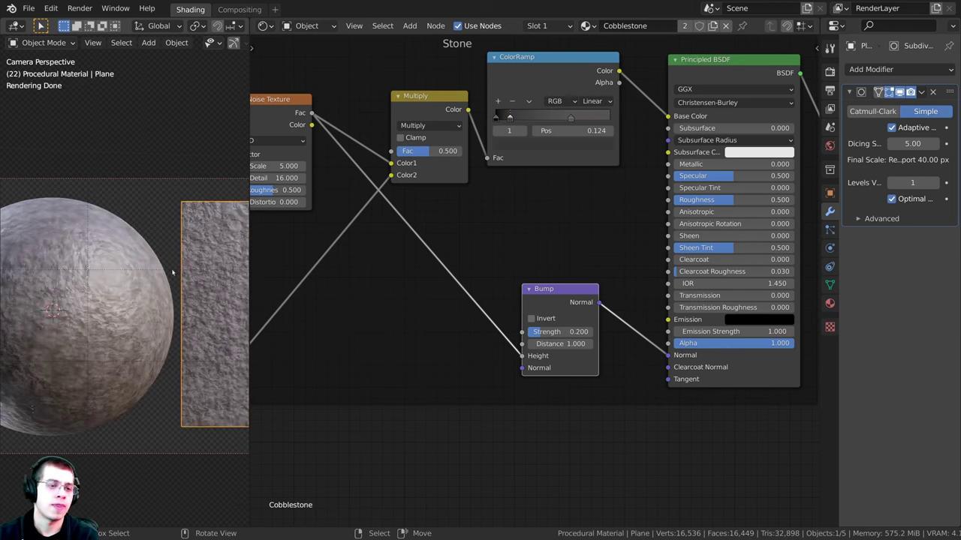
pyautogui.scroll(1, 210, 278)
pyautogui.moveTo(602, 284); pyautogui.dragTo(590, 300, button='middle')
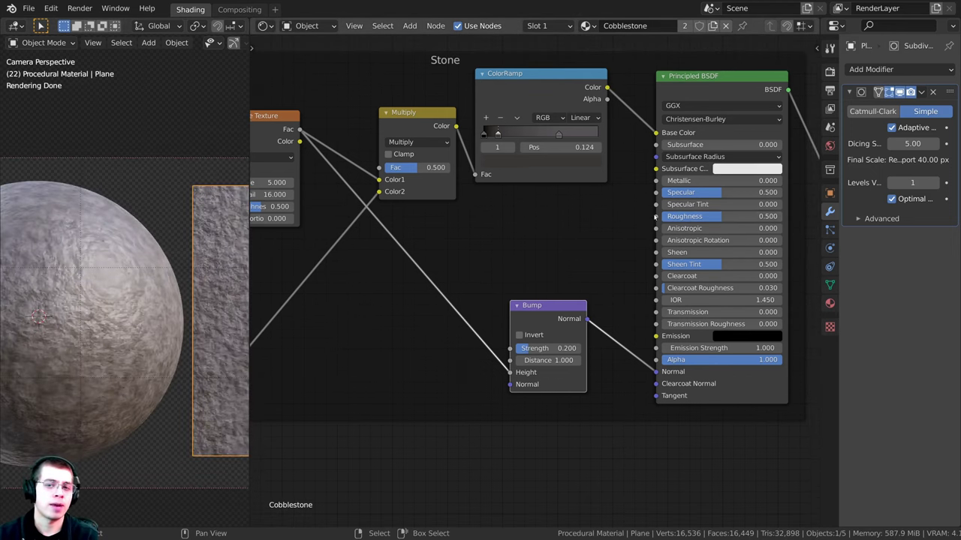
pyautogui.doubleClick(701, 217)
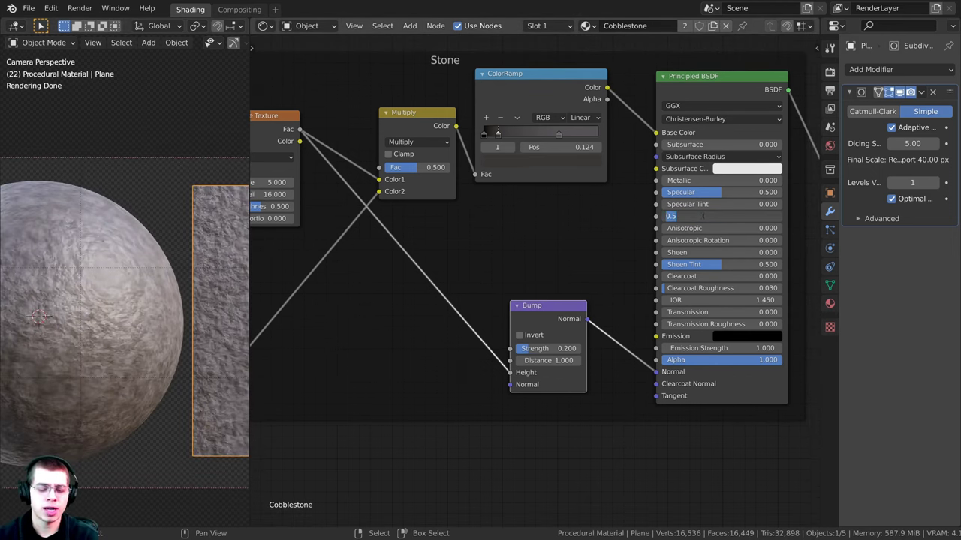
pyautogui.write('.4')
pyautogui.press('Return')
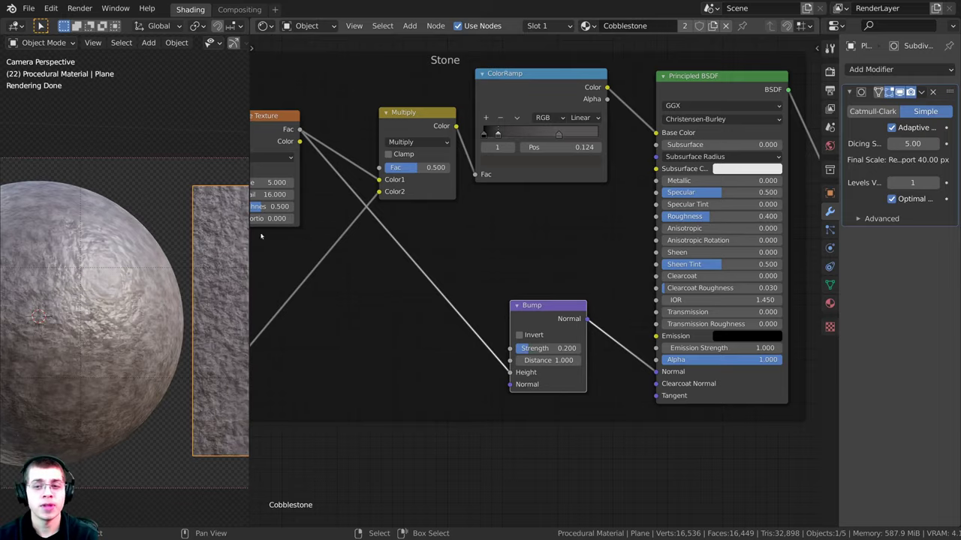
pyautogui.scroll(1, 124, 281)
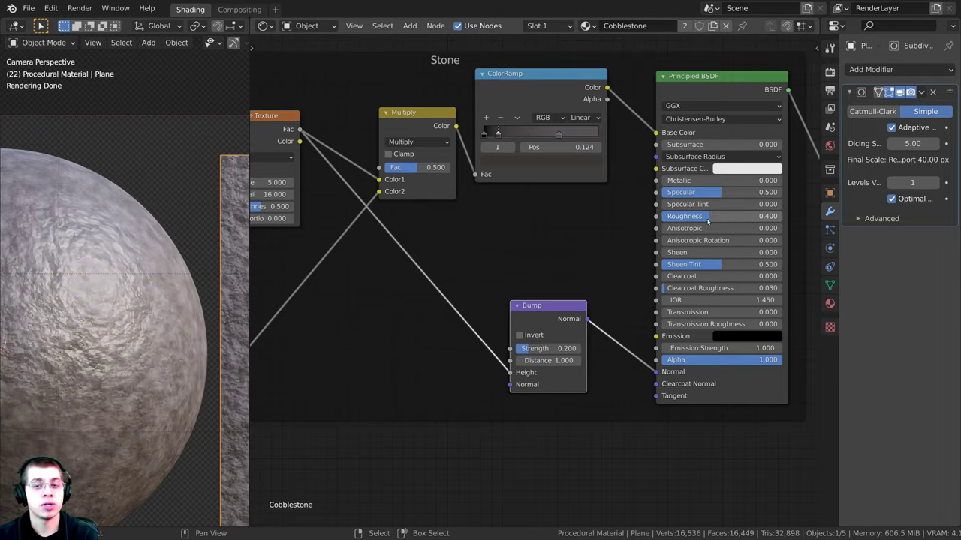
pyautogui.moveTo(708, 218); pyautogui.dragTo(735, 218)
pyautogui.rightClick(735, 217)
pyautogui.keyDown('shift'); pyautogui.moveTo(114, 312); pyautogui.dragTo(173, 357, button='middle'); pyautogui.keyUp('shift')
pyautogui.scroll(-1, 173, 356)
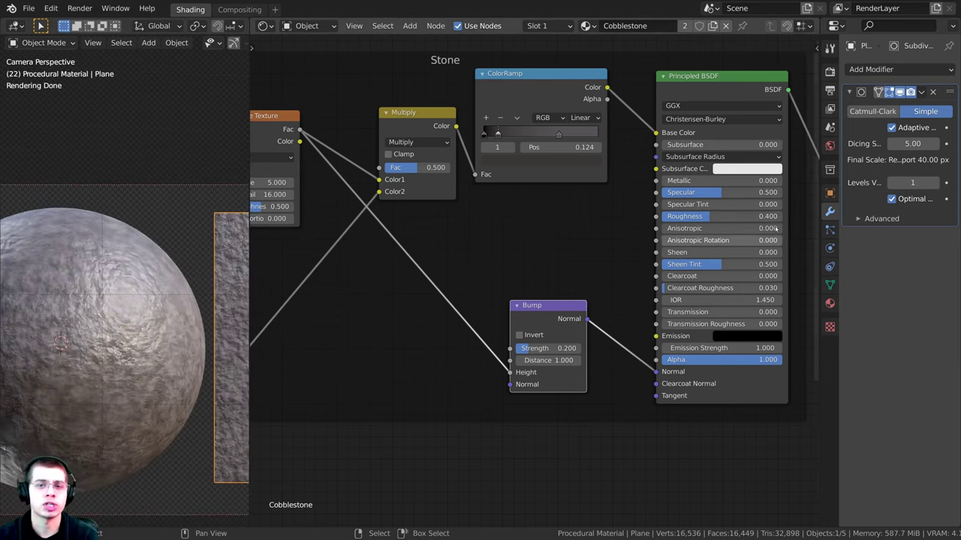
pyautogui.click(713, 216)
pyautogui.click(391, 371)
# - Preview the output of the cobble pattern's ColorRamp that feeds the Multiply node's Color2 input
pyautogui.scroll(-4, 392, 370)
pyautogui.moveTo(398, 375); pyautogui.dragTo(535, 286, button='middle')
pyautogui.click(349, 358)
pyautogui.moveTo(349, 358); pyautogui.dragTo(351, 365)
pyautogui.keyDown('ctrl'); pyautogui.keyDown('shift'); pyautogui.click(351, 365); pyautogui.keyUp('shift'); pyautogui.keyUp('ctrl')
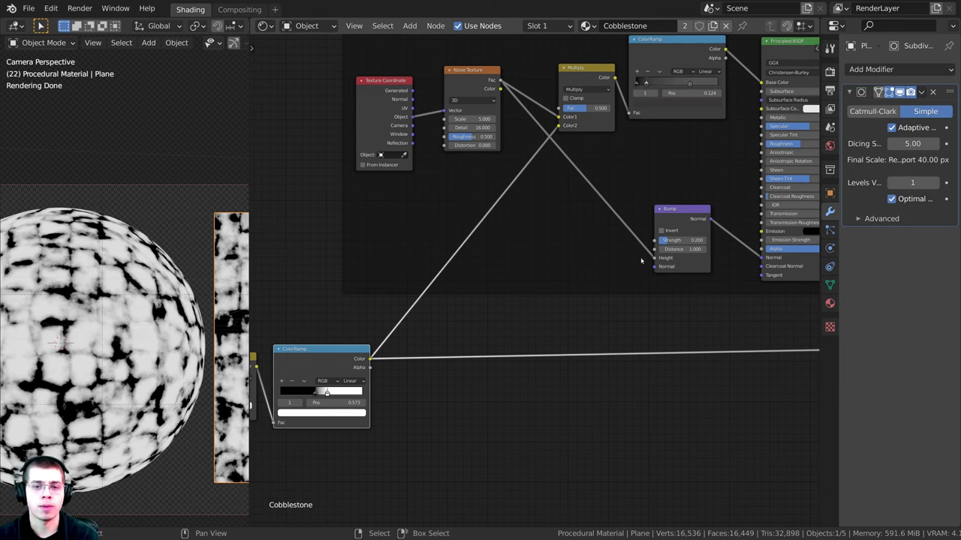
# - Duplicate the Bump node inside the Stone frame and connect the cobble pattern ColorRamp's Color output to the copy's Height
pyautogui.moveTo(665, 216); pyautogui.dragTo(672, 213)
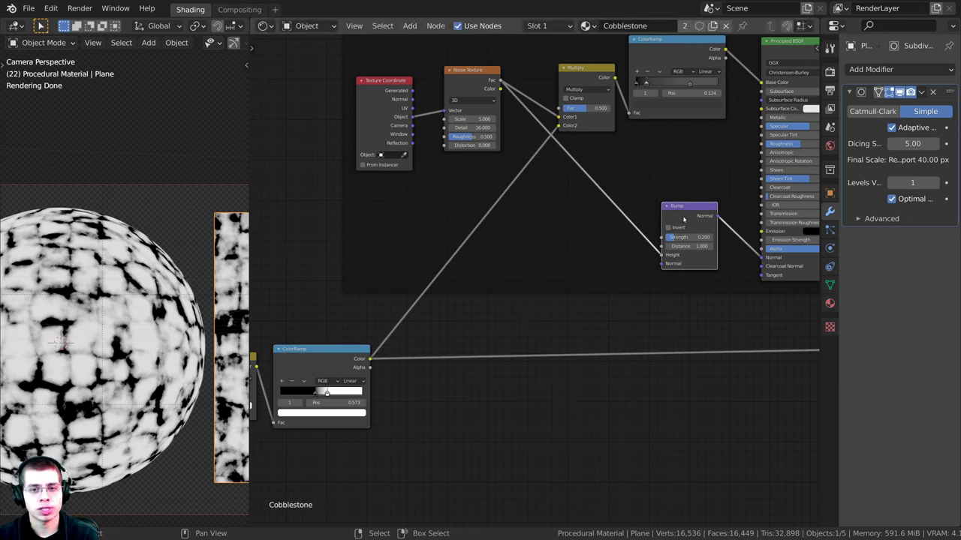
pyautogui.hotkey('shift', 'd')
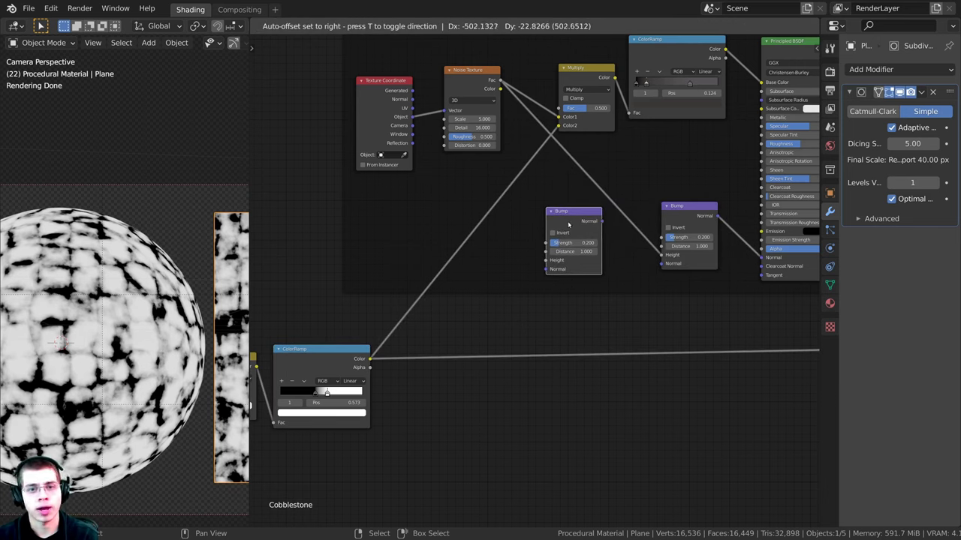
pyautogui.click(568, 224)
pyautogui.moveTo(369, 360); pyautogui.dragTo(544, 260)
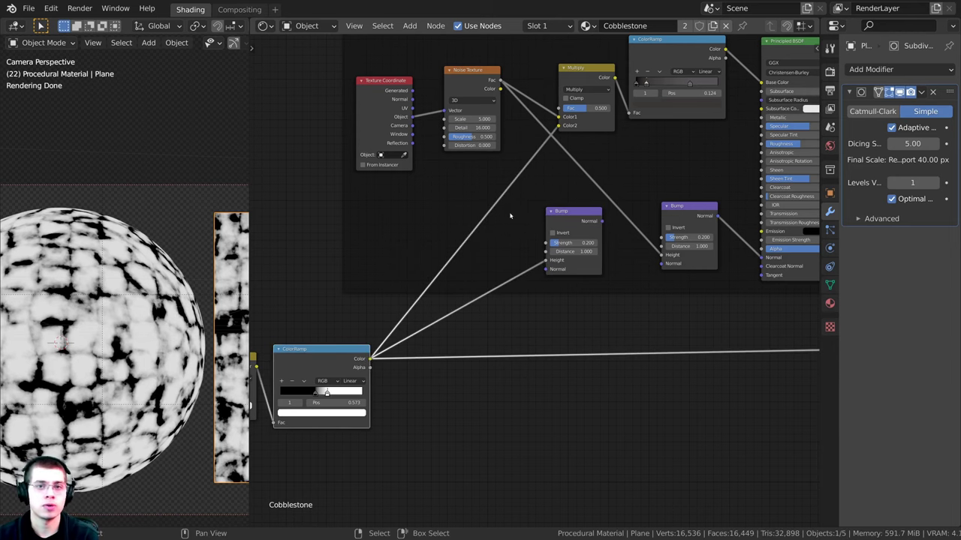
# - Connect the duplicated Bump's Normal output to the original Bump's Normal input and nudge the copy into place
pyautogui.moveTo(511, 216); pyautogui.dragTo(423, 282, button='middle')
pyautogui.moveTo(476, 294); pyautogui.dragTo(574, 331)
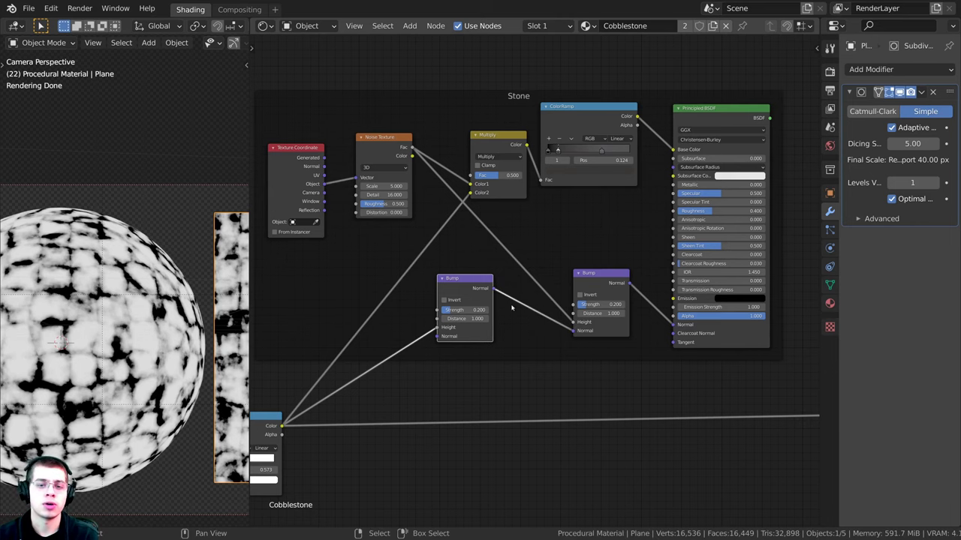
pyautogui.moveTo(443, 294); pyautogui.dragTo(455, 294)
# - Return the preview to the Stone frame's Principled BSDF to show the combined bumps
pyautogui.moveTo(344, 368); pyautogui.dragTo(461, 322, button='middle')
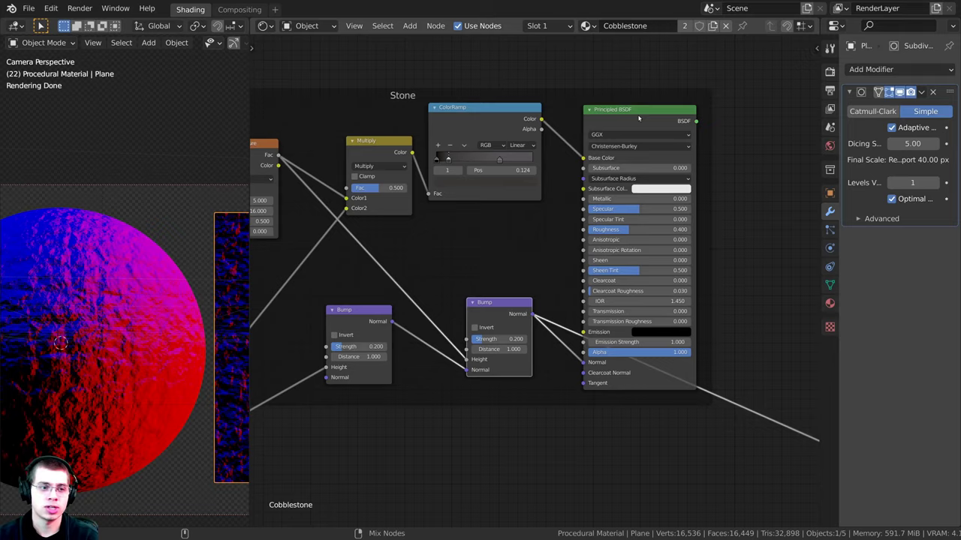
pyautogui.keyDown('ctrl'); pyautogui.keyDown('shift'); pyautogui.click(638, 118); pyautogui.keyUp('shift'); pyautogui.keyUp('ctrl')
pyautogui.moveTo(390, 321); pyautogui.dragTo(462, 281, button='middle')
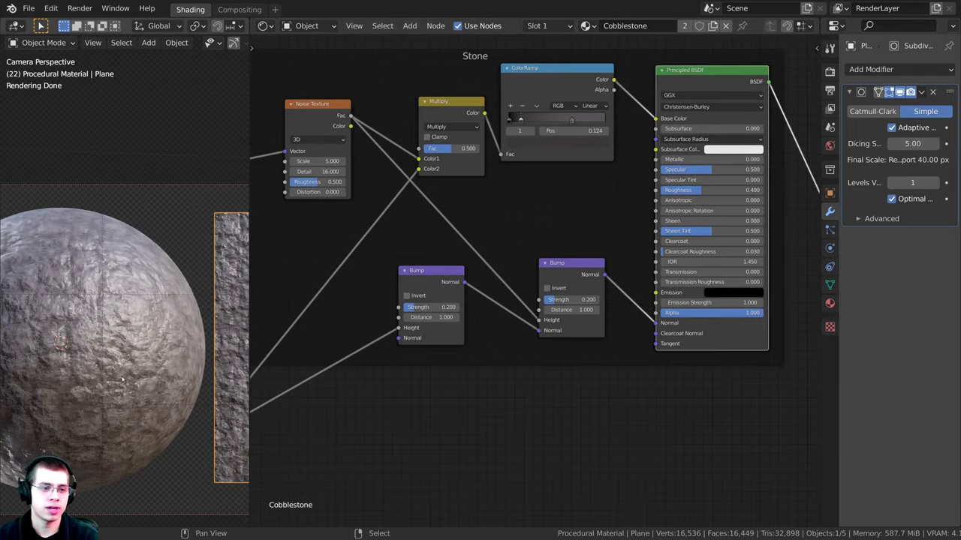
# - Shift the duplicated Bump node in the Stone frame slightly and set its Strength to 1
pyautogui.scroll(3, 101, 288)
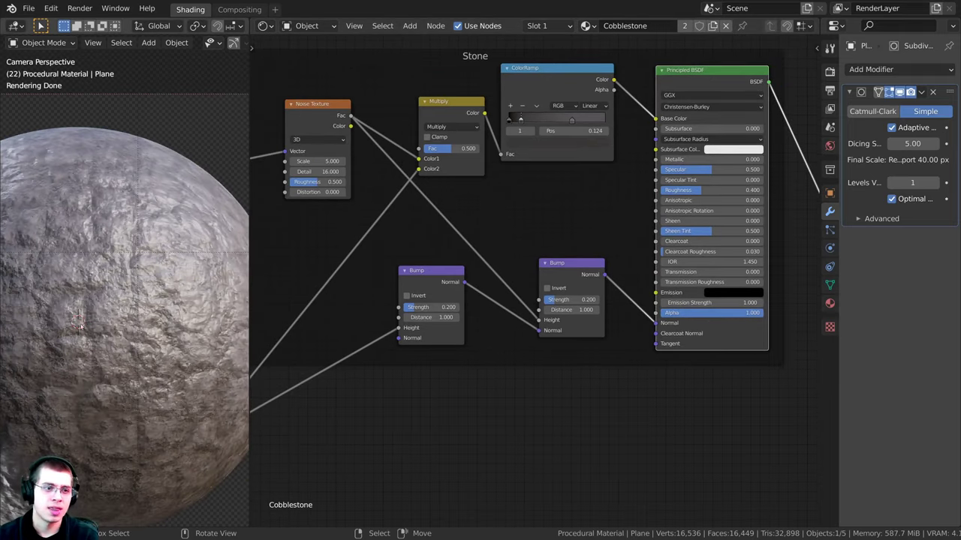
pyautogui.moveTo(360, 328); pyautogui.dragTo(446, 315, button='middle')
pyautogui.scroll(3, 446, 316)
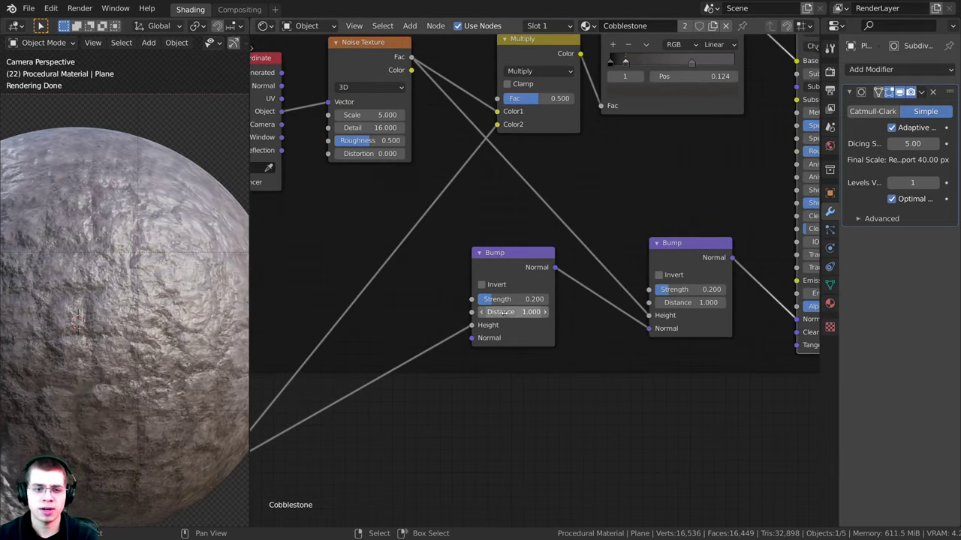
pyautogui.press('g')
pyautogui.click(480, 305)
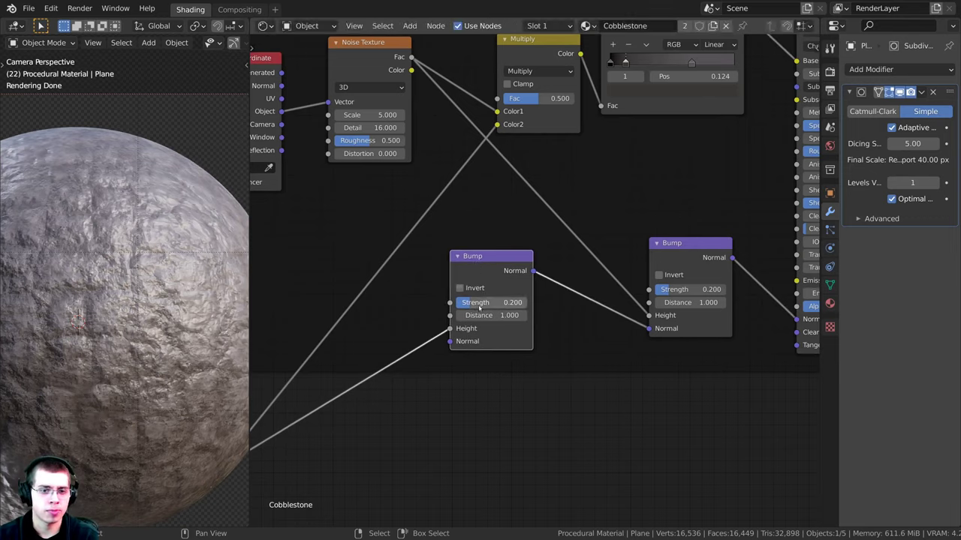
pyautogui.doubleClick(471, 304)
pyautogui.write('1')
pyautogui.press('Return')
pyautogui.scroll(-3, 111, 331)
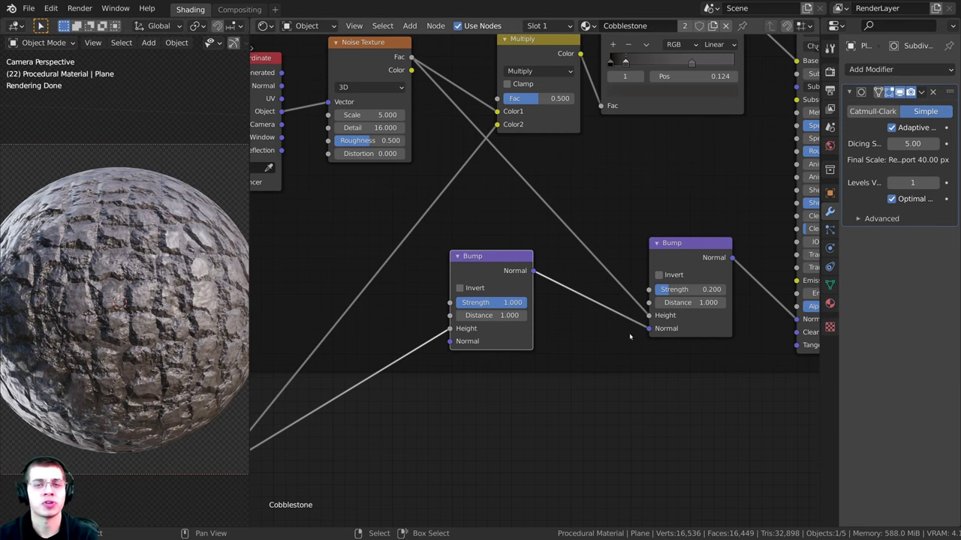
# - Add a second Principled BSDF node in the empty area below the Stone frame
pyautogui.scroll(-5, 626, 335)
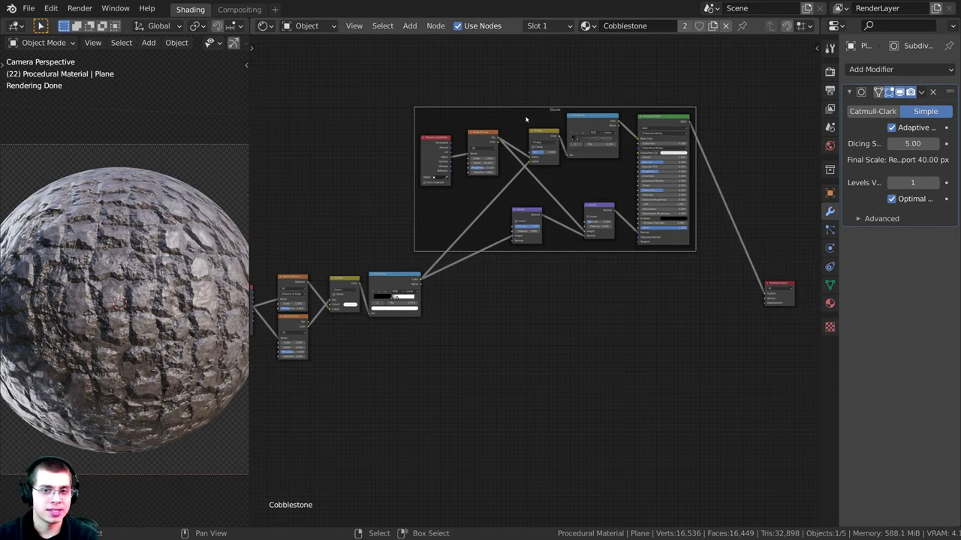
pyautogui.moveTo(528, 298); pyautogui.dragTo(538, 300, button='middle')
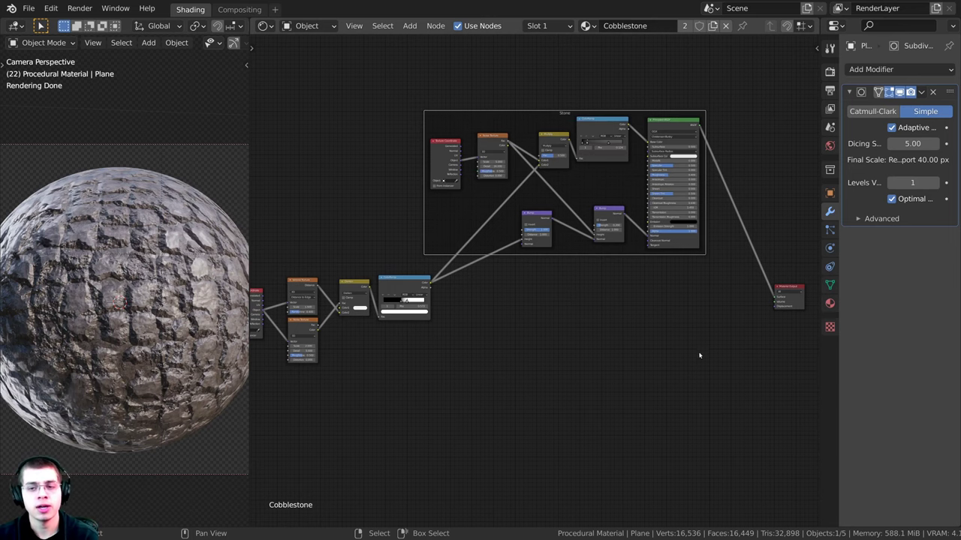
pyautogui.moveTo(671, 342); pyautogui.dragTo(666, 341, button='middle')
pyautogui.scroll(1, 633, 338)
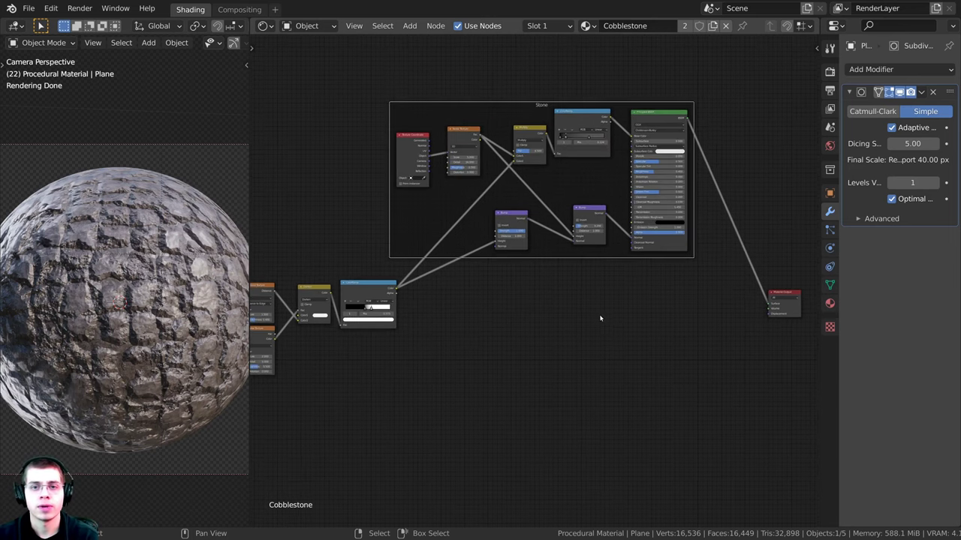
pyautogui.hotkey('shift', 'a')
pyautogui.click(602, 316)
pyautogui.write('pri')
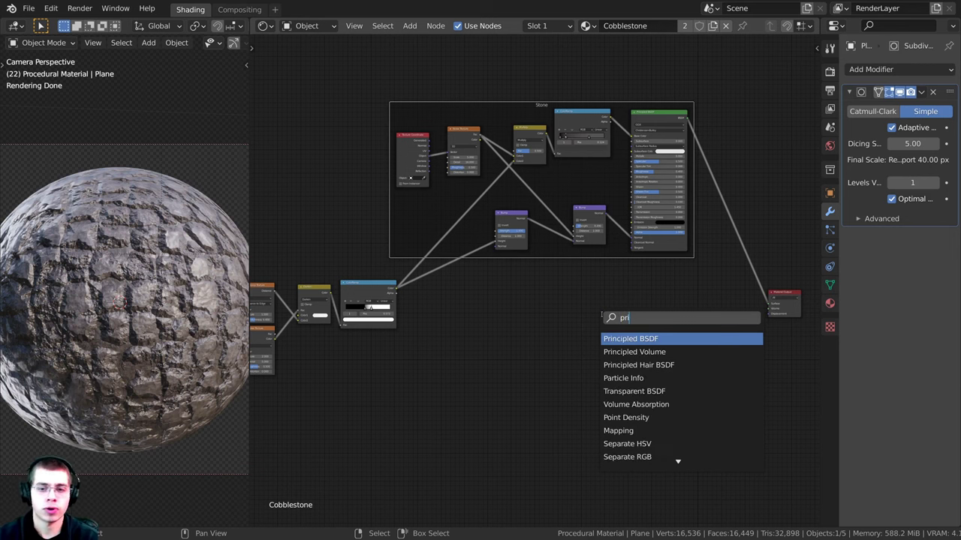
pyautogui.press('Return')
pyautogui.click(635, 329)
pyautogui.scroll(3, 541, 303)
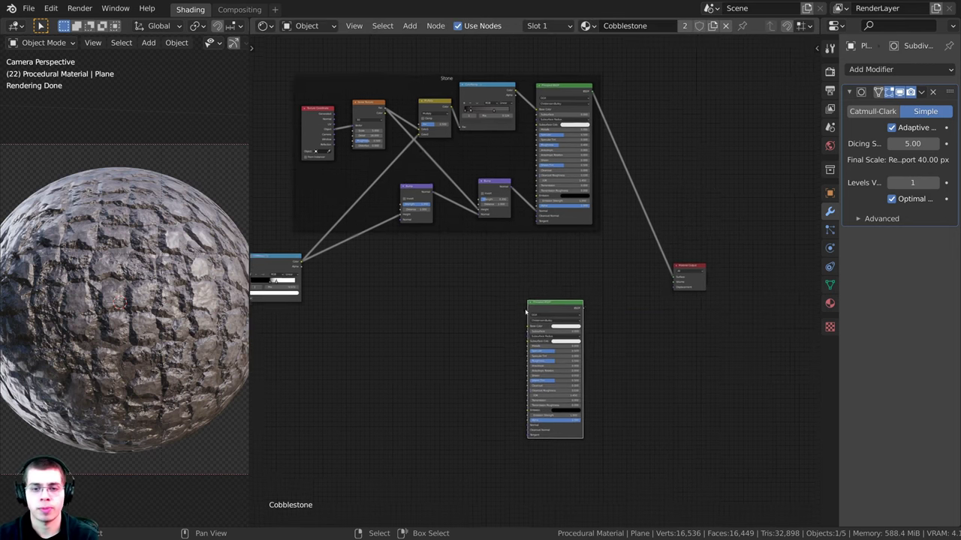
# - Add a Frame node and place the new Principled BSDF inside it
pyautogui.moveTo(541, 302); pyautogui.dragTo(559, 263, button='middle')
pyautogui.hotkey('shift', 'a')
pyautogui.click(518, 201)
pyautogui.write('fram')
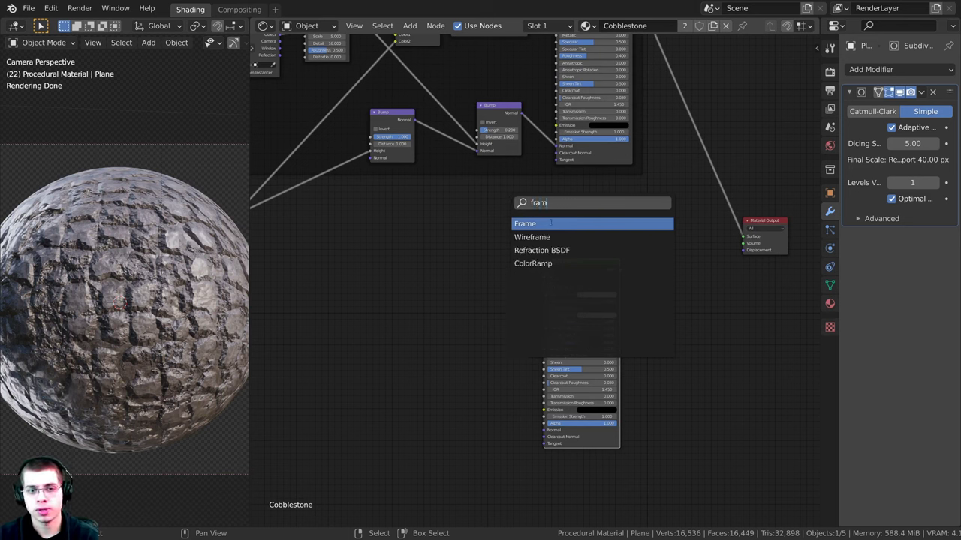
pyautogui.click(550, 223)
pyautogui.click(519, 252)
pyautogui.moveTo(575, 270); pyautogui.dragTo(535, 237)
pyautogui.click(505, 243)
# - Label the new frame "Dirt" and shift it slightly below the Stone frame
pyautogui.press('n')
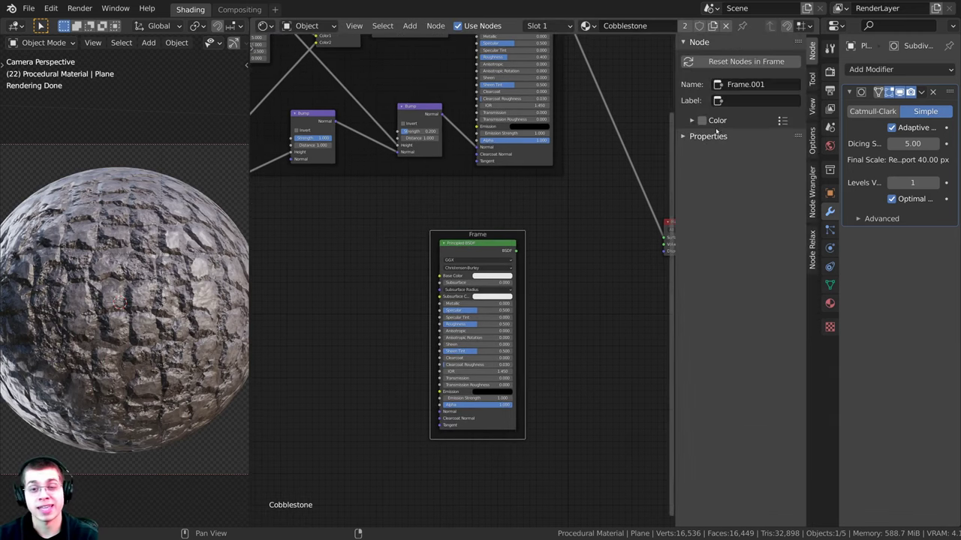
pyautogui.click(741, 101)
pyautogui.write('Dirt')
pyautogui.press('Return')
pyautogui.press('n')
pyautogui.scroll(-2, 593, 255)
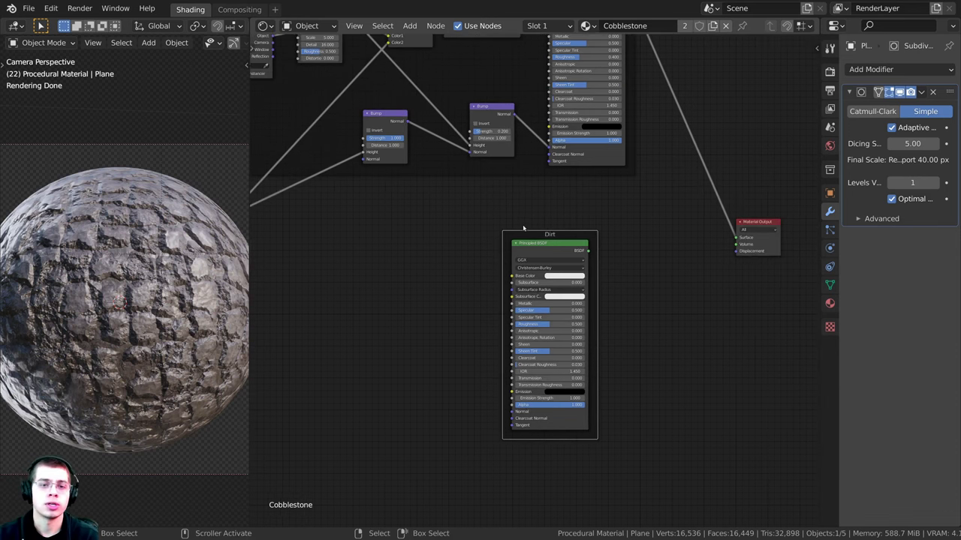
pyautogui.moveTo(571, 227); pyautogui.dragTo(575, 224, button='middle')
pyautogui.moveTo(574, 233); pyautogui.dragTo(581, 233)
pyautogui.scroll(2, 506, 247)
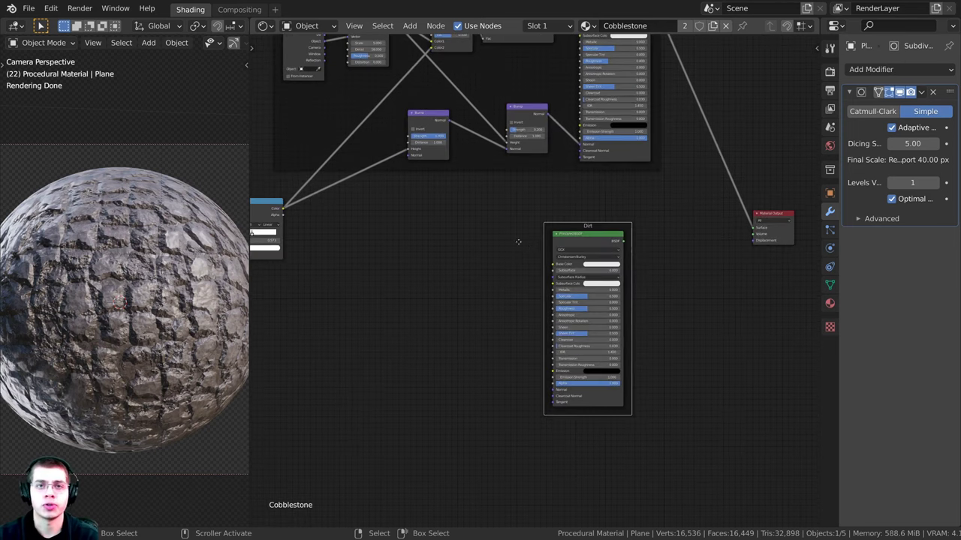
# - Add a Noise Texture node to the Dirt frame and place it ahead of the Principled BSDF
pyautogui.moveTo(519, 242); pyautogui.dragTo(499, 239, button='middle')
pyautogui.hotkey('shift', 'a')
pyautogui.click(452, 223)
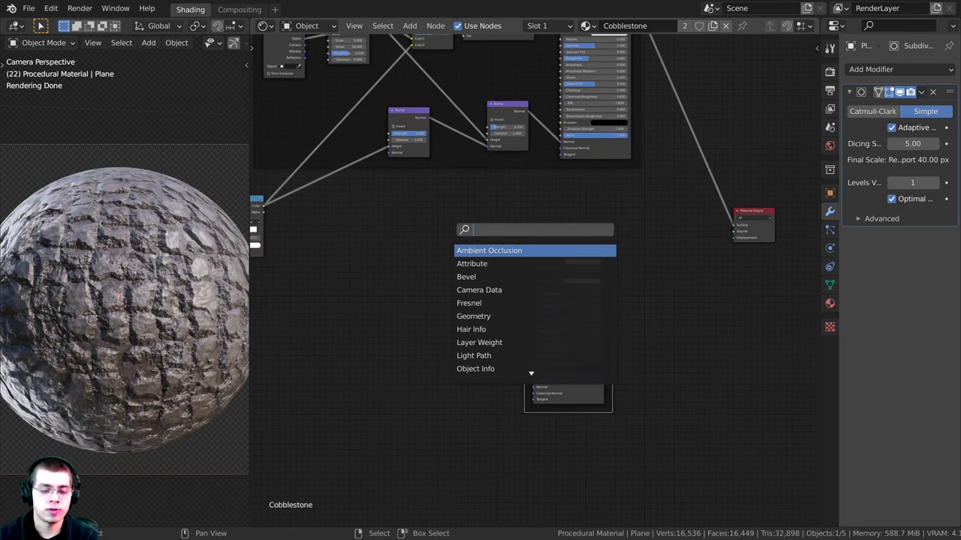
pyautogui.write('noi')
pyautogui.press('Down')
pyautogui.press('Return')
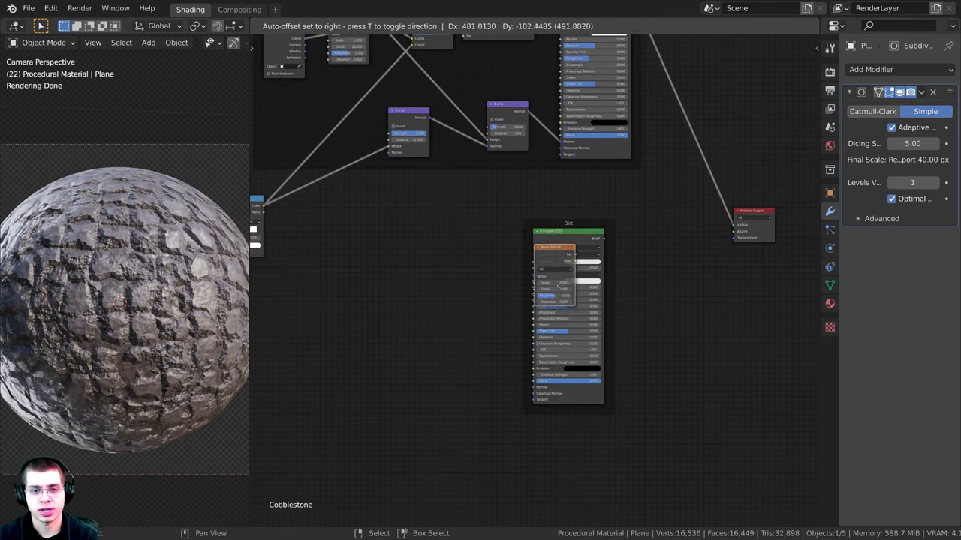
pyautogui.click(542, 259)
pyautogui.moveTo(542, 259); pyautogui.dragTo(392, 266)
pyautogui.moveTo(392, 266); pyautogui.dragTo(482, 277, button='middle')
pyautogui.scroll(1, 488, 271)
pyautogui.moveTo(487, 271); pyautogui.dragTo(490, 271)
pyautogui.scroll(1, 489, 271)
# - Add Texture Coordinate and Mapping nodes feeding the Dirt frame's Noise Texture
pyautogui.hotkey('ctrl', 't')
pyautogui.scroll(-4, 536, 280)
pyautogui.moveTo(563, 373); pyautogui.dragTo(409, 312)
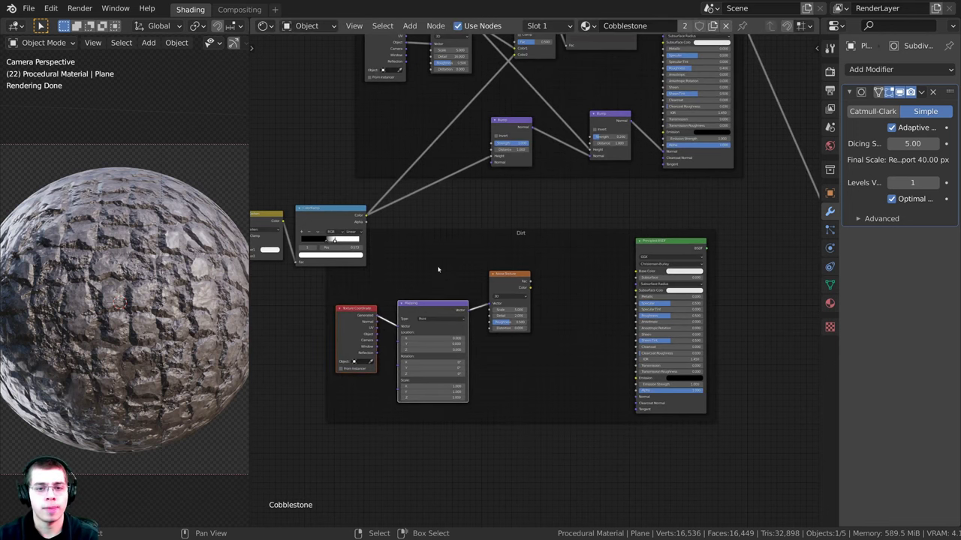
pyautogui.moveTo(437, 273); pyautogui.dragTo(445, 311)
pyautogui.click(450, 357)
# - Delete the Mapping node and connect the Texture Coordinate's Object output to the Noise Texture's Vector, bringing the two nodes closer together
pyautogui.scroll(2, 451, 302)
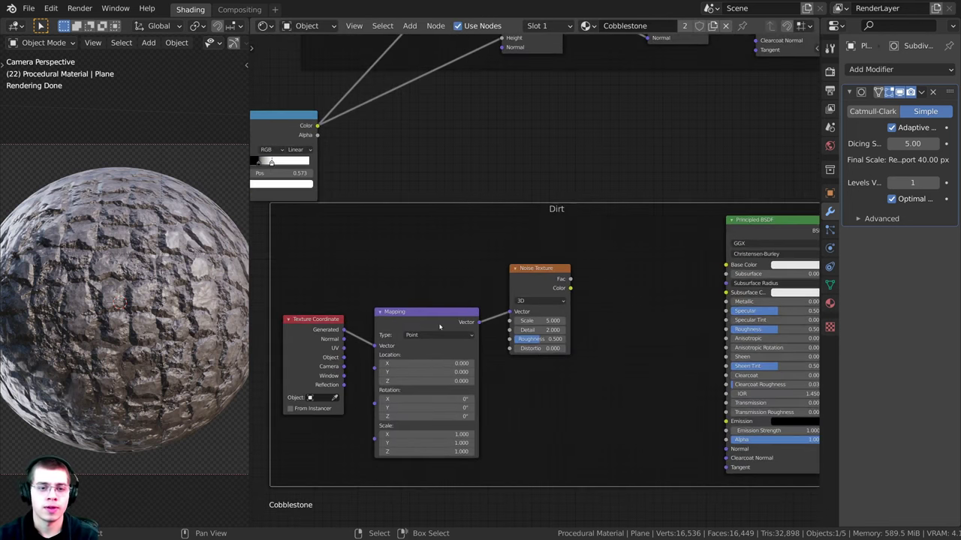
pyautogui.moveTo(438, 305); pyautogui.dragTo(426, 301)
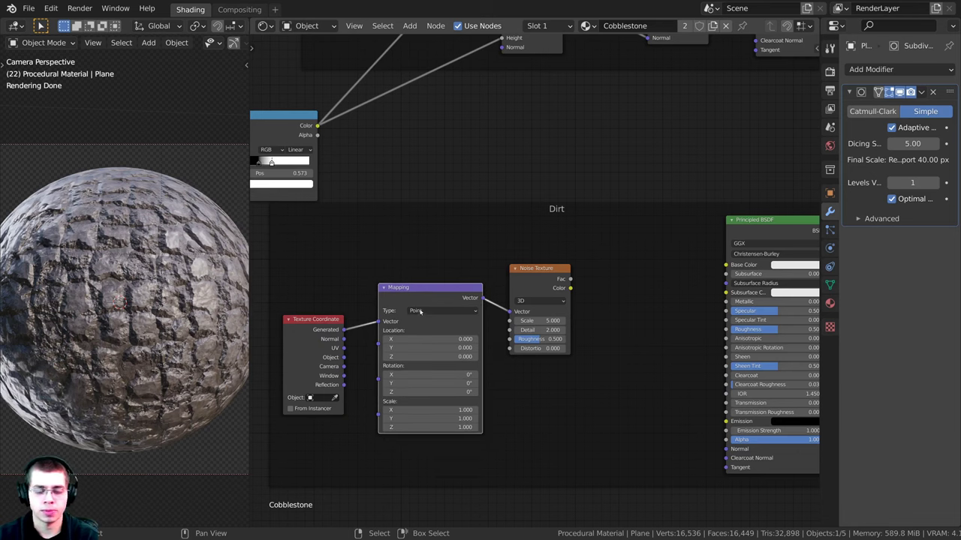
pyautogui.press('x')
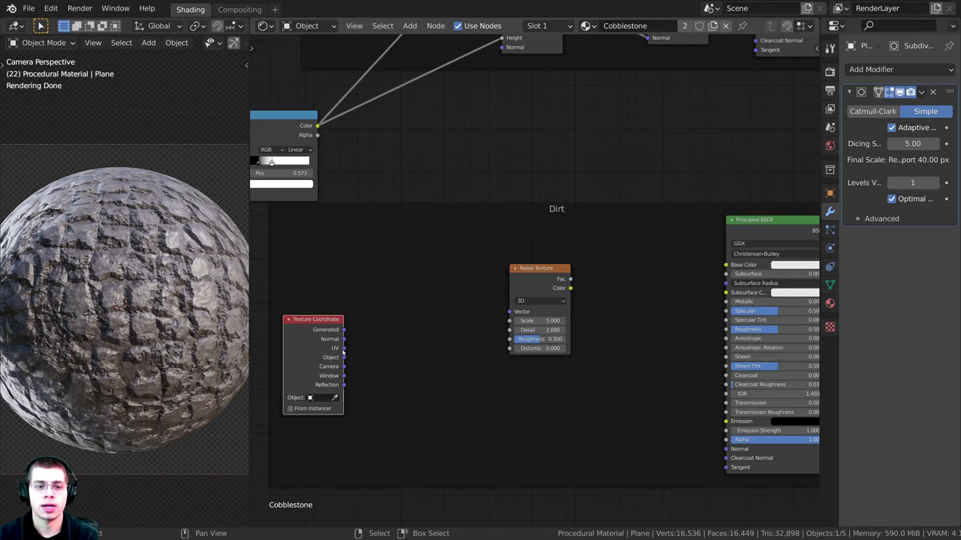
pyautogui.moveTo(344, 357); pyautogui.dragTo(509, 312)
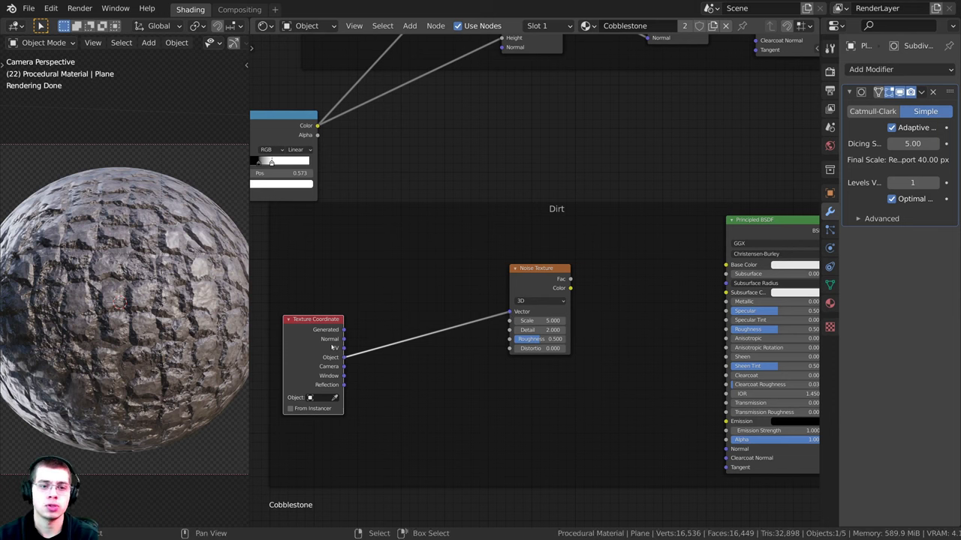
pyautogui.moveTo(332, 347); pyautogui.dragTo(391, 306)
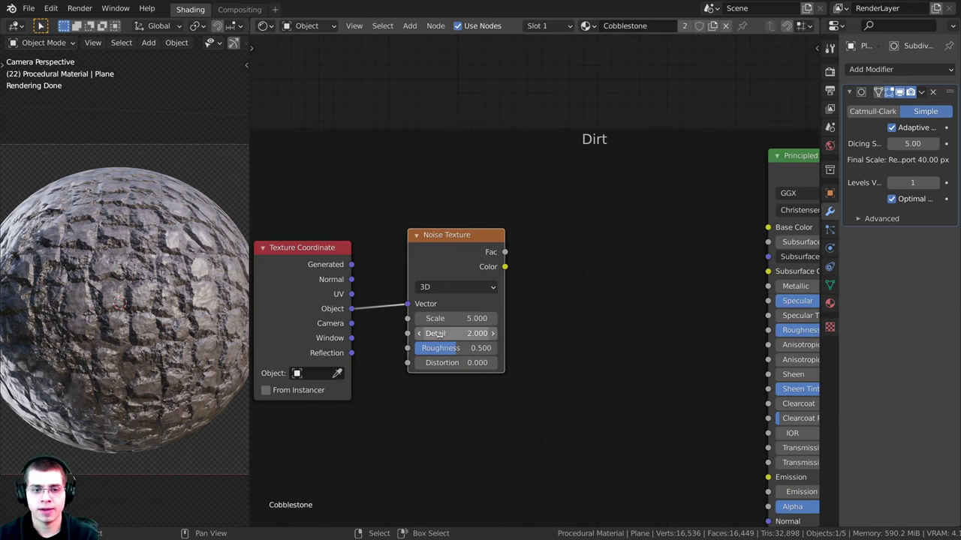
# - Set the Detail of the Dirt frame's Noise Texture to 16
pyautogui.click(448, 333)
pyautogui.write('16')
pyautogui.press('Return')
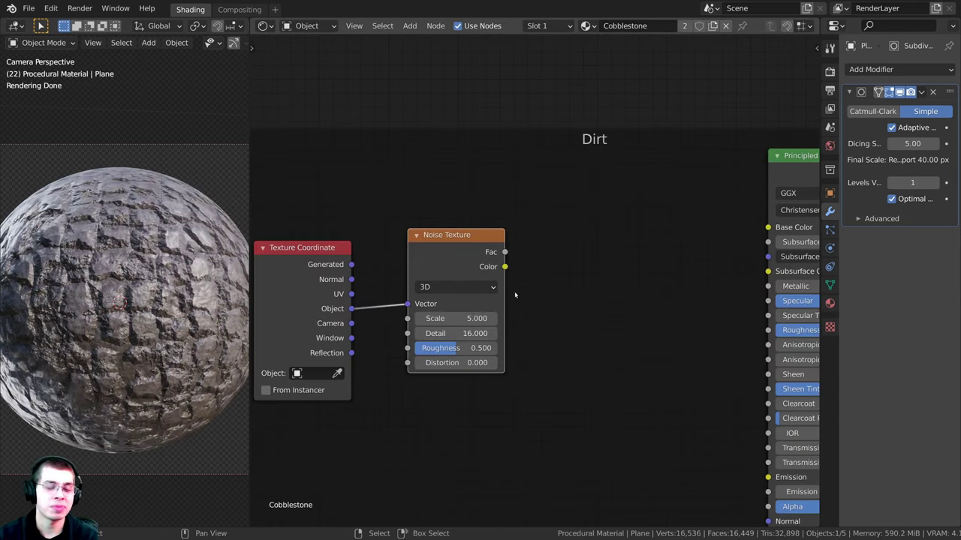
# - Connect the Noise Texture's Fac output to the Dirt Principled BSDF's Base Color and preview that shader on the sphere
pyautogui.scroll(-2, 454, 256)
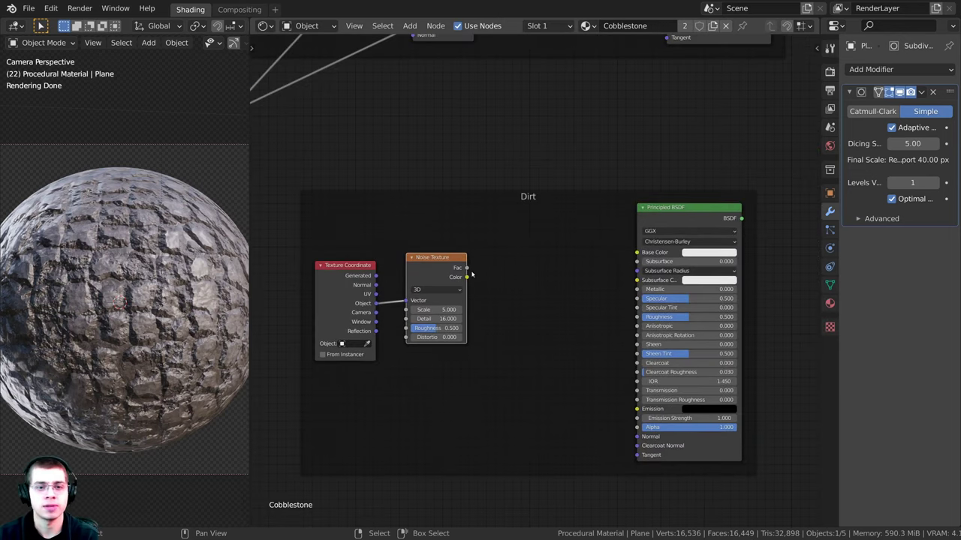
pyautogui.moveTo(466, 270); pyautogui.dragTo(638, 253)
pyautogui.click(679, 210)
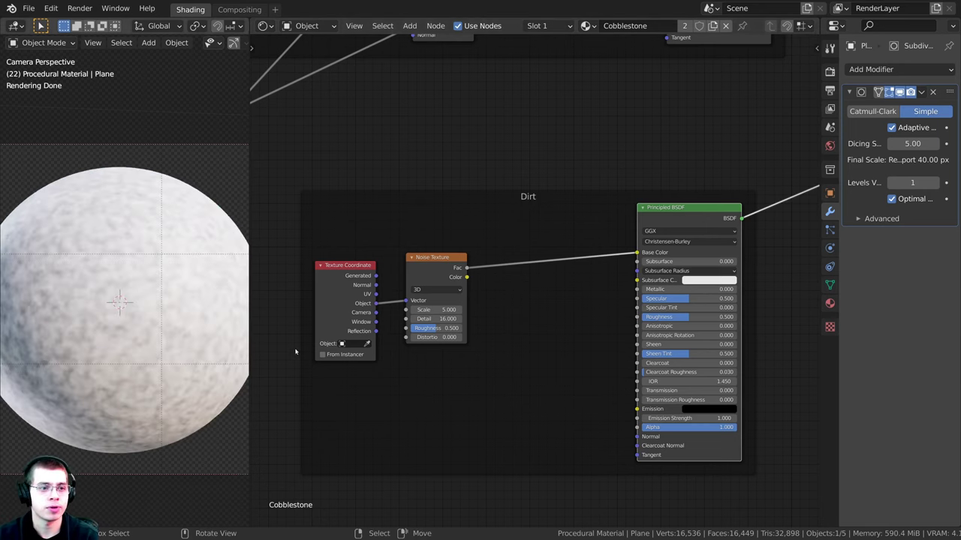
# - Insert a ColorRamp node between the Dirt frame's Noise Texture and the Principled BSDF's Base Color
pyautogui.moveTo(312, 284); pyautogui.dragTo(335, 279, button='middle')
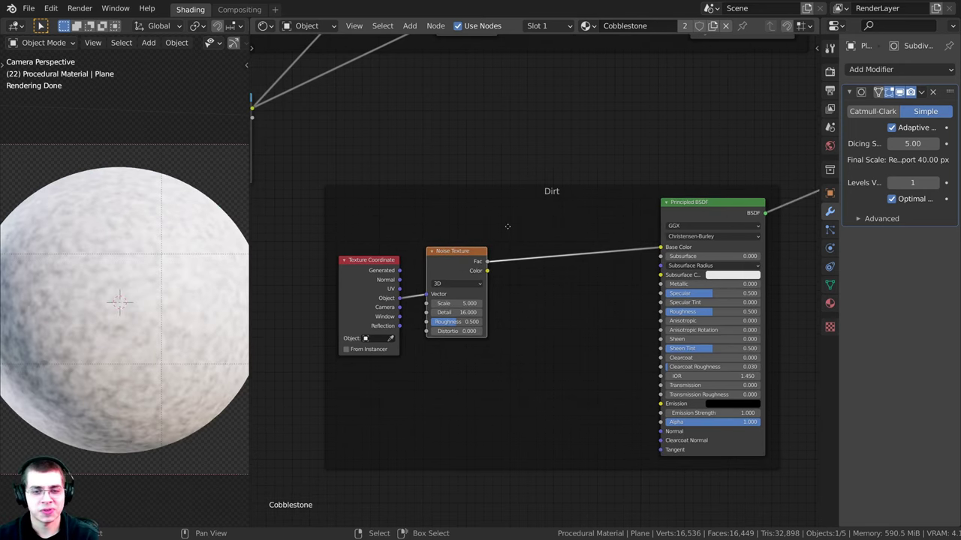
pyautogui.moveTo(508, 226); pyautogui.dragTo(497, 225, button='middle')
pyautogui.hotkey('shift', 'a')
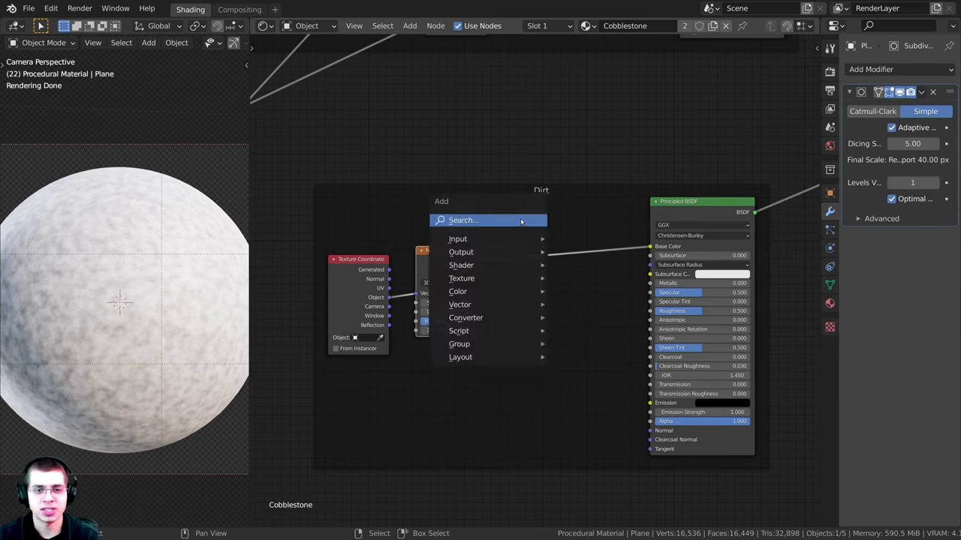
pyautogui.write('col')
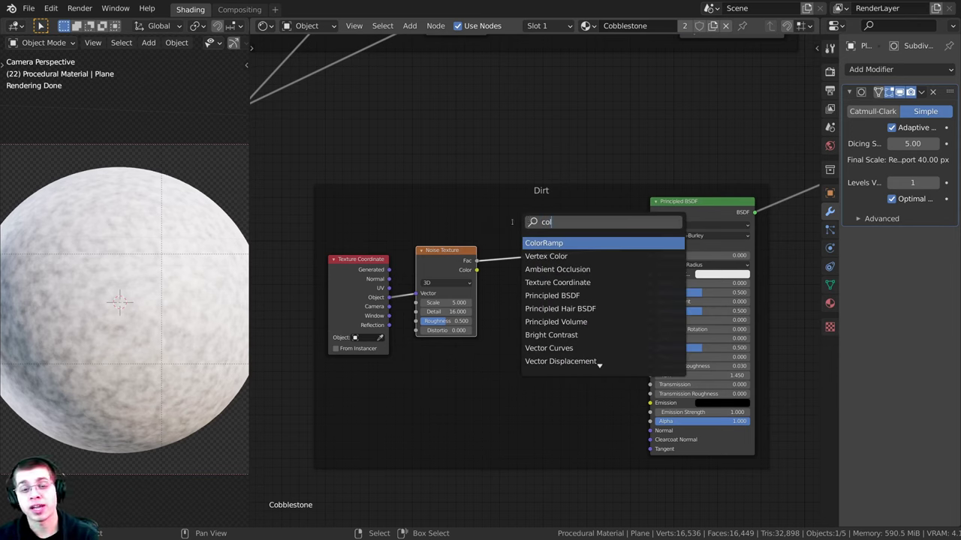
pyautogui.click(539, 243)
pyautogui.click(539, 229)
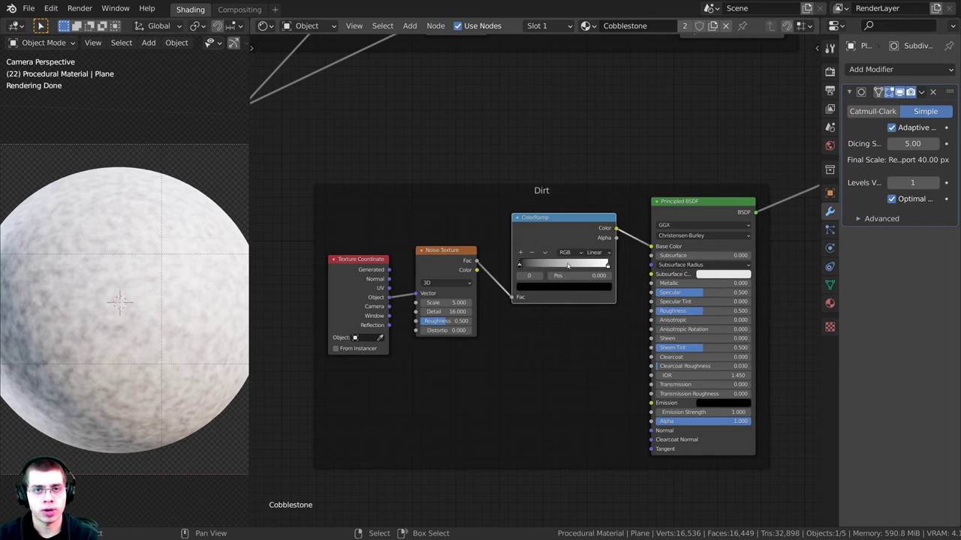
# - Change the Dirt ColorRamp's black stop to a dark brown with hex 281910
pyautogui.scroll(3, 602, 253)
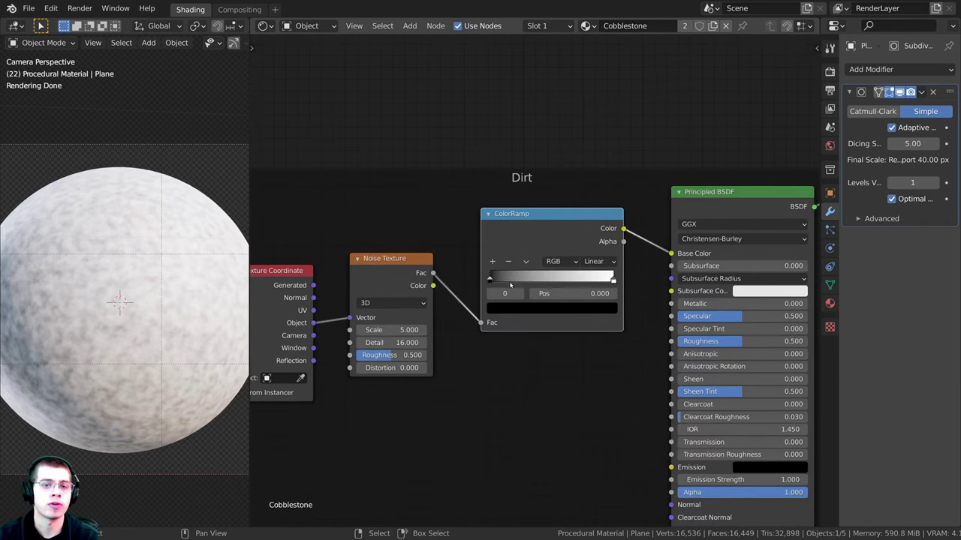
pyautogui.click(474, 280)
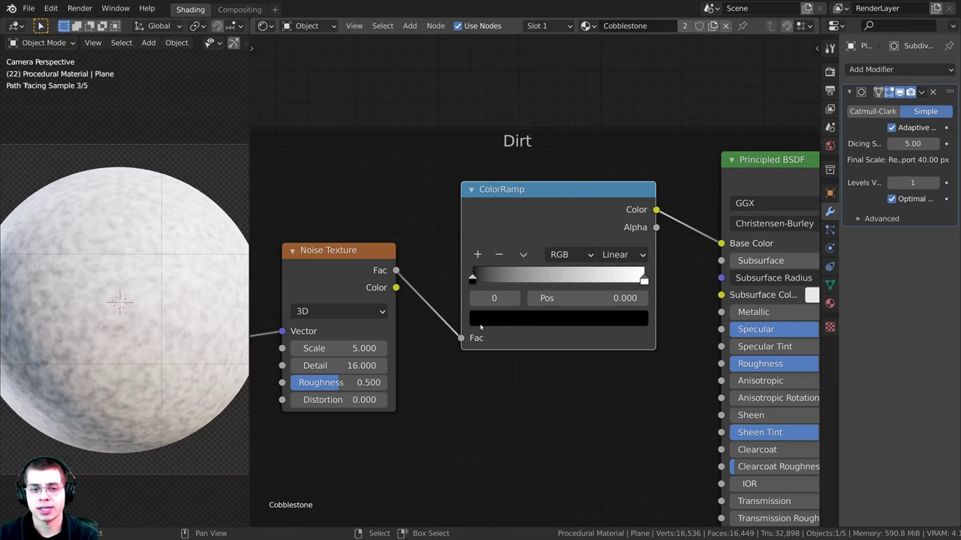
pyautogui.click(502, 319)
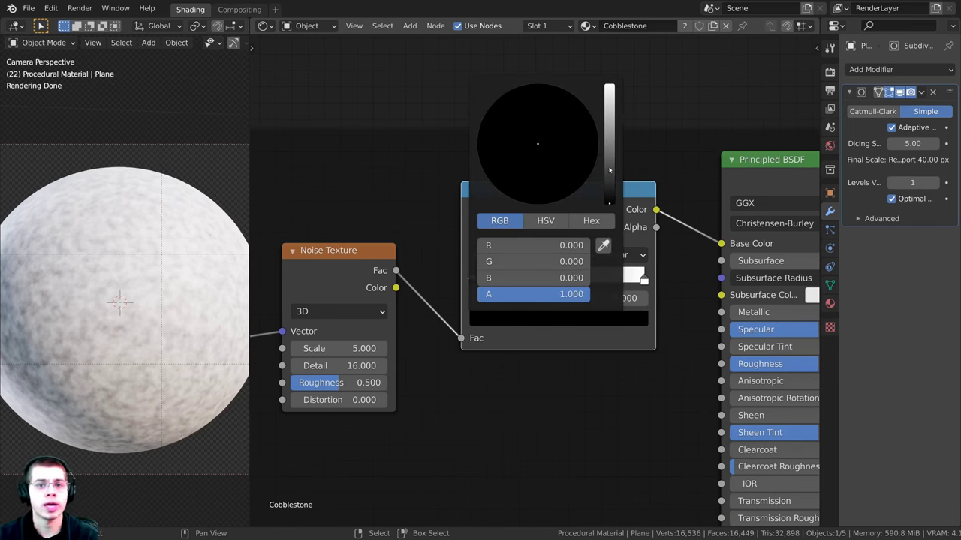
pyautogui.moveTo(609, 170); pyautogui.dragTo(609, 188)
pyautogui.moveTo(531, 150); pyautogui.dragTo(530, 163)
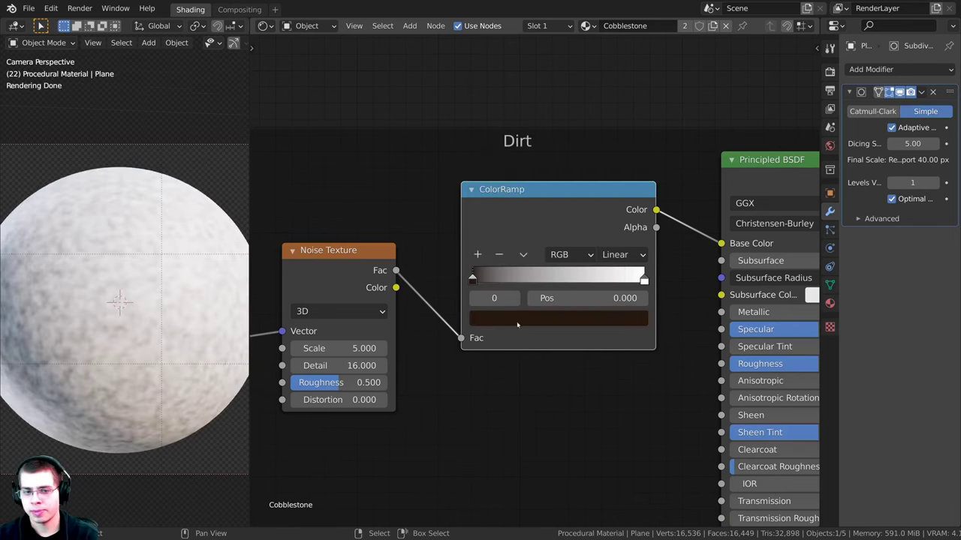
pyautogui.click(529, 319)
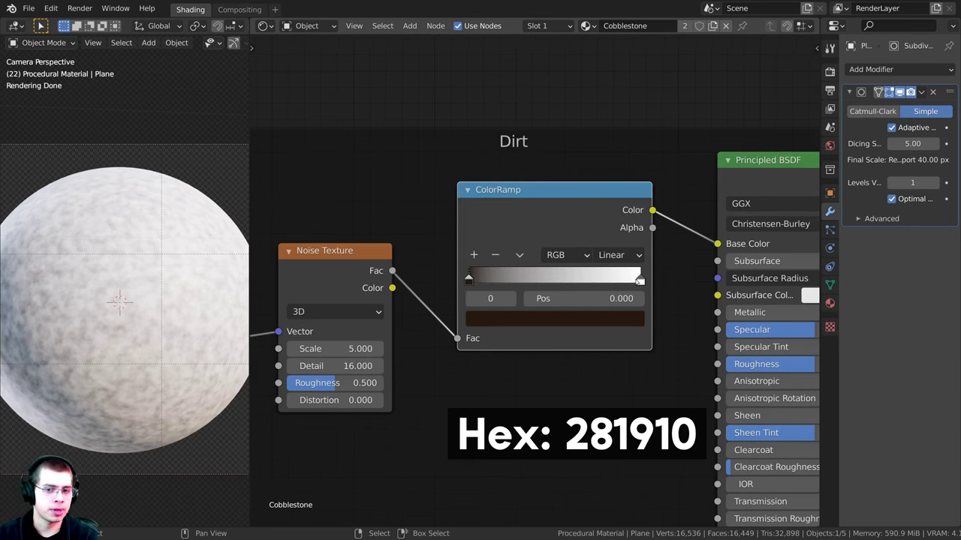
# - Change the Dirt ColorRamp's white stop to a lighter brown with hex 554436
pyautogui.click(640, 280)
pyautogui.click(586, 318)
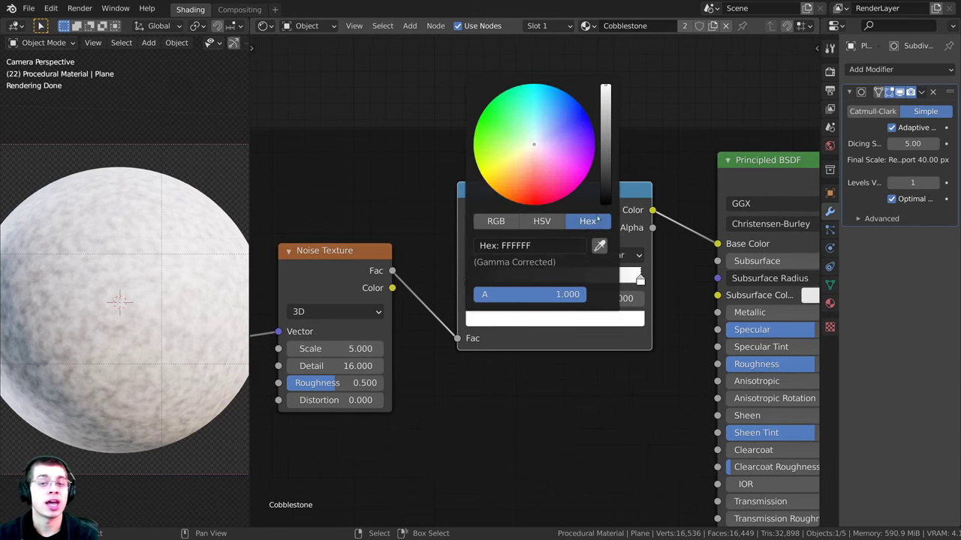
pyautogui.click(604, 135)
pyautogui.moveTo(531, 153); pyautogui.dragTo(524, 166)
pyautogui.click(529, 245)
pyautogui.write('554436')
pyautogui.press('Return')
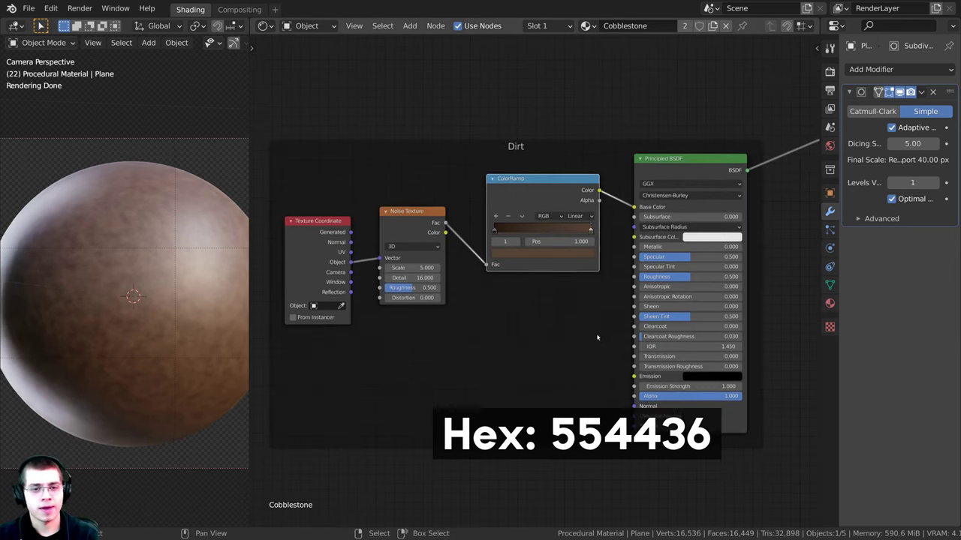
# - Link the Dirt Noise Texture's Fac to the Principled BSDF's Normal input and insert a Bump node on that link
pyautogui.moveTo(597, 338); pyautogui.dragTo(601, 327, button='middle')
pyautogui.scroll(-1, 456, 240)
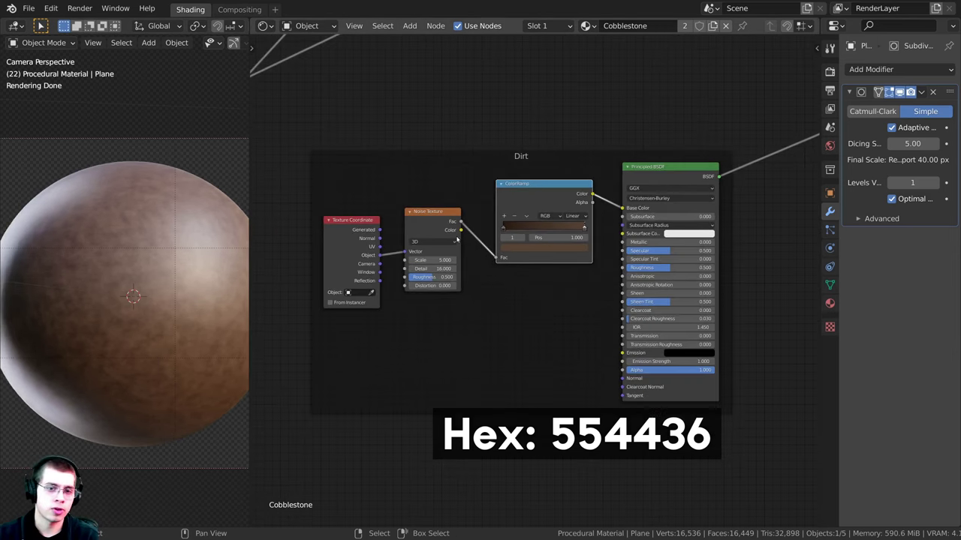
pyautogui.moveTo(461, 221); pyautogui.dragTo(623, 379)
pyautogui.hotkey('shift', 'a')
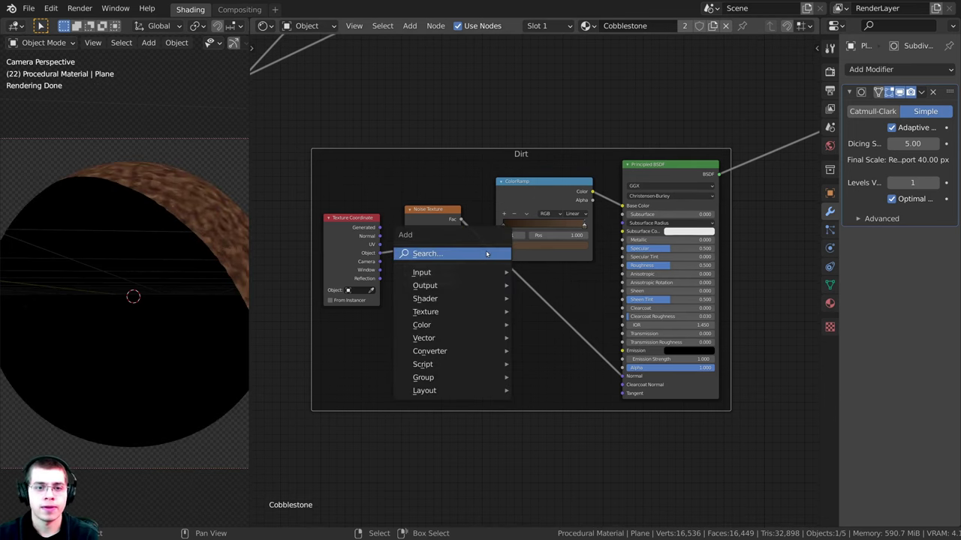
pyautogui.click(508, 255)
pyautogui.write('bum')
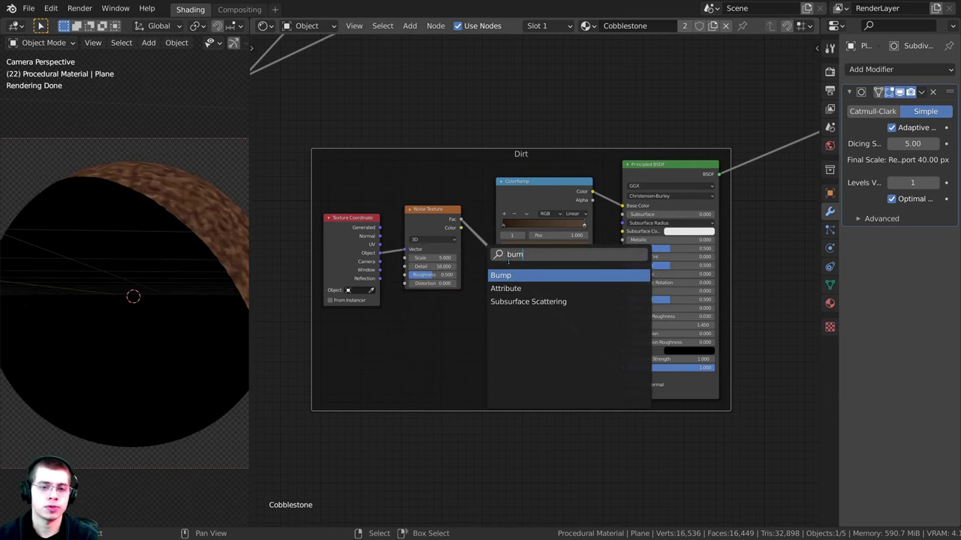
pyautogui.click(498, 274)
pyautogui.click(543, 315)
pyautogui.moveTo(543, 315); pyautogui.dragTo(548, 325)
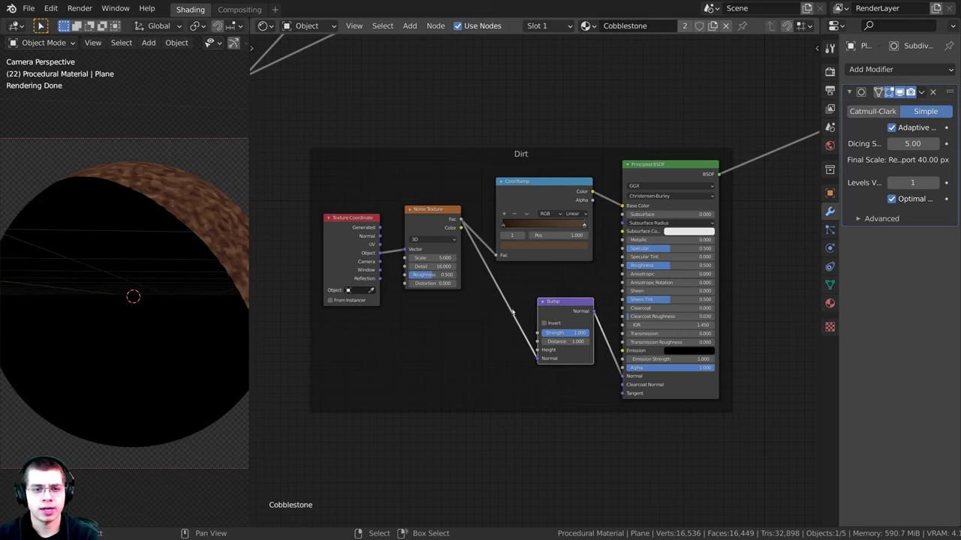
# - Move the Noise Texture's link on the Bump node from the Normal input to the Height input
pyautogui.moveTo(515, 315); pyautogui.dragTo(503, 273, button='middle')
pyautogui.scroll(3, 450, 232)
pyautogui.moveTo(523, 326)
pyautogui.mouseDown()
pyautogui.moveTo(520, 316)
pyautogui.moveTo(540, 319)
pyautogui.mouseUp()
pyautogui.moveTo(603, 359); pyautogui.dragTo(536, 357, button='middle')
pyautogui.scroll(3, 536, 357)
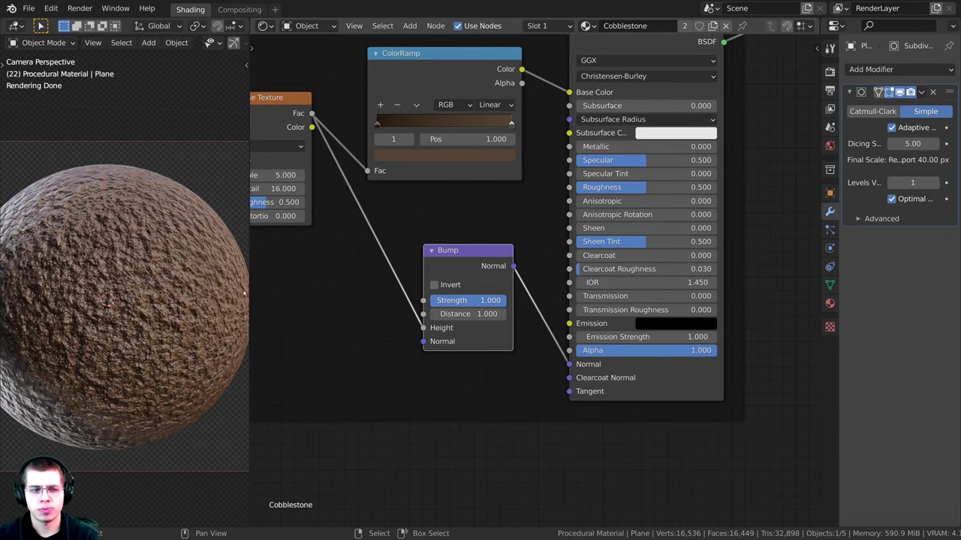
# - Set the Dirt Bump node's strength to 0.25 and reposition the node between the Noise Texture and the Principled BSDF
pyautogui.click(466, 301)
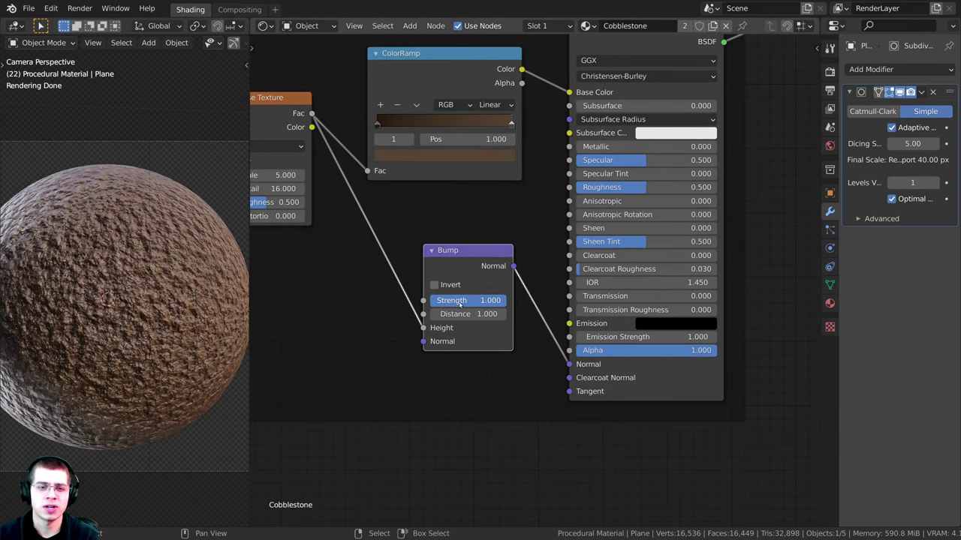
pyautogui.write('.2')
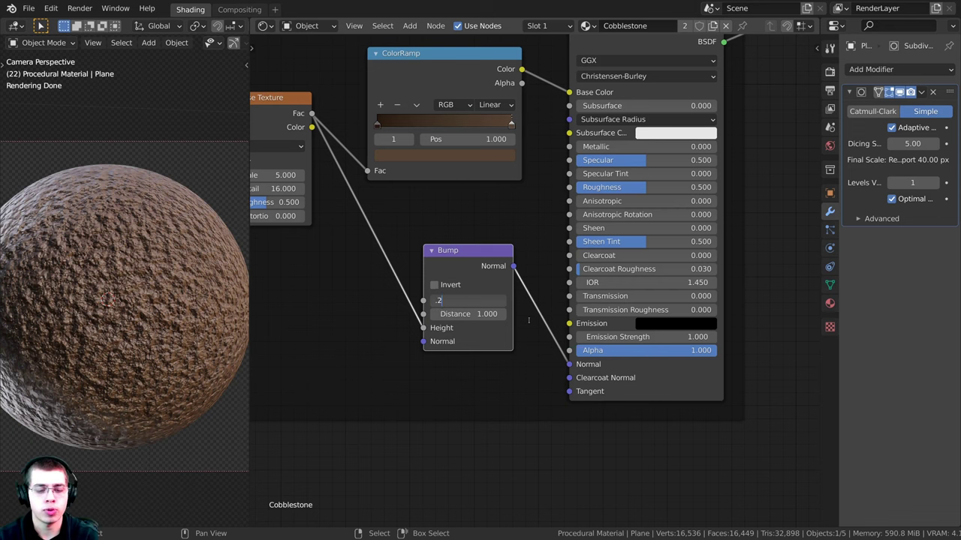
pyautogui.write('5')
pyautogui.press('Return')
pyautogui.moveTo(478, 270); pyautogui.dragTo(446, 299)
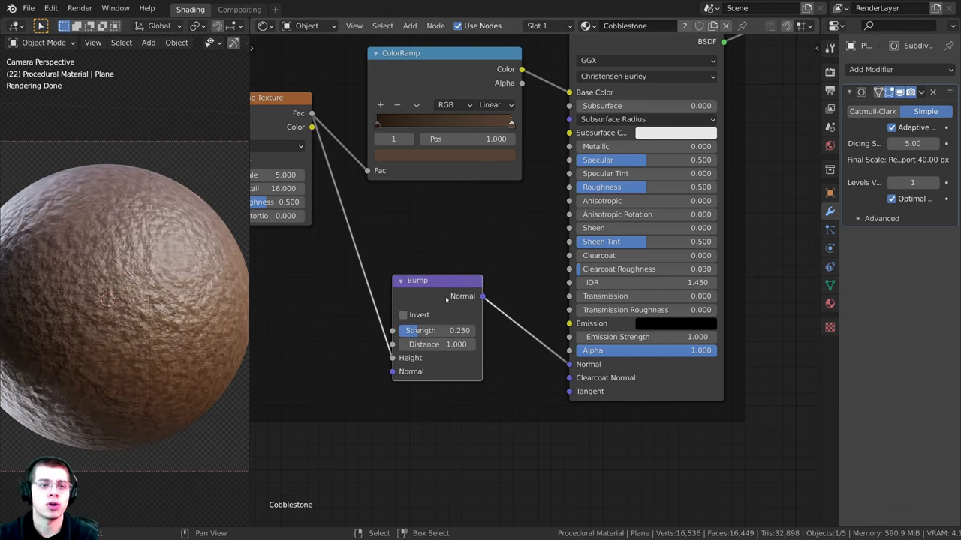
pyautogui.scroll(-2, 598, 312)
pyautogui.moveTo(602, 310); pyautogui.dragTo(616, 307)
# - Duplicate the Dirt Bump node and connect the Color of the black-and-white ColorRamp after the Darken node to the copy's Height
pyautogui.moveTo(617, 307); pyautogui.dragTo(649, 274, button='middle')
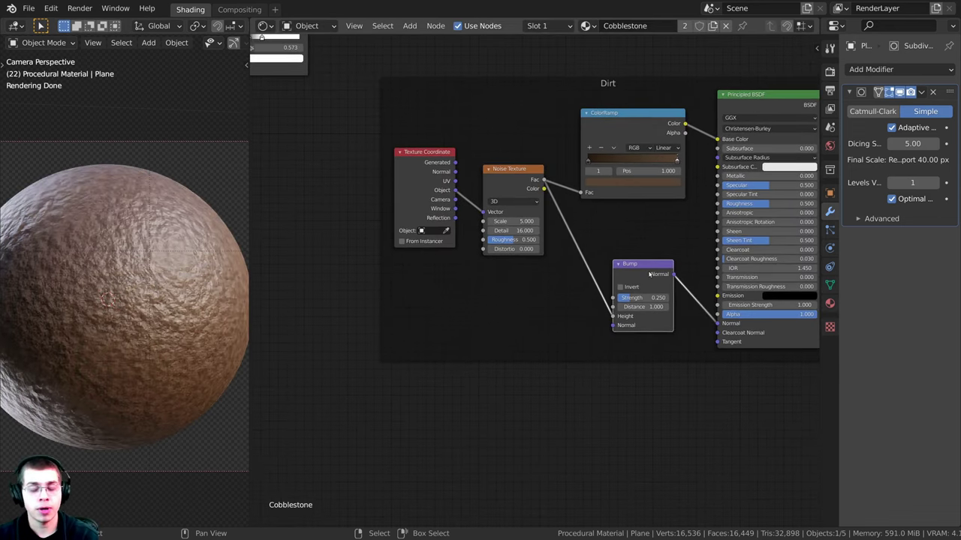
pyautogui.hotkey('shift', 'd')
pyautogui.click(542, 283)
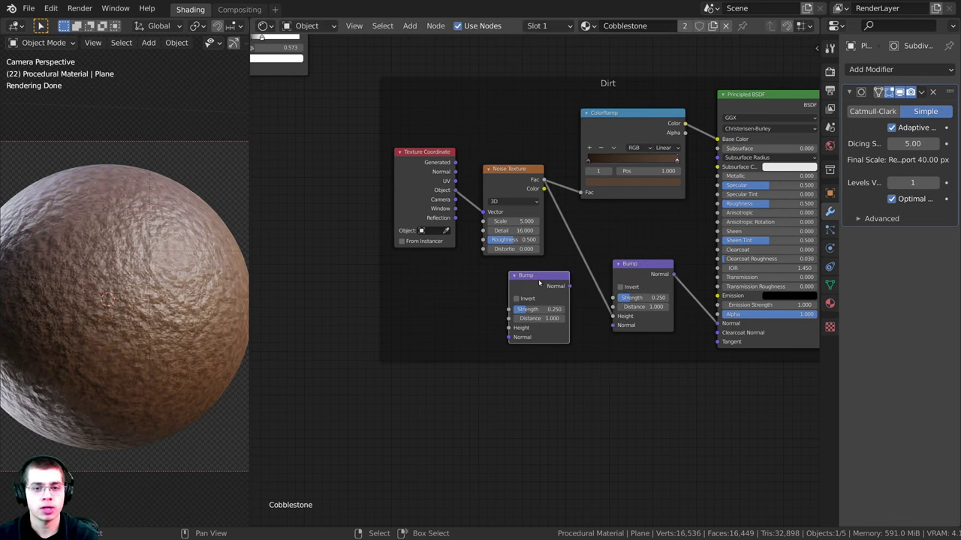
pyautogui.scroll(-2, 479, 256)
pyautogui.click(367, 105)
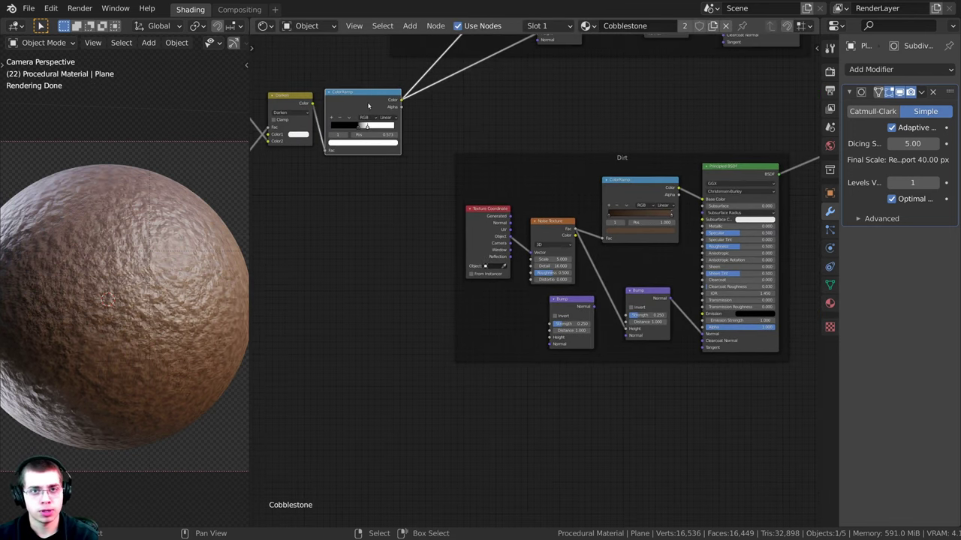
pyautogui.scroll(2, 391, 95)
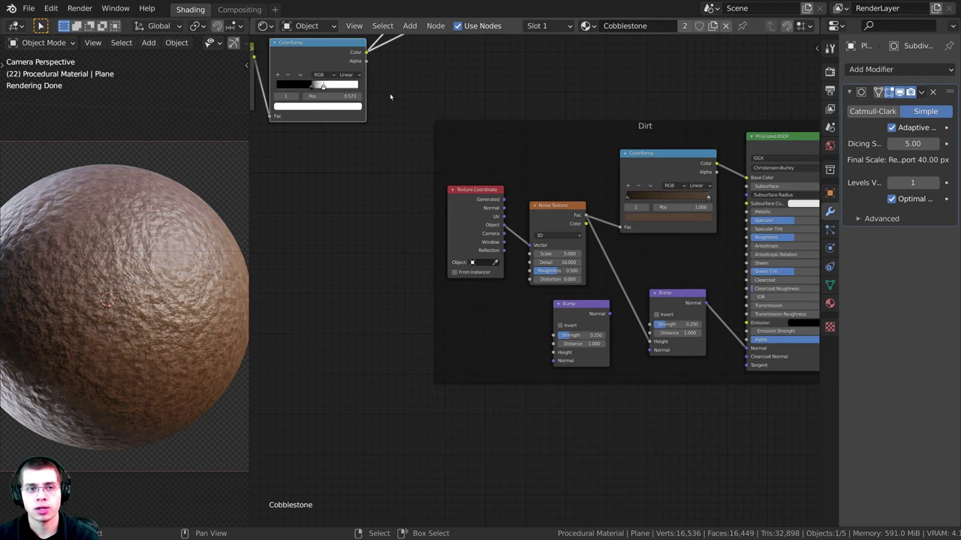
pyautogui.moveTo(382, 70); pyautogui.dragTo(553, 348)
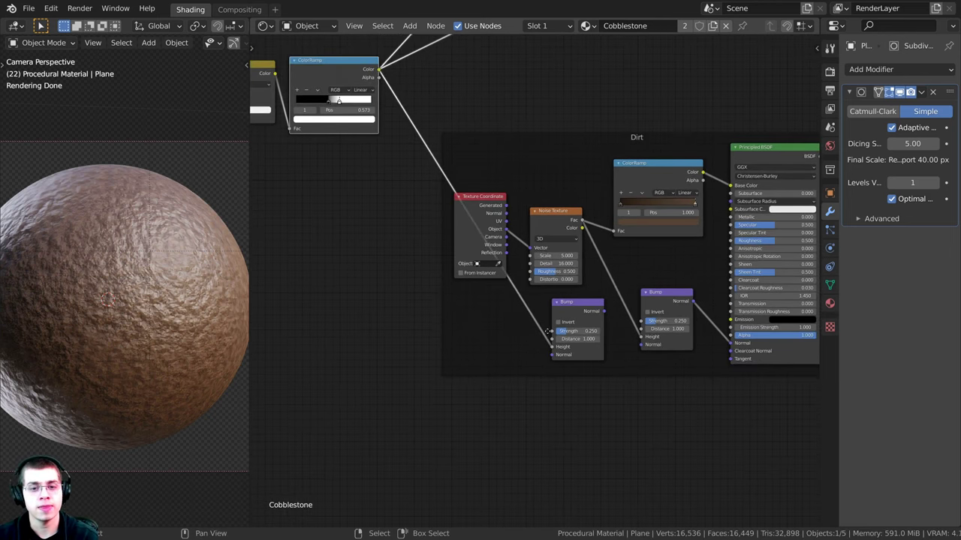
# - Set the duplicated Bump's strength to 1.000 and connect its Normal output to the original Bump's Normal input
pyautogui.scroll(2, 489, 300)
pyautogui.moveTo(489, 299); pyautogui.dragTo(538, 299)
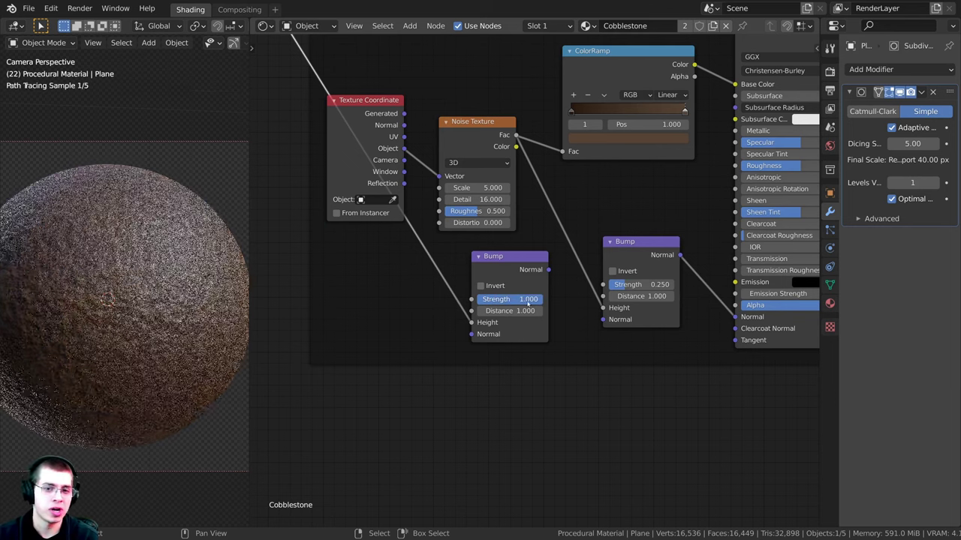
pyautogui.moveTo(513, 289); pyautogui.dragTo(507, 279, button='middle')
pyautogui.moveTo(495, 267); pyautogui.dragTo(597, 308)
# - Preview the Dirt frame's Bump output on the sphere and switch the preview back to the Dirt Principled BSDF
pyautogui.keyDown('ctrl'); pyautogui.keyDown('shift'); pyautogui.click(515, 249); pyautogui.keyUp('shift'); pyautogui.keyUp('ctrl')
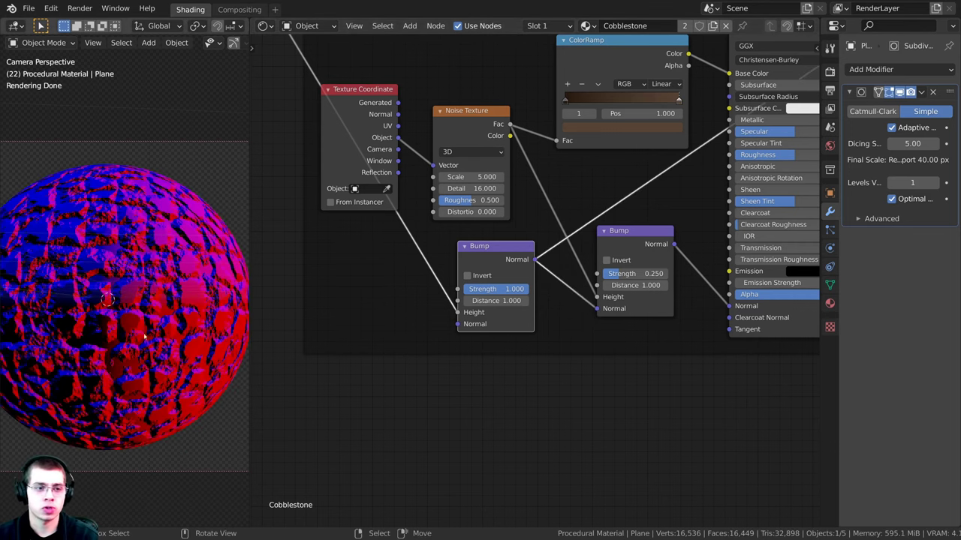
pyautogui.moveTo(639, 244); pyautogui.dragTo(591, 257, button='middle')
pyautogui.keyDown('ctrl'); pyautogui.keyDown('shift'); pyautogui.click(590, 257); pyautogui.keyUp('shift'); pyautogui.keyUp('ctrl')
pyautogui.keyDown('ctrl'); pyautogui.keyDown('shift'); pyautogui.click(443, 273); pyautogui.keyUp('shift'); pyautogui.keyUp('ctrl')
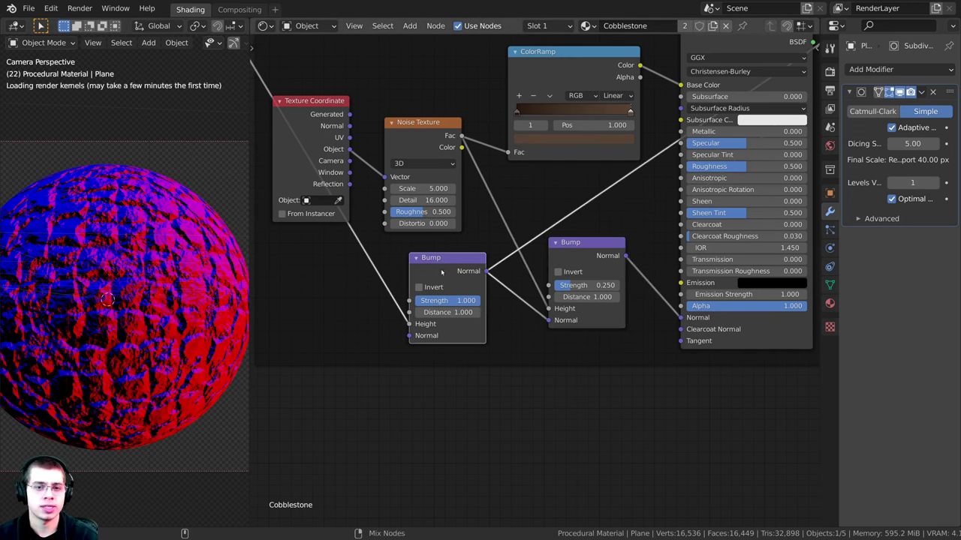
pyautogui.keyDown('ctrl'); pyautogui.keyDown('shift'); pyautogui.click(603, 262); pyautogui.keyUp('shift'); pyautogui.keyUp('ctrl')
pyautogui.scroll(-3, 555, 250)
pyautogui.moveTo(677, 85); pyautogui.dragTo(622, 133, button='middle')
pyautogui.keyDown('ctrl'); pyautogui.keyDown('shift'); pyautogui.click(631, 133); pyautogui.keyUp('shift'); pyautogui.keyUp('ctrl')
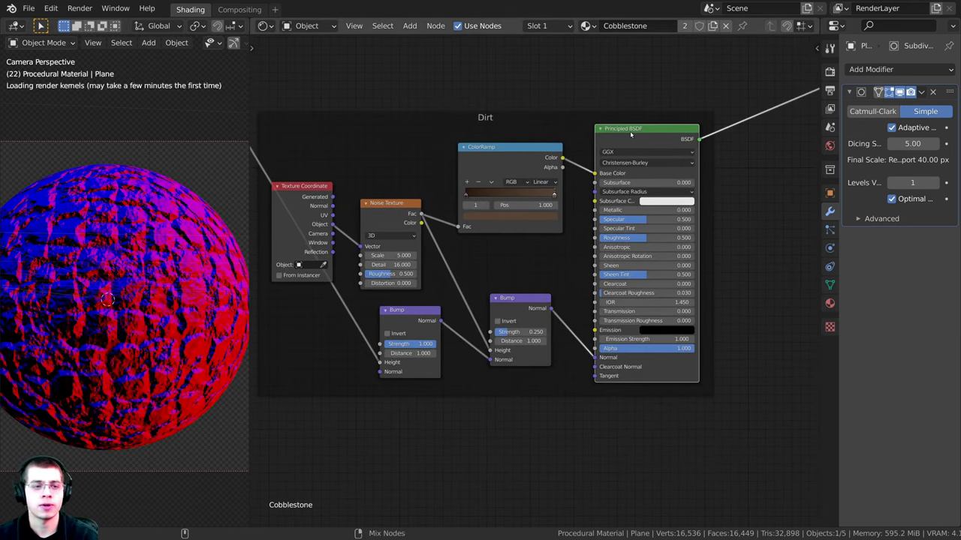
pyautogui.moveTo(667, 133); pyautogui.dragTo(681, 128)
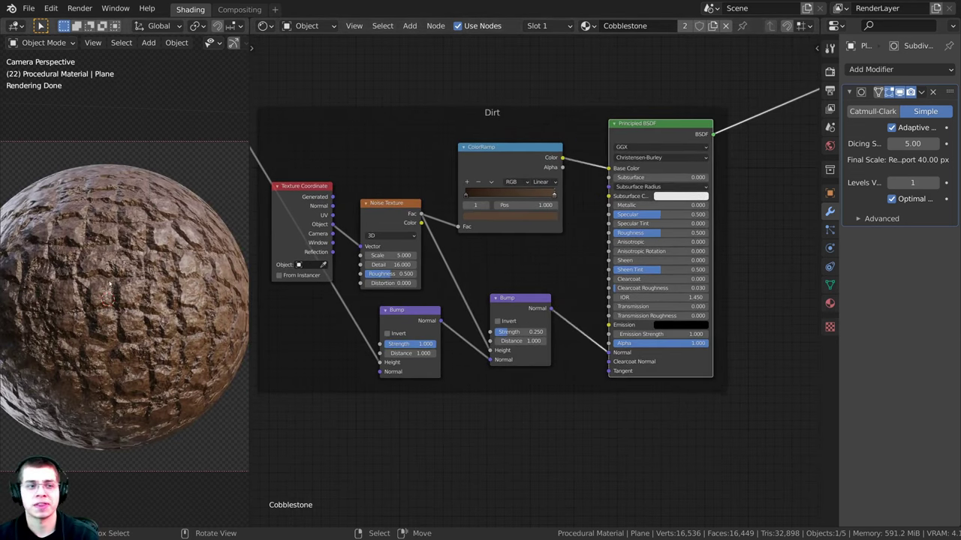
# - Examine the layered bump on the rendered dirt sphere and the Dirt frame's node connections
pyautogui.keyDown('shift'); pyautogui.moveTo(118, 306); pyautogui.dragTo(118, 303, button='middle'); pyautogui.keyUp('shift')
pyautogui.scroll(-3, 361, 266)
pyautogui.moveTo(360, 267); pyautogui.dragTo(482, 334, button='middle')
pyautogui.scroll(2, 482, 334)
pyautogui.scroll(2, 116, 343)
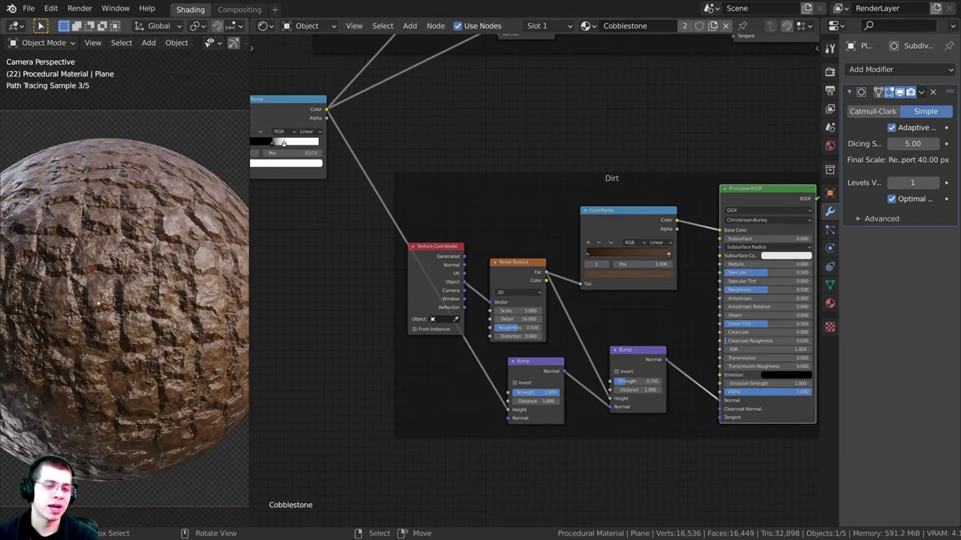
pyautogui.moveTo(512, 271); pyautogui.dragTo(512, 265)
pyautogui.moveTo(502, 311); pyautogui.dragTo(503, 317, button='middle')
pyautogui.scroll(2, 507, 300)
pyautogui.moveTo(510, 282); pyautogui.dragTo(510, 292, button='middle')
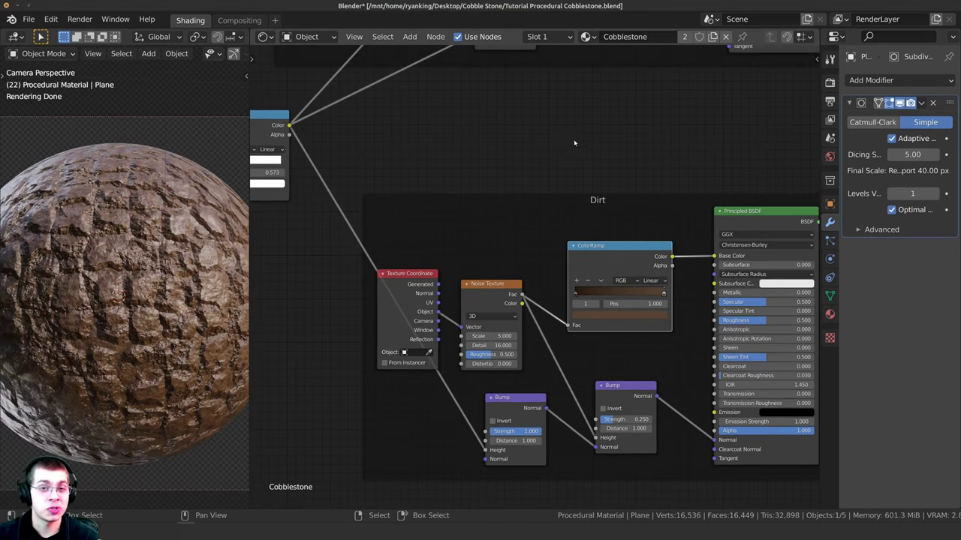
# - Add a second ColorRamp to the Dirt frame and align it above the brown ColorRamp
pyautogui.moveTo(575, 143); pyautogui.dragTo(568, 144, button='middle')
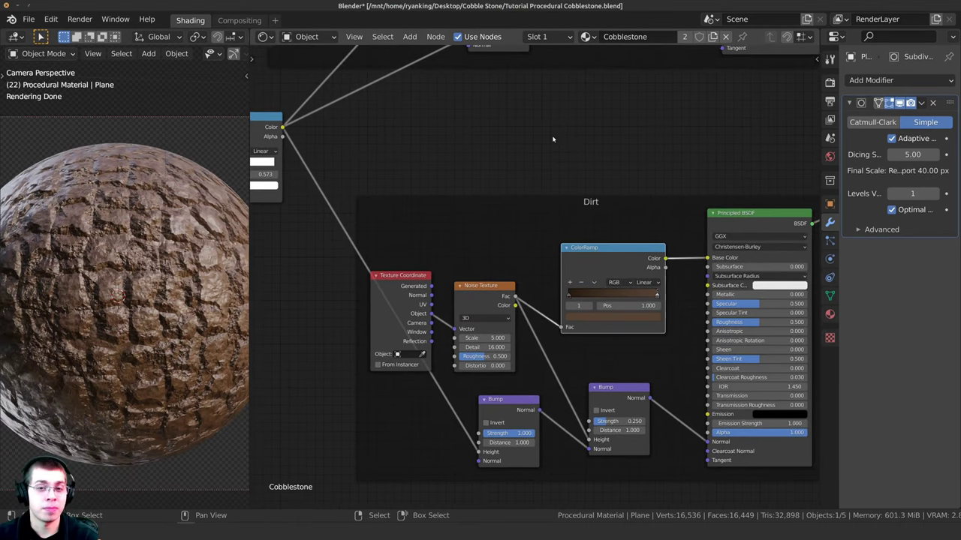
pyautogui.hotkey('shift', 'a')
pyautogui.click(538, 133)
pyautogui.write('col')
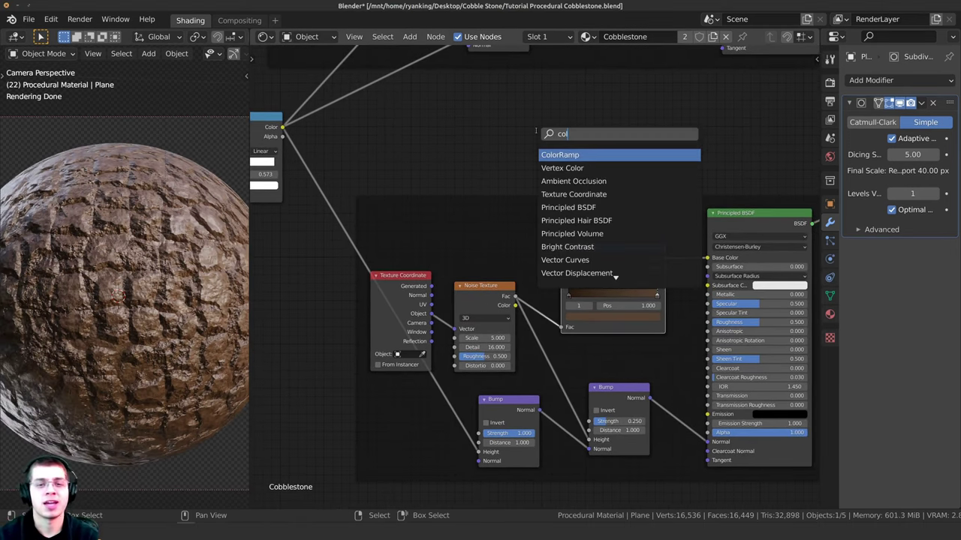
pyautogui.press('Return')
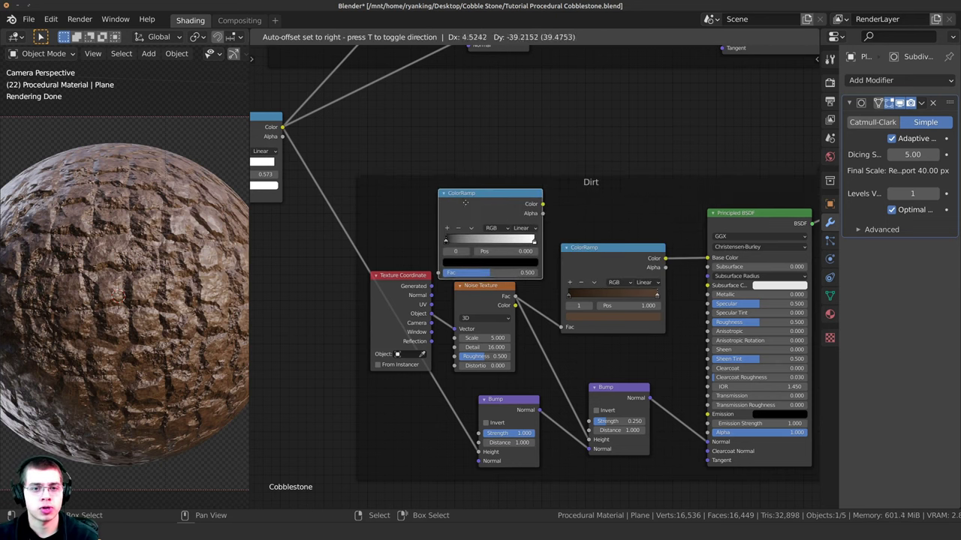
pyautogui.click(590, 150)
pyautogui.moveTo(580, 249); pyautogui.dragTo(573, 255)
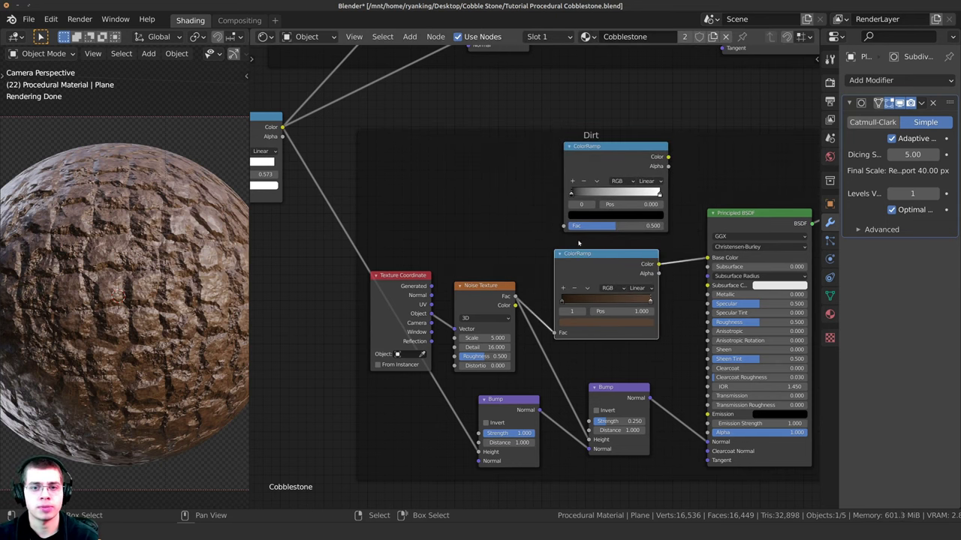
pyautogui.moveTo(583, 154); pyautogui.dragTo(569, 158)
# - Connect the Dirt Noise Texture's Fac to the new ColorRamp's Fac and preview that ramp on the sphere
pyautogui.moveTo(500, 284); pyautogui.dragTo(489, 291, button='middle')
pyautogui.moveTo(489, 291); pyautogui.dragTo(538, 238)
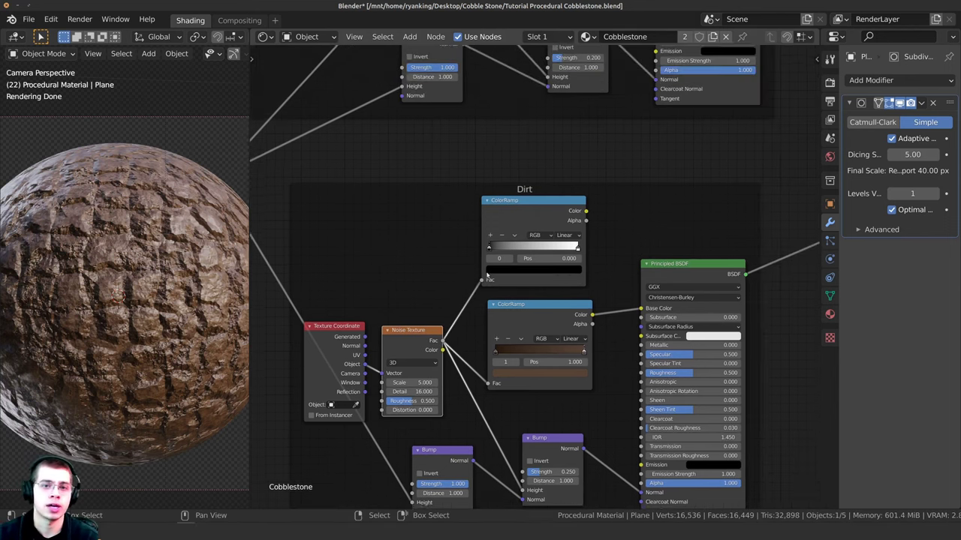
pyautogui.scroll(3, 471, 228)
pyautogui.keyDown('ctrl'); pyautogui.keyDown('shift'); pyautogui.click(537, 180); pyautogui.keyUp('shift'); pyautogui.keyUp('ctrl')
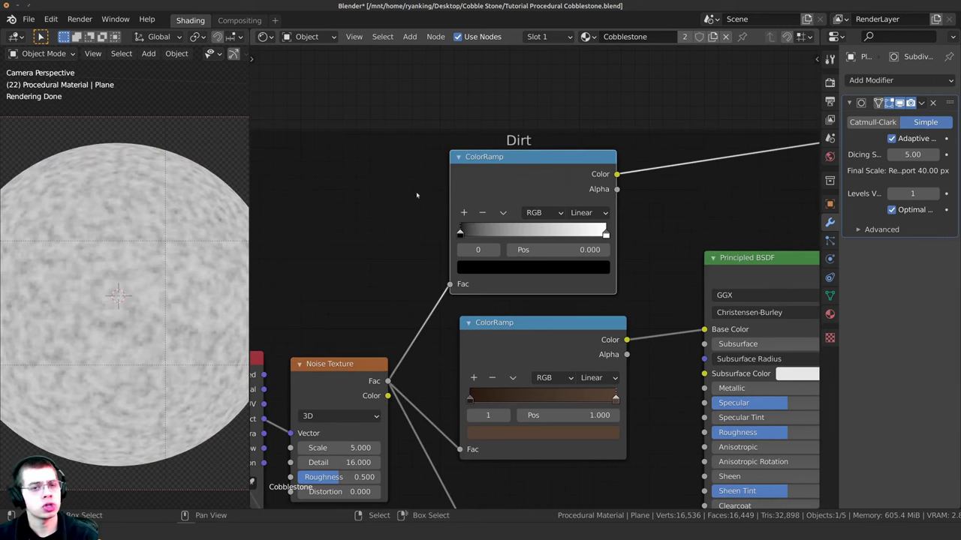
# - Move the new ColorRamp's black stop to about 0.591 and its white stop to about 0.769
pyautogui.scroll(-2, 510, 265)
pyautogui.scroll(1, 500, 232)
pyautogui.moveTo(435, 240); pyautogui.dragTo(530, 242)
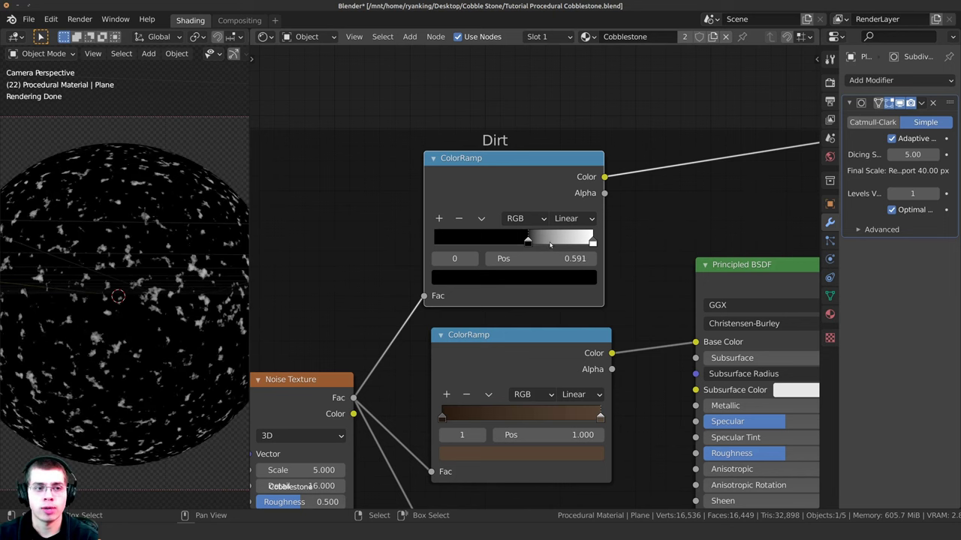
pyautogui.moveTo(590, 239); pyautogui.dragTo(557, 241)
pyautogui.scroll(2, 147, 225)
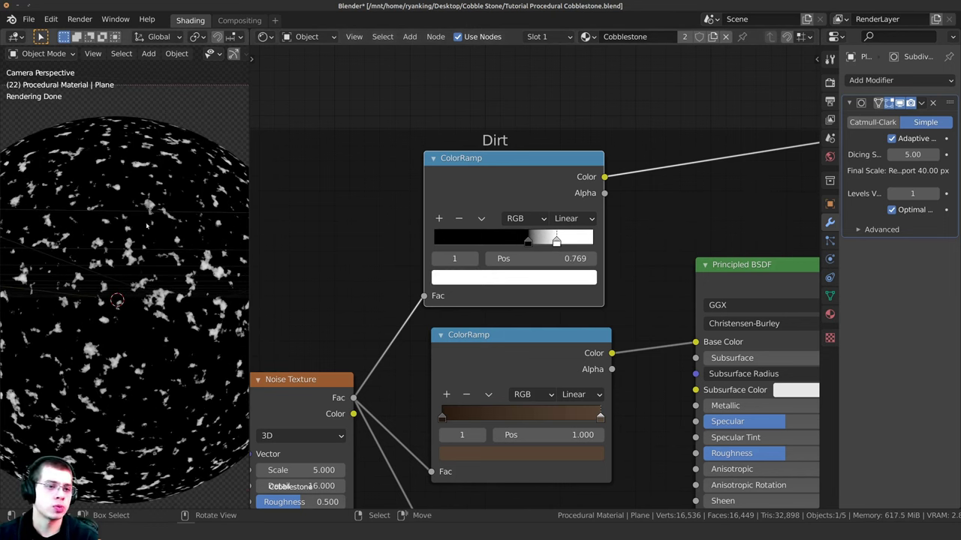
# - Insert a MixRGB node between the brown ColorRamp's Color and the Dirt Principled BSDF's Base Color
pyautogui.scroll(-2, 461, 144)
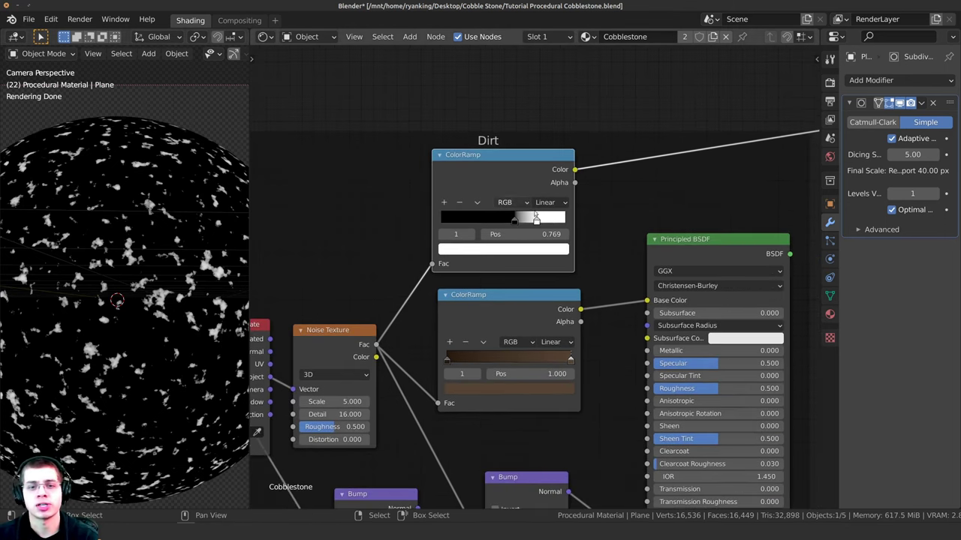
pyautogui.moveTo(502, 311); pyautogui.dragTo(437, 273, button='middle')
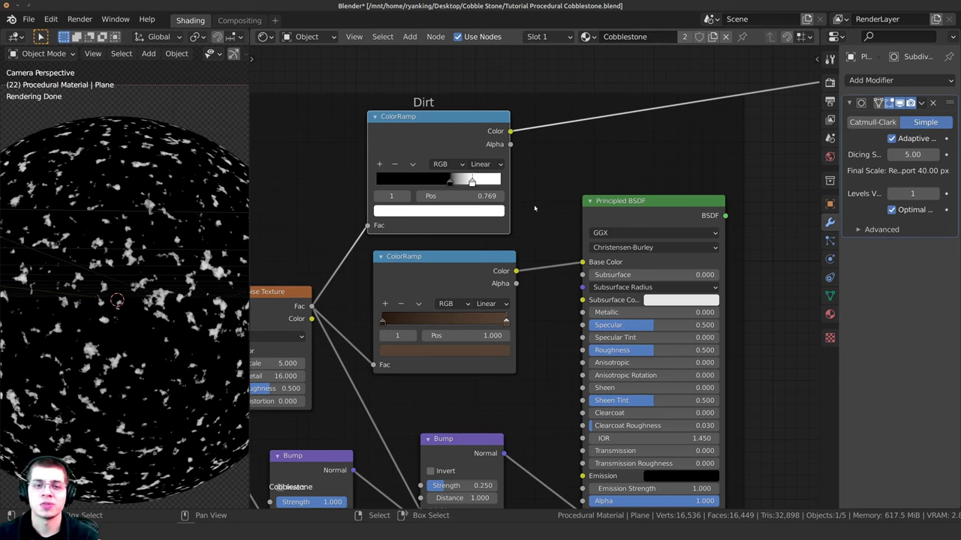
pyautogui.hotkey('shift', 'a')
pyautogui.write('mix')
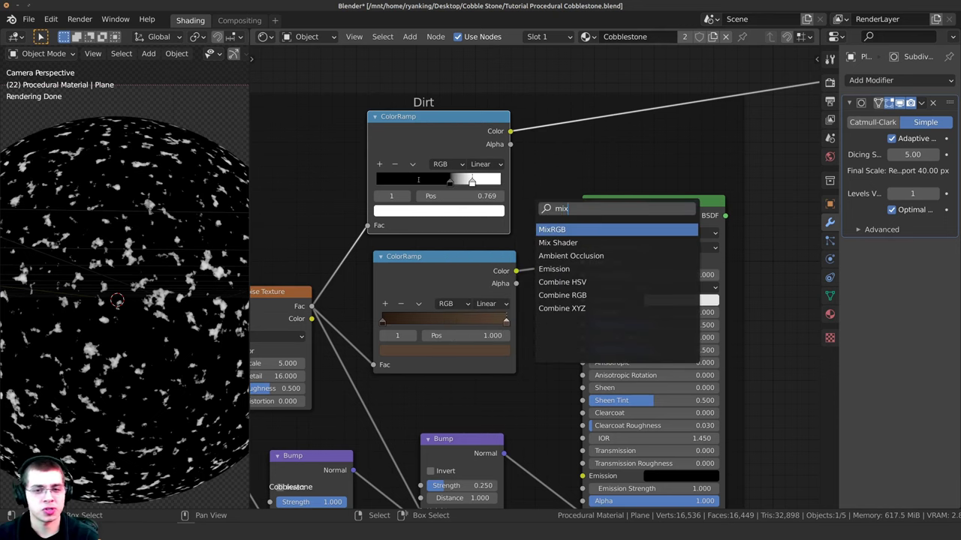
pyautogui.click(552, 231)
pyautogui.click(581, 236)
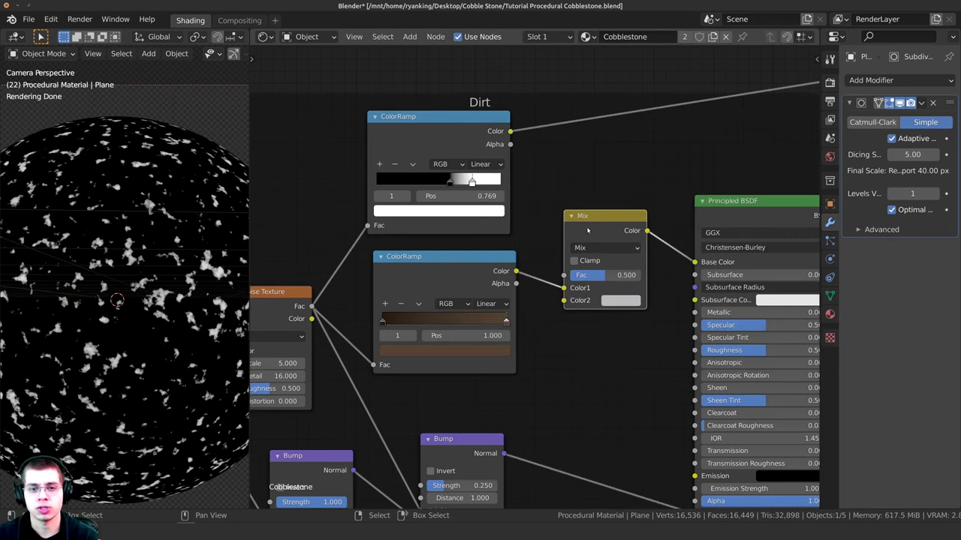
# - Connect the Dirt frame's black-and-white ColorRamp to the Mix node's Fac, align the brown ColorRamp beneath it, and preview the Mix color
pyautogui.moveTo(582, 235); pyautogui.dragTo(586, 203, button='middle')
pyautogui.moveTo(514, 99); pyautogui.dragTo(583, 239)
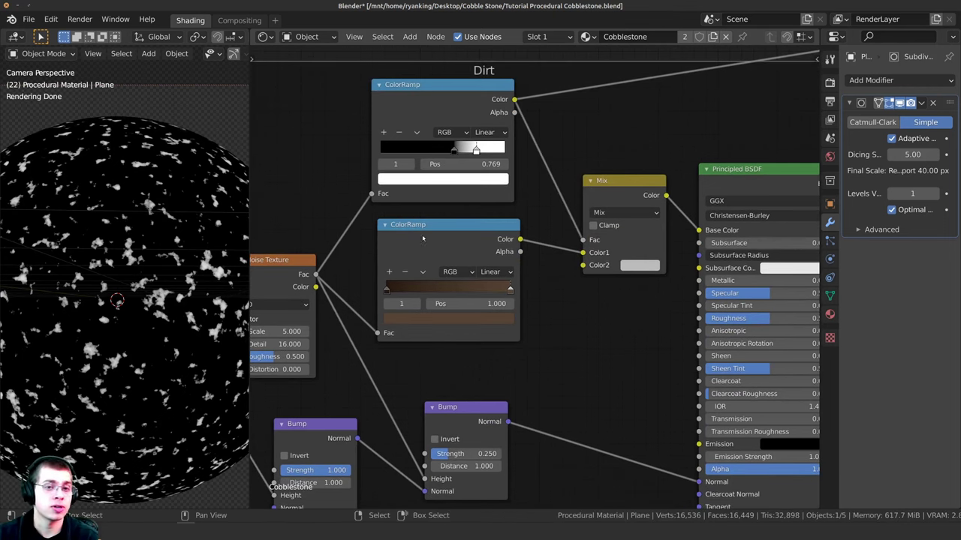
pyautogui.moveTo(415, 241)
pyautogui.mouseDown()
pyautogui.moveTo(425, 236)
pyautogui.moveTo(410, 239)
pyautogui.mouseUp()
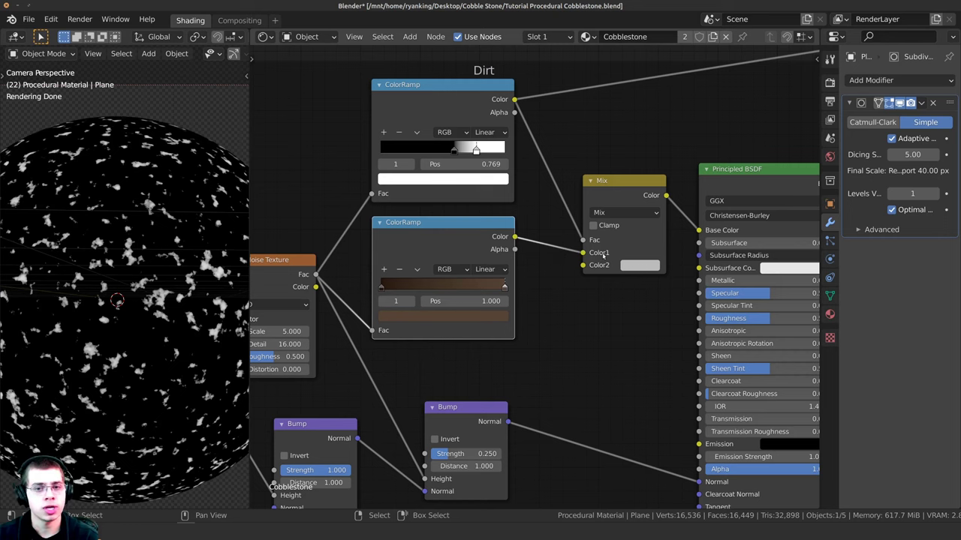
pyautogui.moveTo(617, 202); pyautogui.dragTo(583, 214, button='middle')
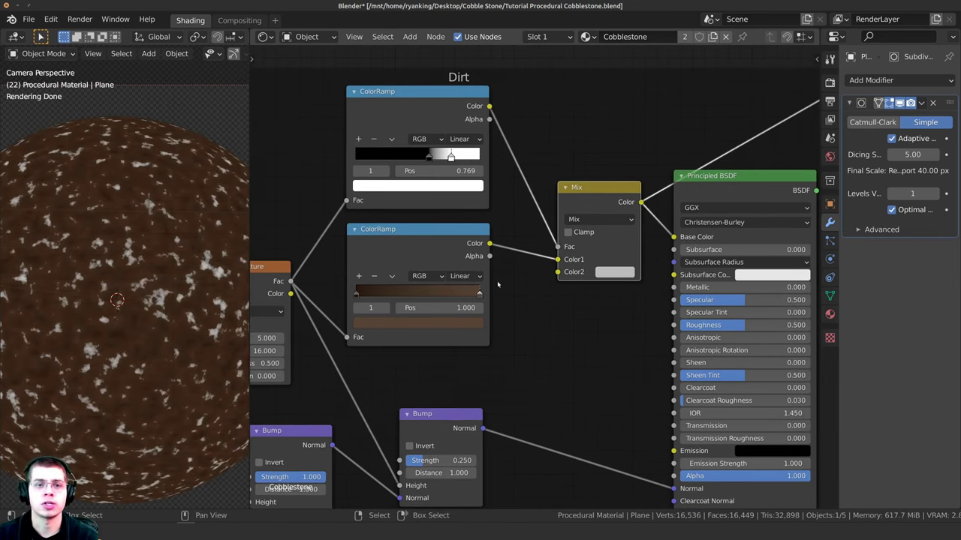
# - Set Color2 of the Dirt frame's Mix node to green with hex 476211
pyautogui.scroll(1, 541, 277)
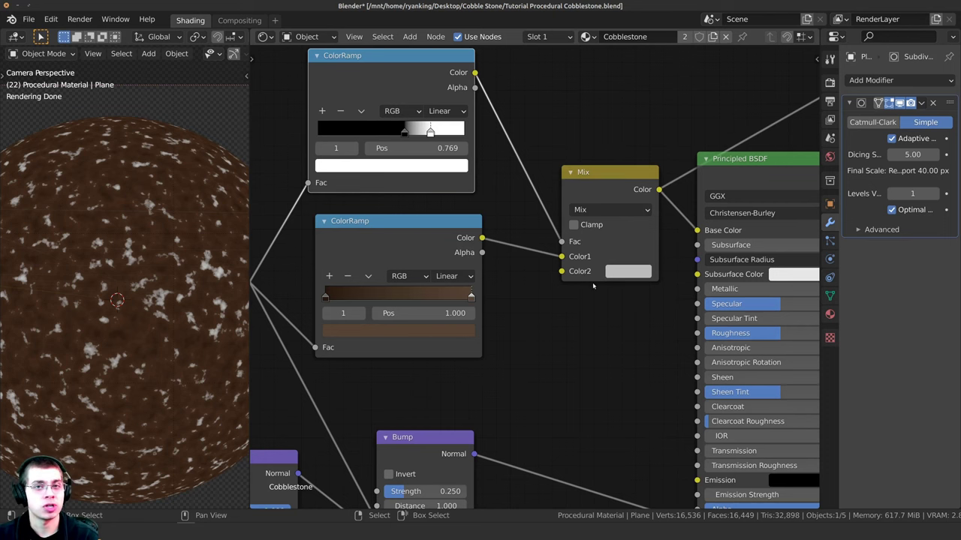
pyautogui.scroll(-1, 593, 285)
pyautogui.click(600, 293)
pyautogui.moveTo(614, 169); pyautogui.dragTo(600, 180)
pyautogui.scroll(-7, 604, 173)
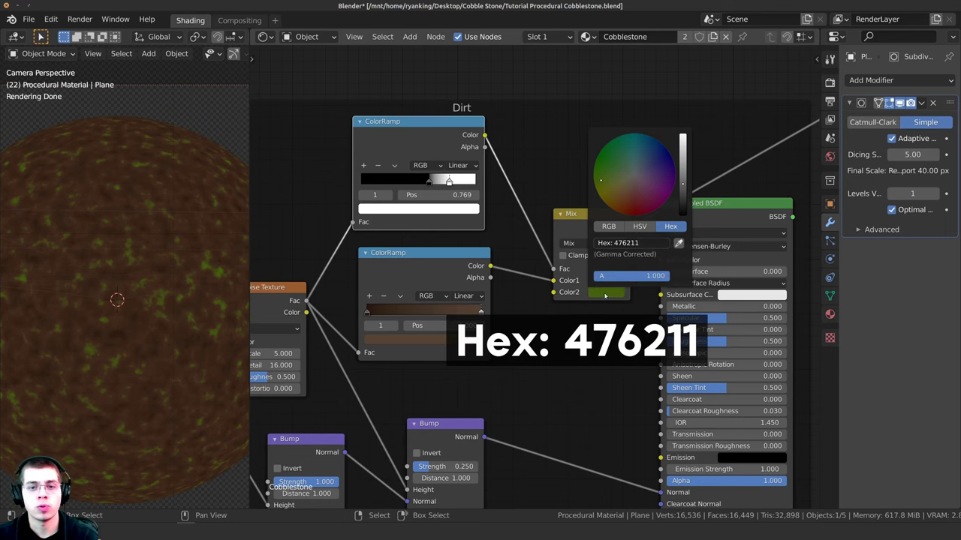
pyautogui.scroll(2, 605, 296)
pyautogui.click(547, 304)
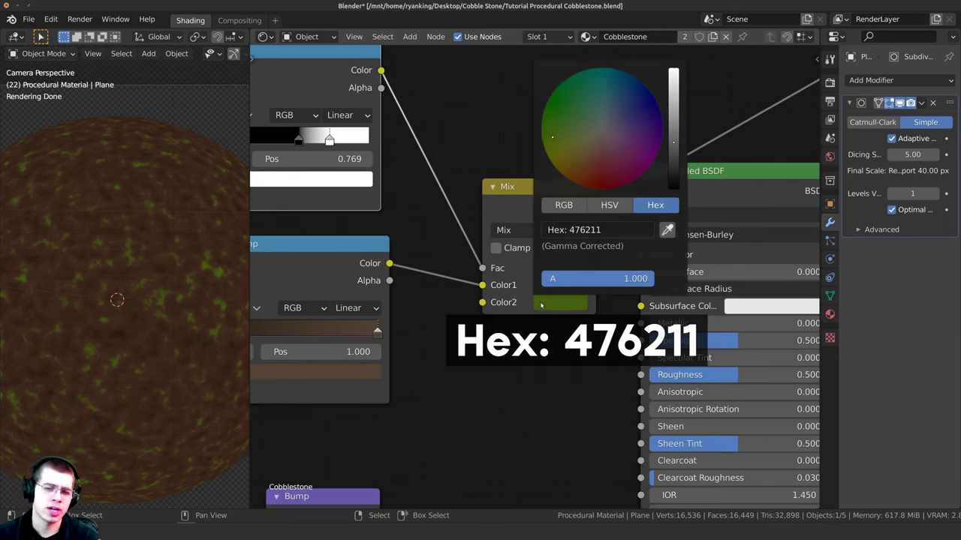
pyautogui.scroll(-3, 536, 216)
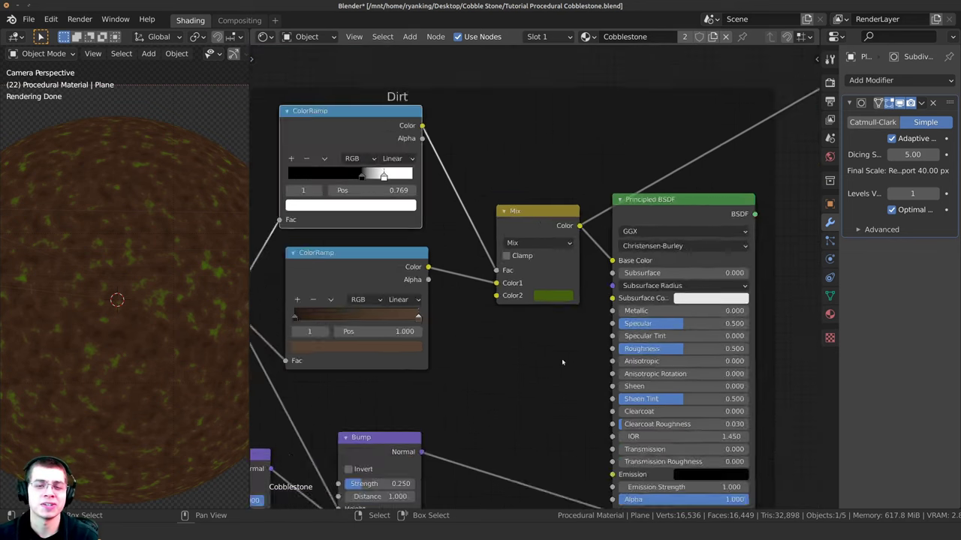
pyautogui.moveTo(475, 167); pyautogui.dragTo(499, 140, button='middle')
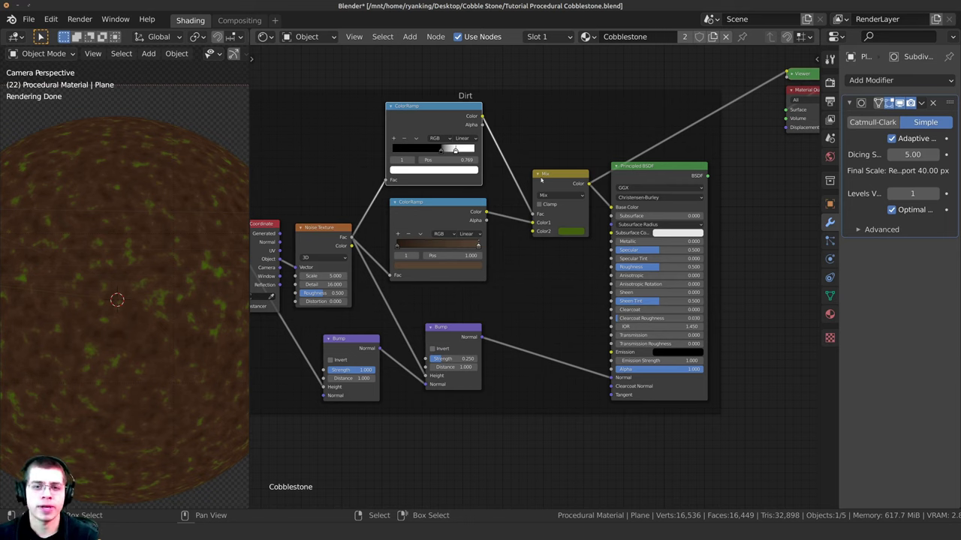
# - Duplicate the Dirt frame's 0.250-strength Bump node and insert the copy between it and the Principled BSDF's Normal
pyautogui.moveTo(446, 326); pyautogui.dragTo(455, 322)
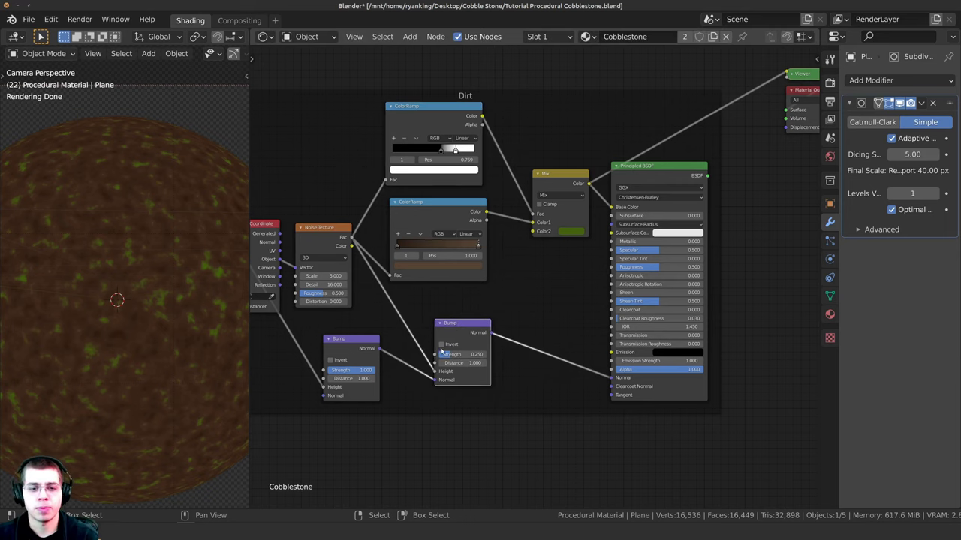
pyautogui.hotkey('shift', 'd')
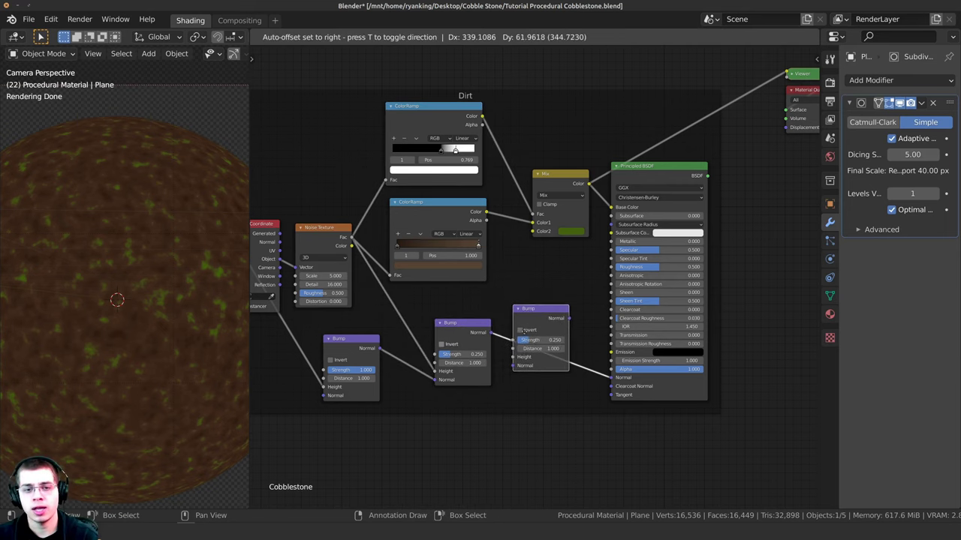
pyautogui.click(535, 341)
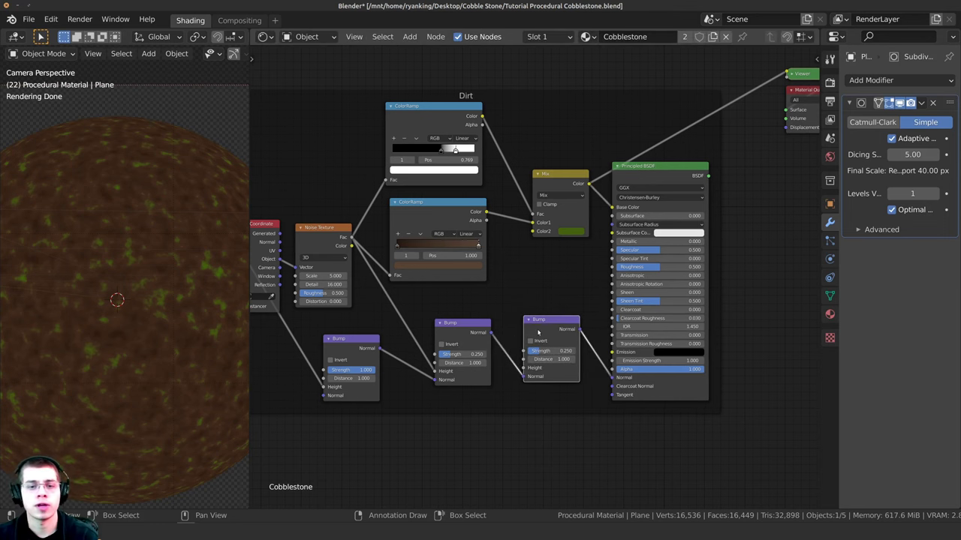
pyautogui.scroll(2, 538, 331)
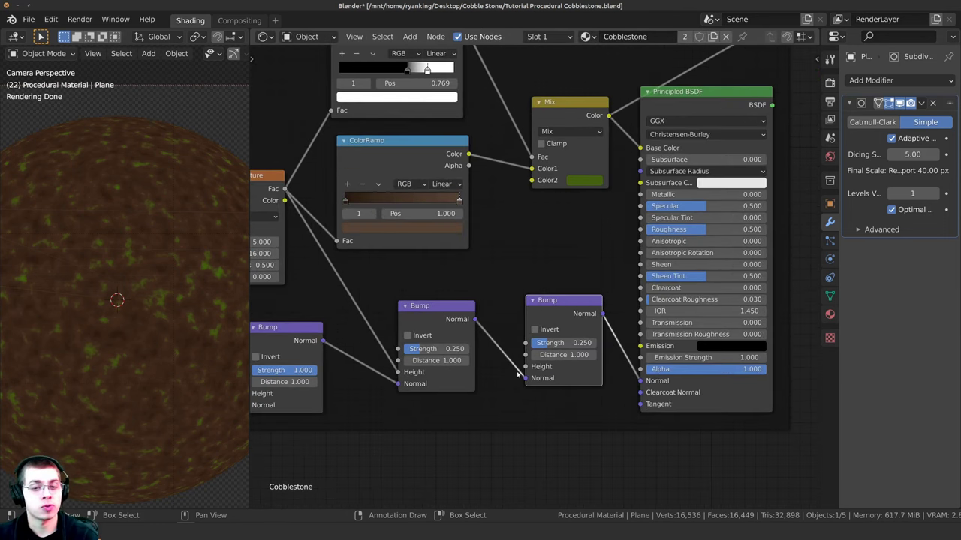
pyautogui.moveTo(526, 367); pyautogui.dragTo(526, 378)
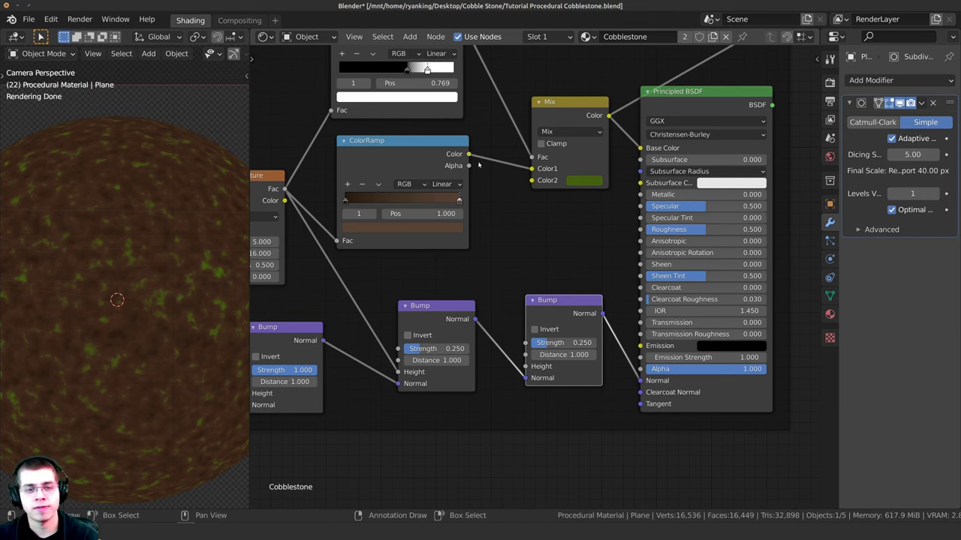
pyautogui.moveTo(548, 299); pyautogui.dragTo(553, 306)
# - Connect the Dirt frame's black-and-white ColorRamp Color to the new Bump node's Height
pyautogui.scroll(-3, 534, 279)
pyautogui.moveTo(488, 197); pyautogui.dragTo(486, 183, button='middle')
pyautogui.moveTo(454, 74); pyautogui.dragTo(532, 340)
pyautogui.scroll(1, 534, 279)
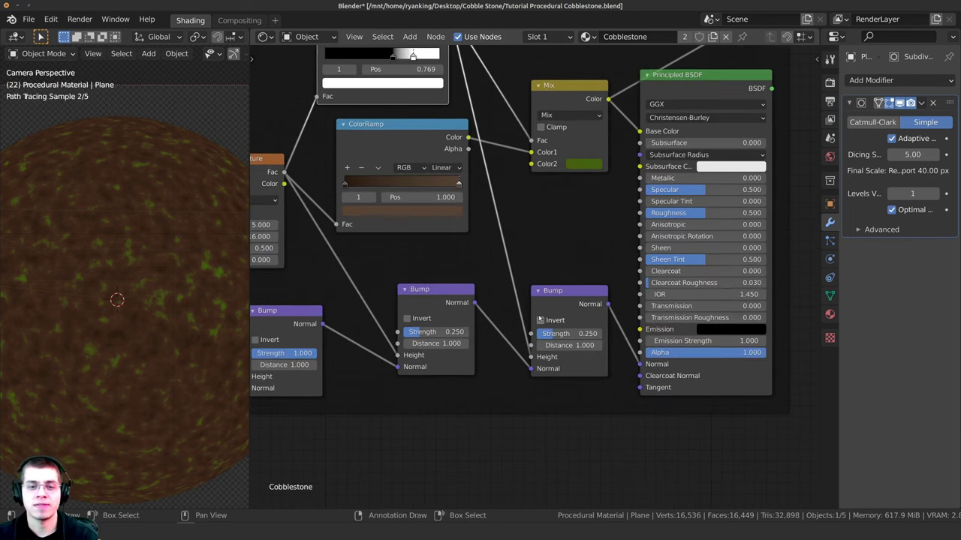
# - Preview the new Bump node's Normal on the sphere and set its Strength to 1.000
pyautogui.click(559, 300)
pyautogui.moveTo(559, 299); pyautogui.dragTo(559, 295)
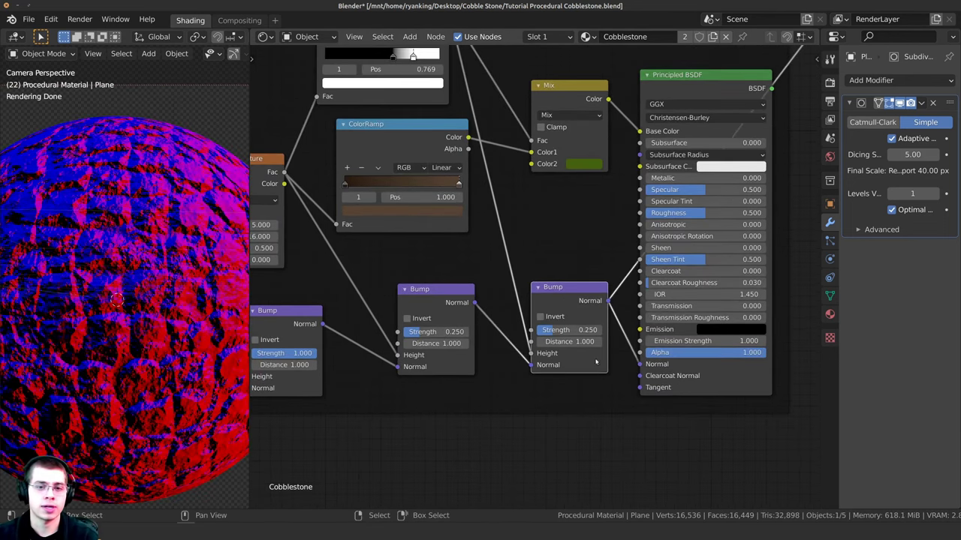
pyautogui.moveTo(550, 331); pyautogui.dragTo(606, 331)
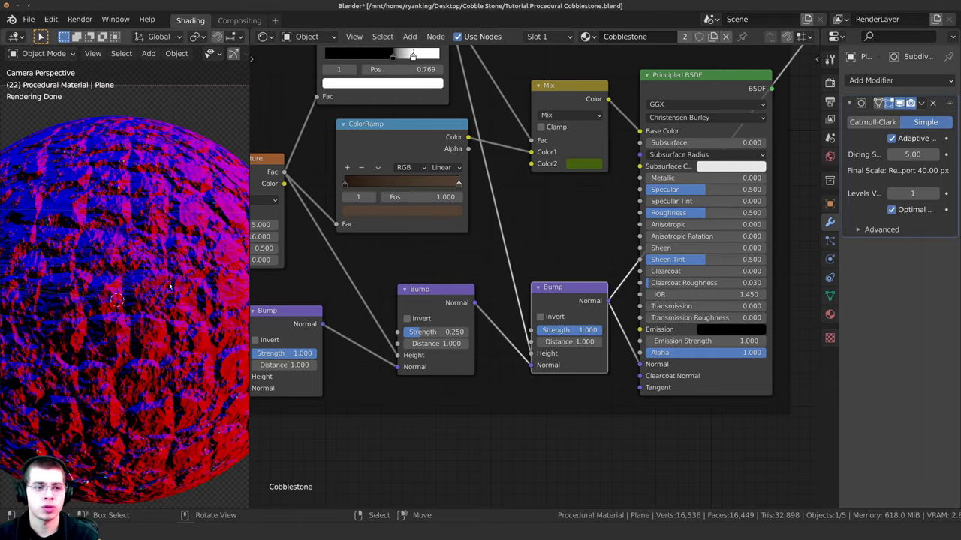
# - Preview the Dirt Principled BSDF on the sphere up close and shift the last Bump node slightly toward that shader
pyautogui.scroll(-5, 338, 383)
pyautogui.keyDown('ctrl'); pyautogui.keyDown('shift'); pyautogui.click(583, 180); pyautogui.keyUp('shift'); pyautogui.keyUp('ctrl')
pyautogui.moveTo(583, 180); pyautogui.dragTo(592, 168)
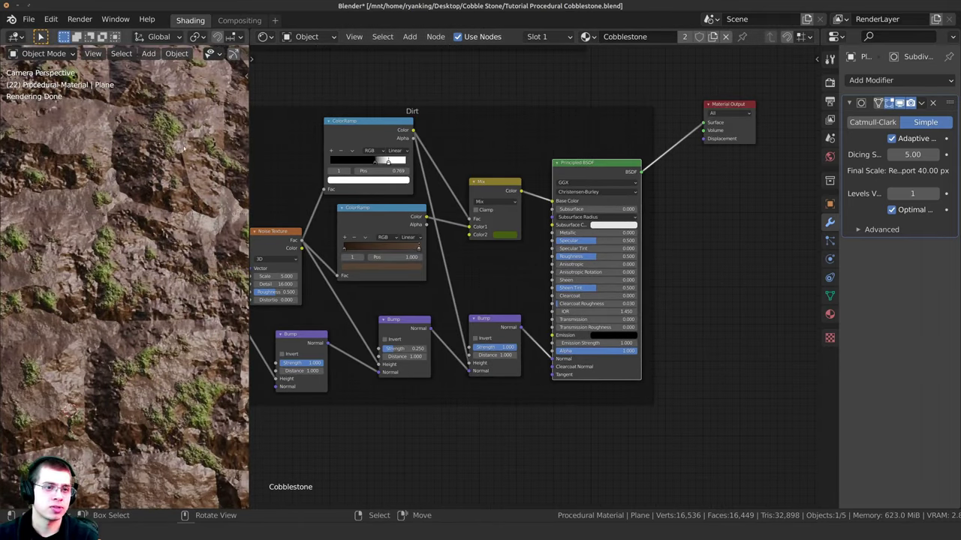
pyautogui.scroll(3, 120, 286)
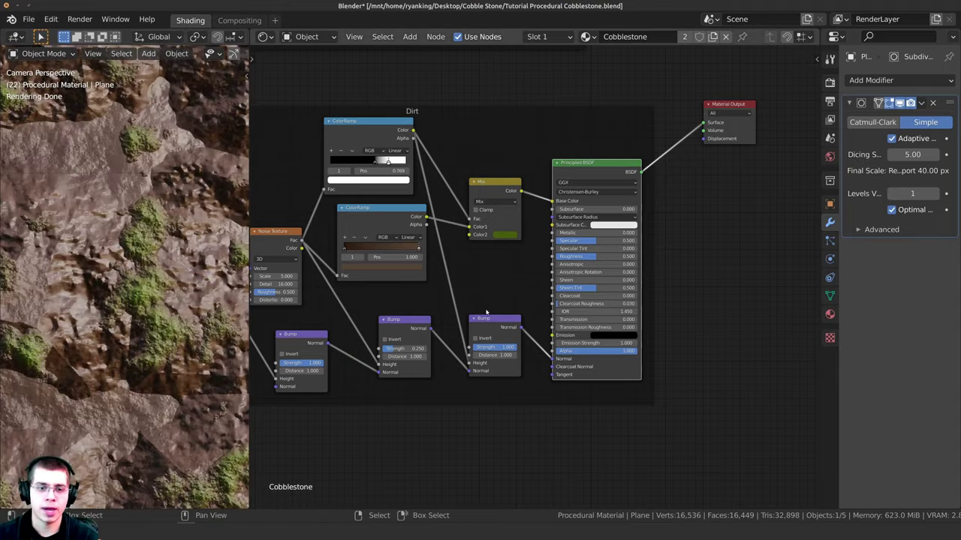
pyautogui.moveTo(484, 321); pyautogui.dragTo(490, 320)
pyautogui.scroll(-2, 90, 261)
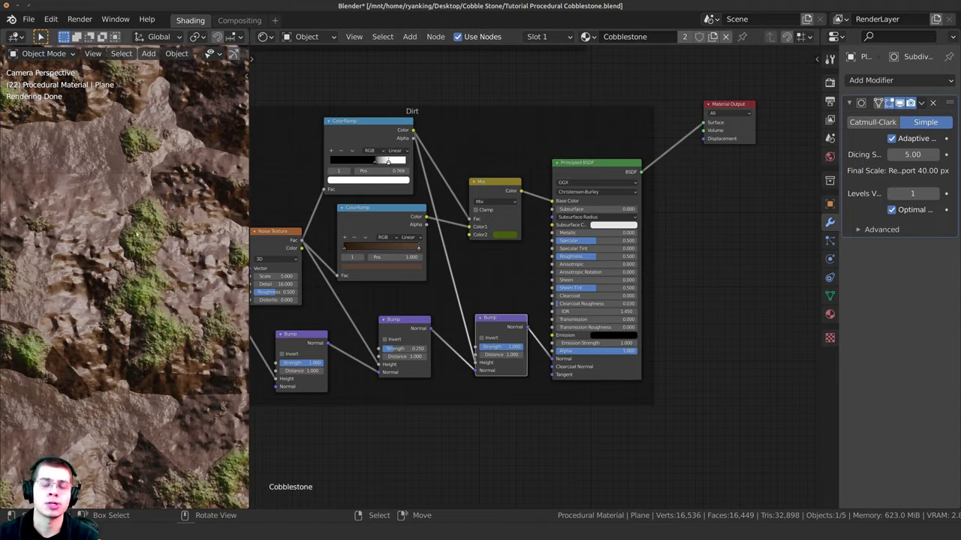
# - Compare the Stone and Dirt Principled BSDFs by previewing each in turn on the whole sphere
pyautogui.scroll(-3, 139, 235)
pyautogui.press('Home')
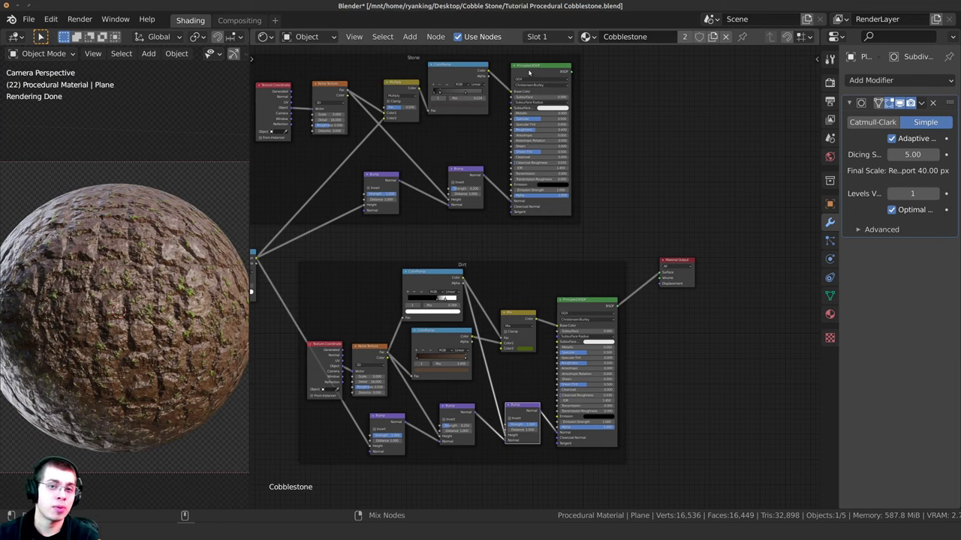
pyautogui.keyDown('ctrl'); pyautogui.keyDown('shift'); pyautogui.click(529, 70); pyautogui.keyUp('shift'); pyautogui.keyUp('ctrl')
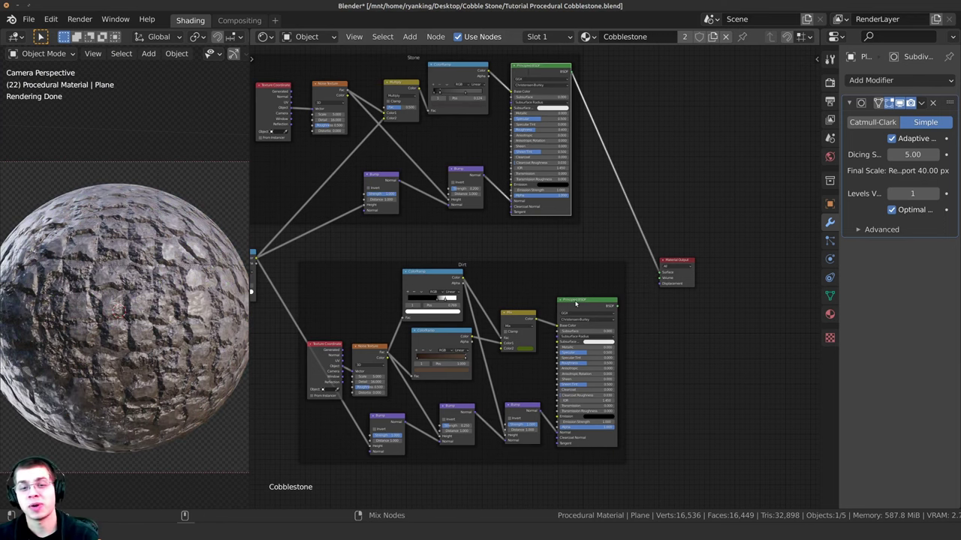
pyautogui.keyDown('ctrl'); pyautogui.keyDown('shift'); pyautogui.click(575, 303); pyautogui.keyUp('shift'); pyautogui.keyUp('ctrl')
# - Insert a Mix Shader between the Dirt Principled BSDF and the Material Output, spacing both nodes away from the frames
pyautogui.scroll(2, 508, 260)
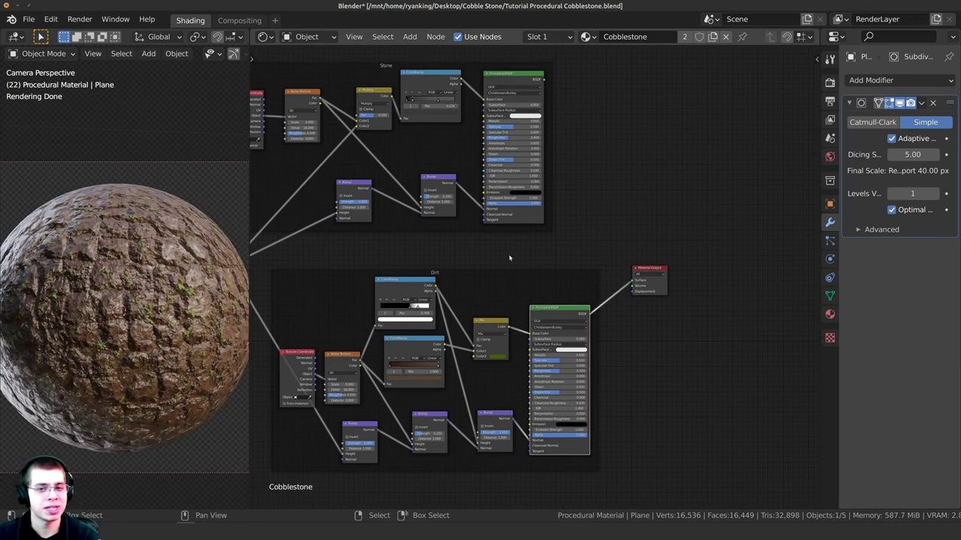
pyautogui.hotkey('shift', 'a')
pyautogui.write('mix')
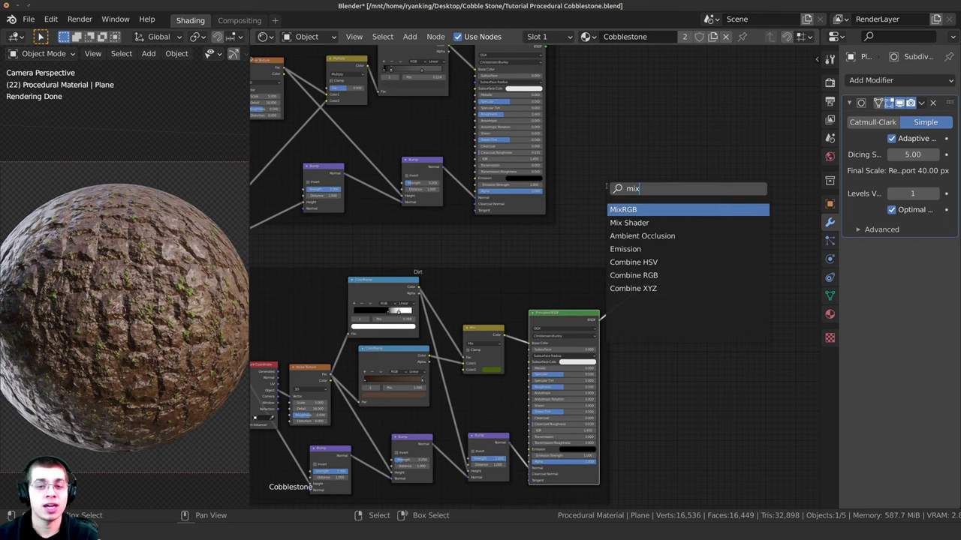
pyautogui.press('Down')
pyautogui.press('Return')
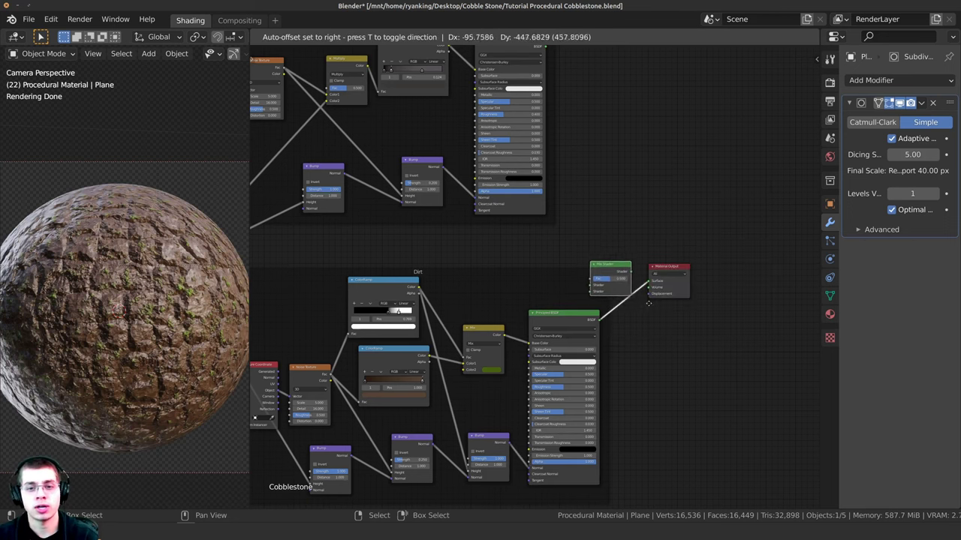
pyautogui.click(608, 279)
pyautogui.moveTo(699, 270); pyautogui.dragTo(716, 244)
pyautogui.moveTo(654, 274); pyautogui.dragTo(669, 257)
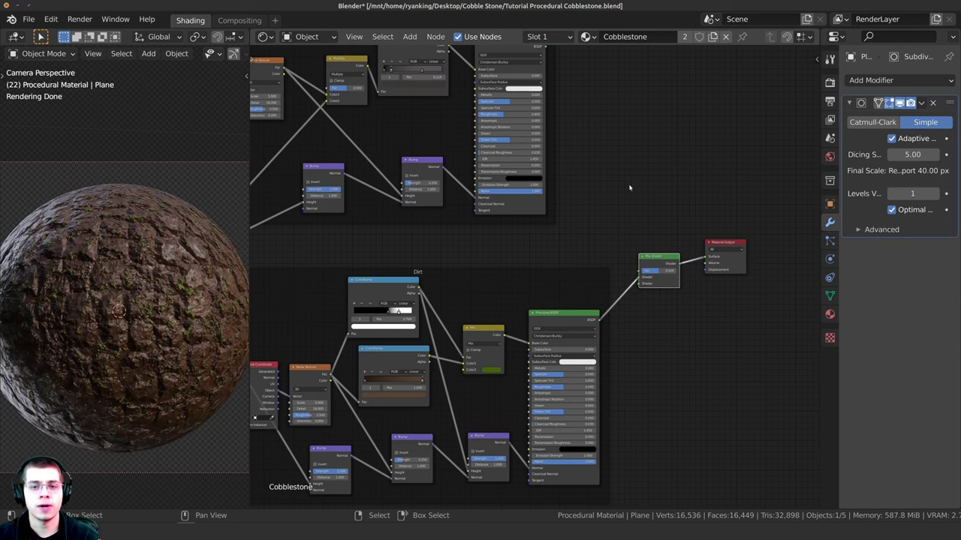
# - Connect the Stone Principled BSDF to the Mix Shader's first Shader input, keeping the Dirt shader on the second
pyautogui.moveTo(629, 187); pyautogui.dragTo(630, 226, button='middle')
pyautogui.moveTo(547, 87); pyautogui.dragTo(640, 315)
pyautogui.moveTo(626, 292); pyautogui.dragTo(623, 250, button='middle')
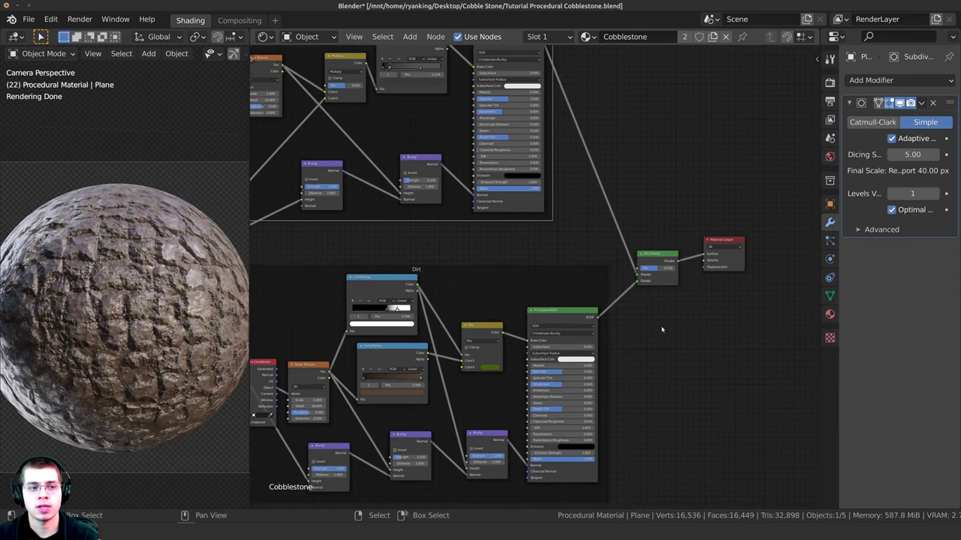
pyautogui.moveTo(573, 287); pyautogui.dragTo(506, 306, button='middle')
pyautogui.scroll(6, 506, 306)
pyautogui.scroll(3, 626, 253)
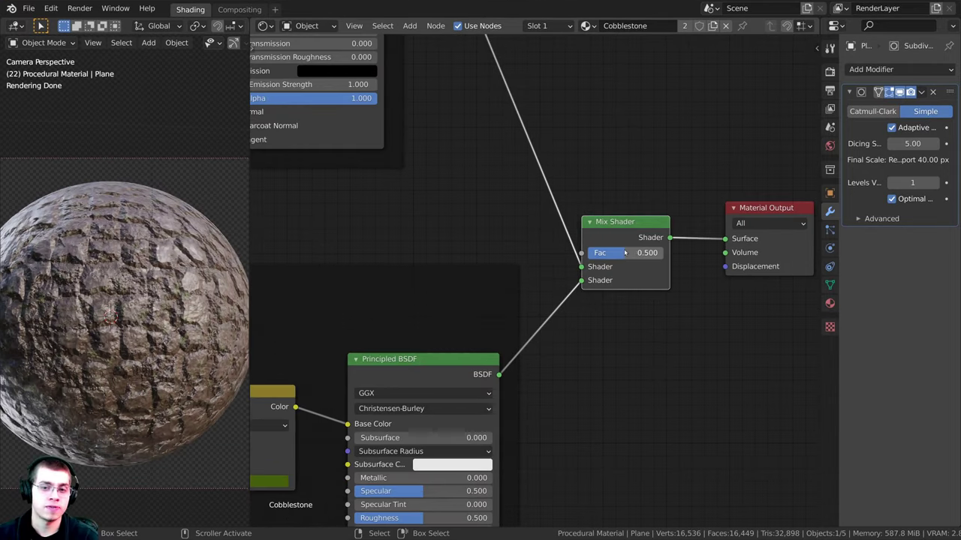
pyautogui.moveTo(626, 253)
pyautogui.mouseDown()
pyautogui.moveTo(640, 253)
pyautogui.moveTo(621, 252)
pyautogui.mouseUp()
pyautogui.rightClick(625, 253)
# - Connect the Color of the shared ColorRamp that feeds both frames to the Mix Shader's Fac
pyautogui.scroll(-4, 419, 303)
pyautogui.moveTo(257, 284); pyautogui.dragTo(359, 274, button='middle')
pyautogui.scroll(-3, 303, 265)
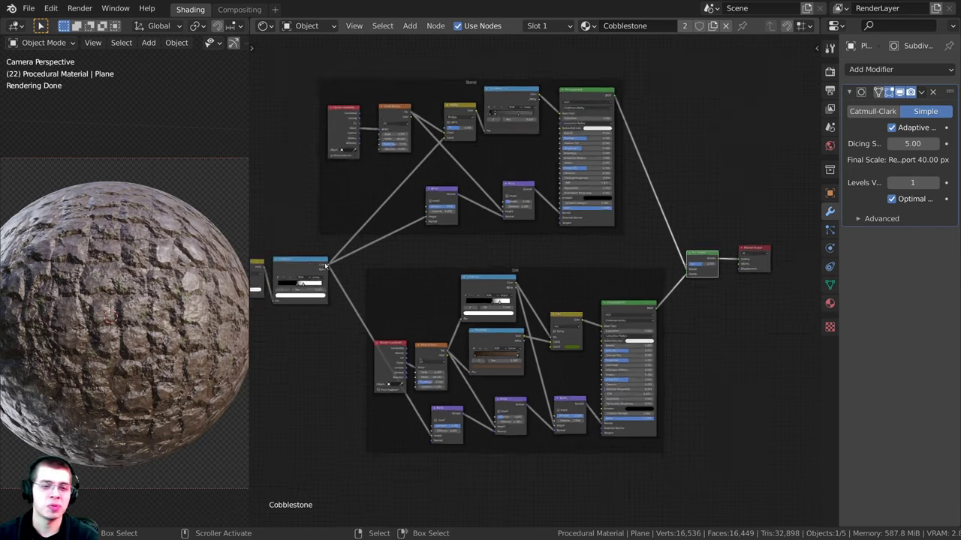
pyautogui.scroll(3, 322, 273)
pyautogui.moveTo(279, 268); pyautogui.dragTo(298, 266, button='middle')
pyautogui.scroll(1, 298, 265)
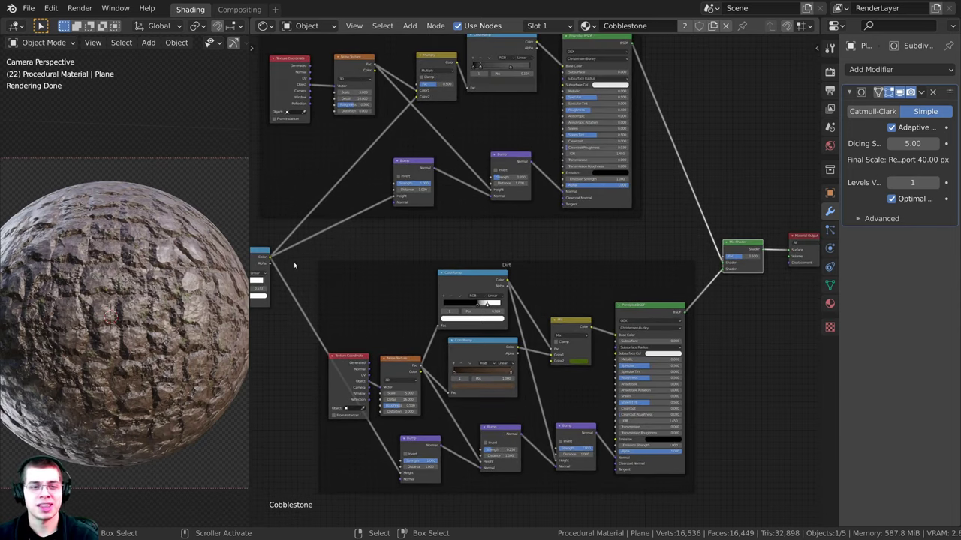
pyautogui.moveTo(272, 256); pyautogui.dragTo(723, 256)
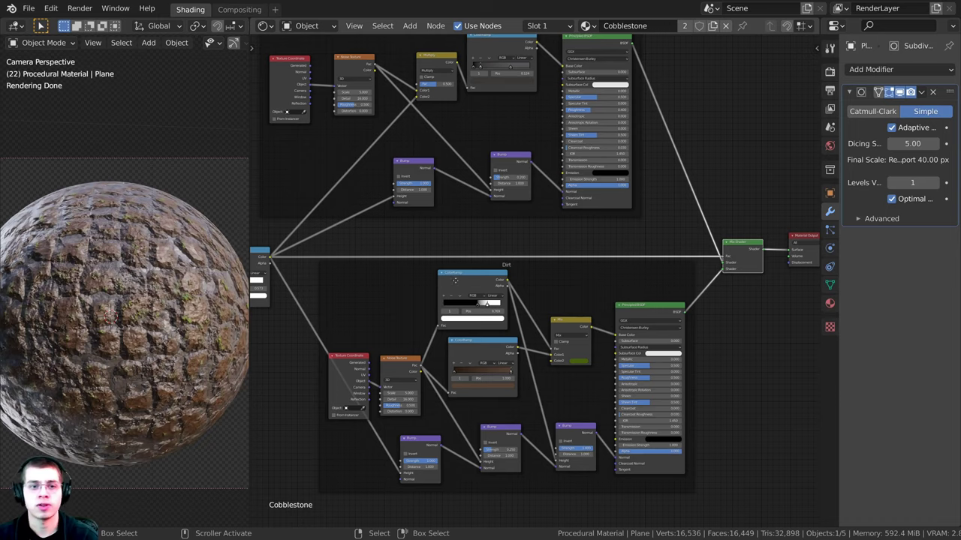
# - Swap the Mix Shader's two Shader inputs so stone covers the cobbles and dirt fills the gaps, and inspect the sphere
pyautogui.scroll(-4, 556, 242)
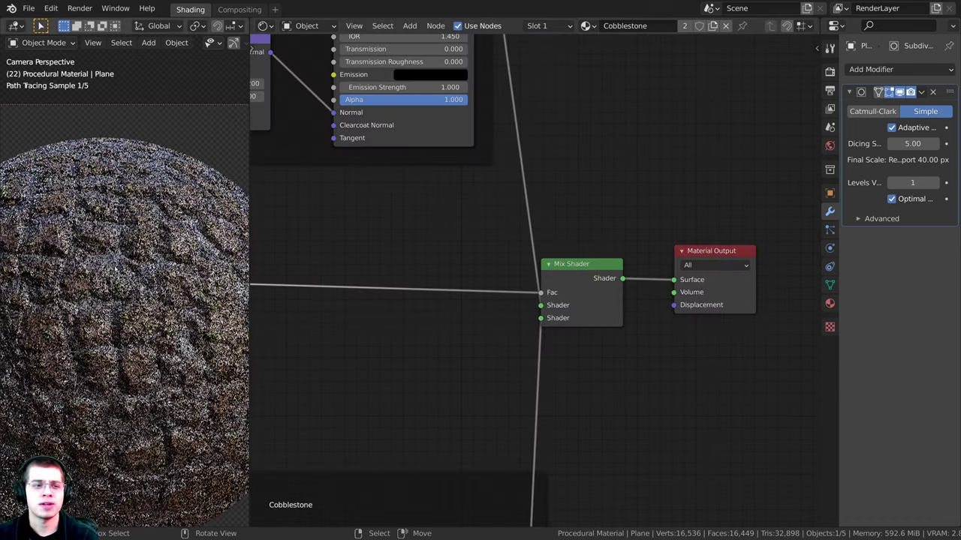
pyautogui.scroll(2, 123, 242)
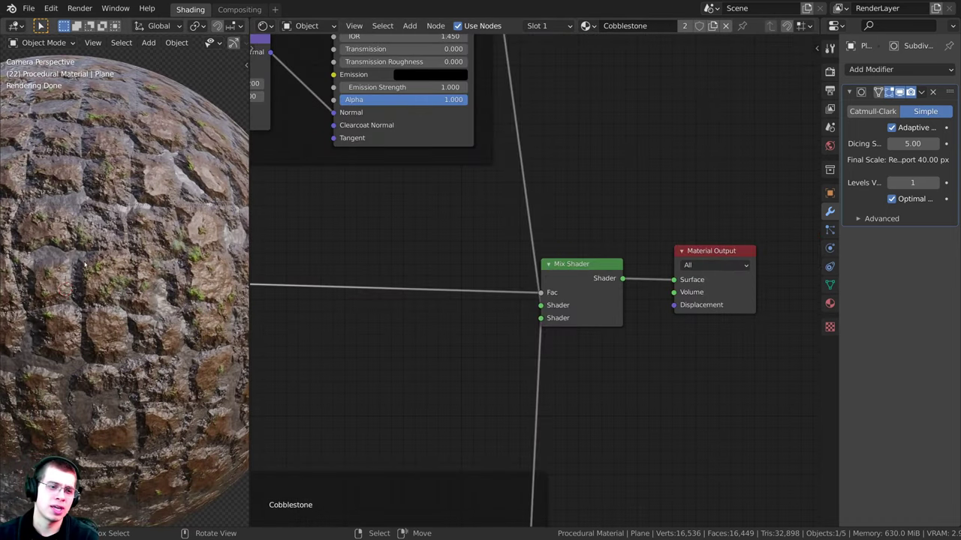
pyautogui.scroll(-3, 476, 318)
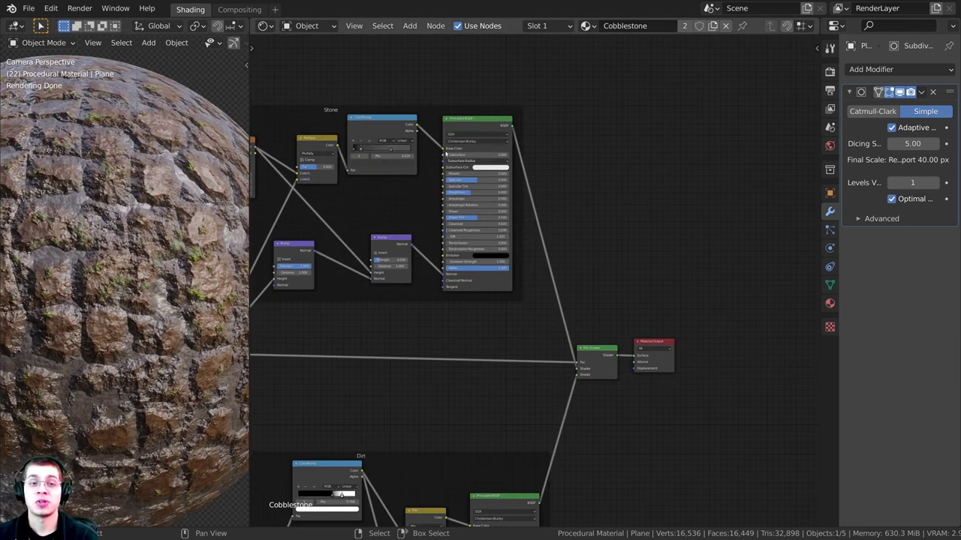
pyautogui.moveTo(552, 282); pyautogui.dragTo(517, 182, button='middle')
pyautogui.scroll(8, 532, 248)
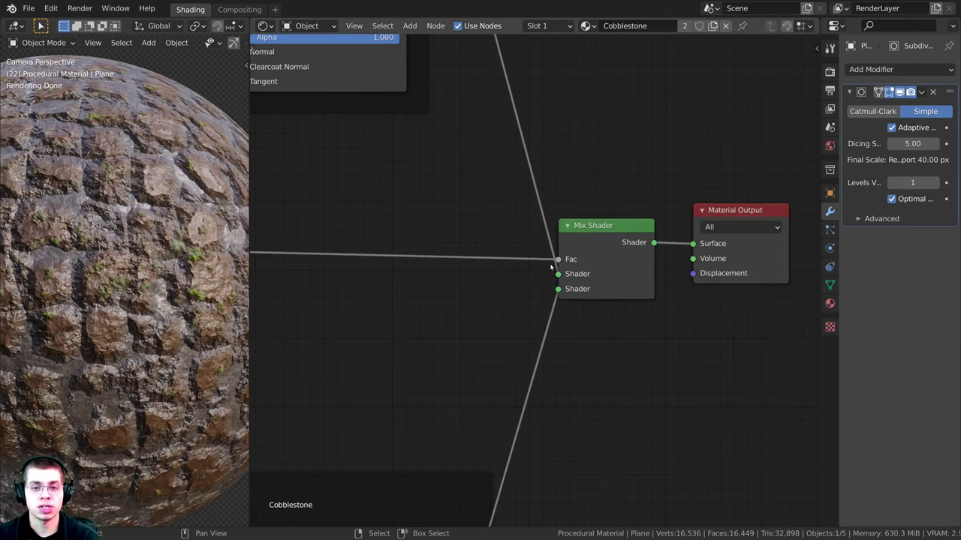
pyautogui.moveTo(553, 275); pyautogui.dragTo(552, 290)
pyautogui.scroll(-3, 552, 291)
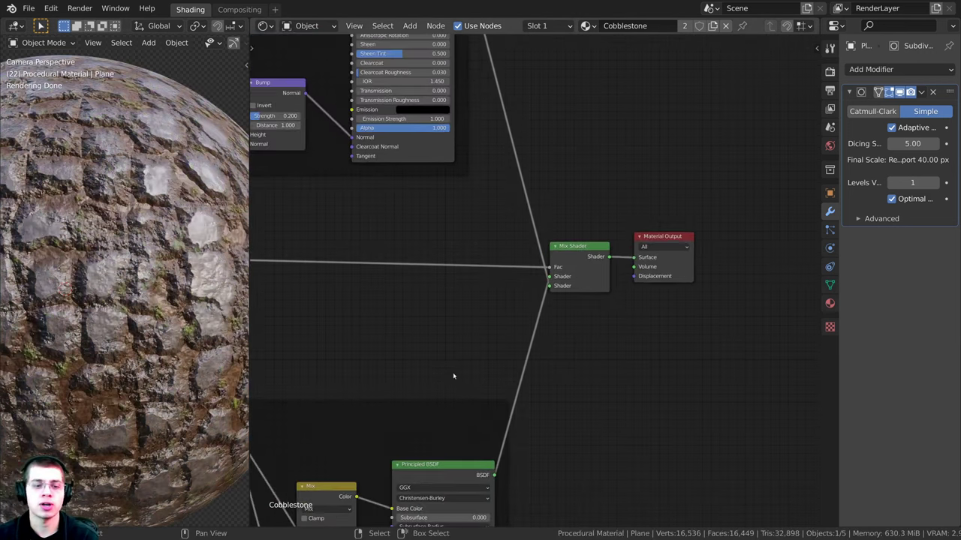
pyautogui.moveTo(453, 378); pyautogui.dragTo(463, 356, button='middle')
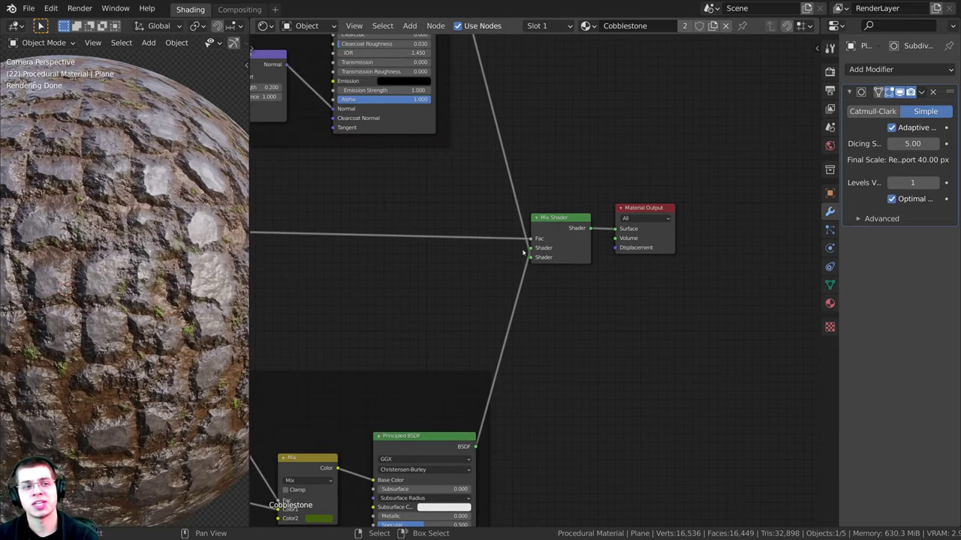
pyautogui.moveTo(104, 186); pyautogui.dragTo(107, 192, button='middle')
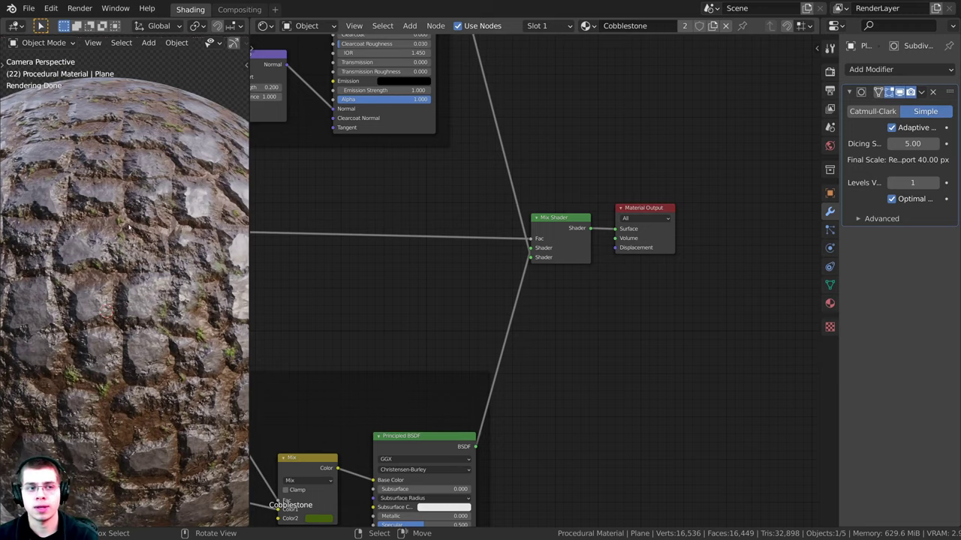
pyautogui.scroll(-3, 113, 223)
pyautogui.scroll(-2, 455, 260)
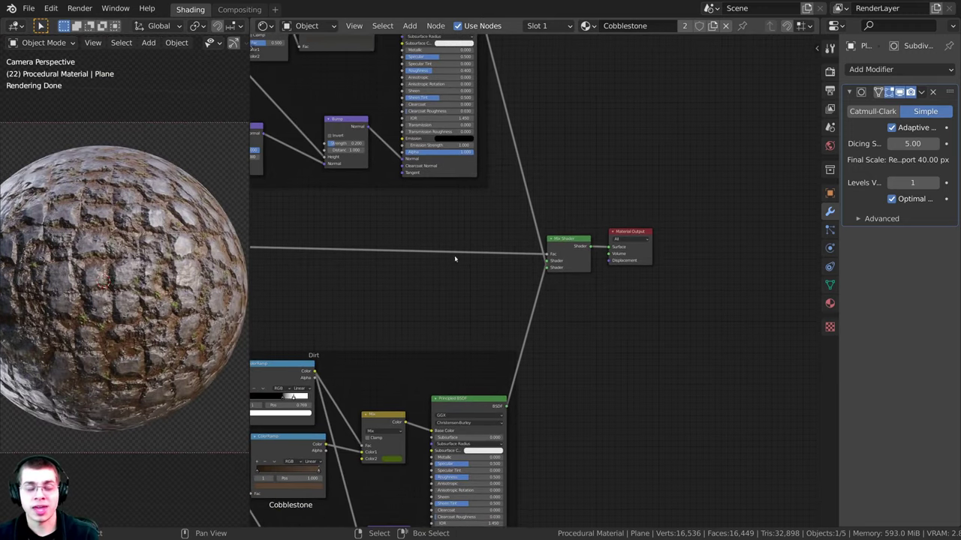
# - Add a Displacement node below the Mix Shader
pyautogui.scroll(-2, 163, 298)
pyautogui.keyDown('shift'); pyautogui.moveTo(163, 298); pyautogui.dragTo(98, 236, button='middle'); pyautogui.keyUp('shift')
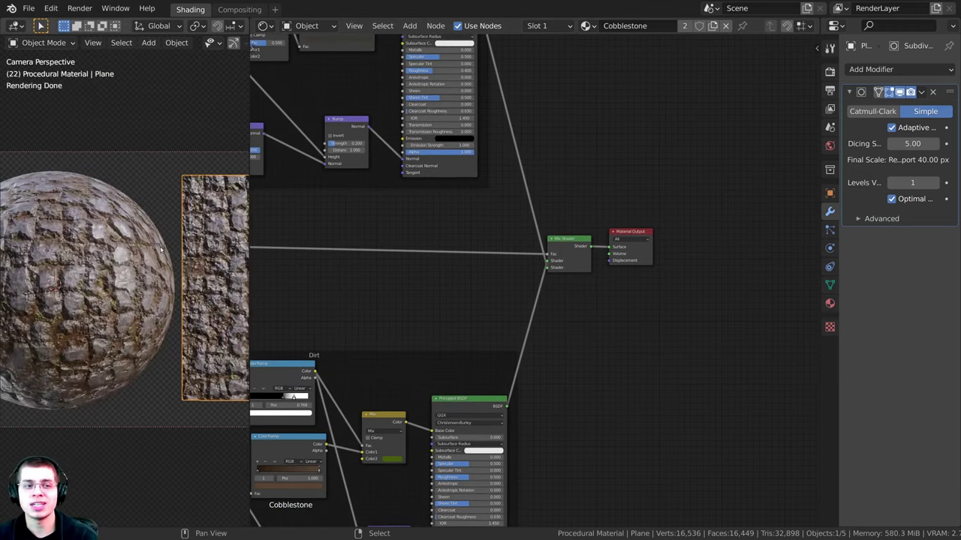
pyautogui.keyDown('shift'); pyautogui.moveTo(169, 279); pyautogui.dragTo(148, 270, button='middle'); pyautogui.keyUp('shift')
pyautogui.scroll(3, 601, 299)
pyautogui.moveTo(601, 298); pyautogui.dragTo(590, 261, button='middle')
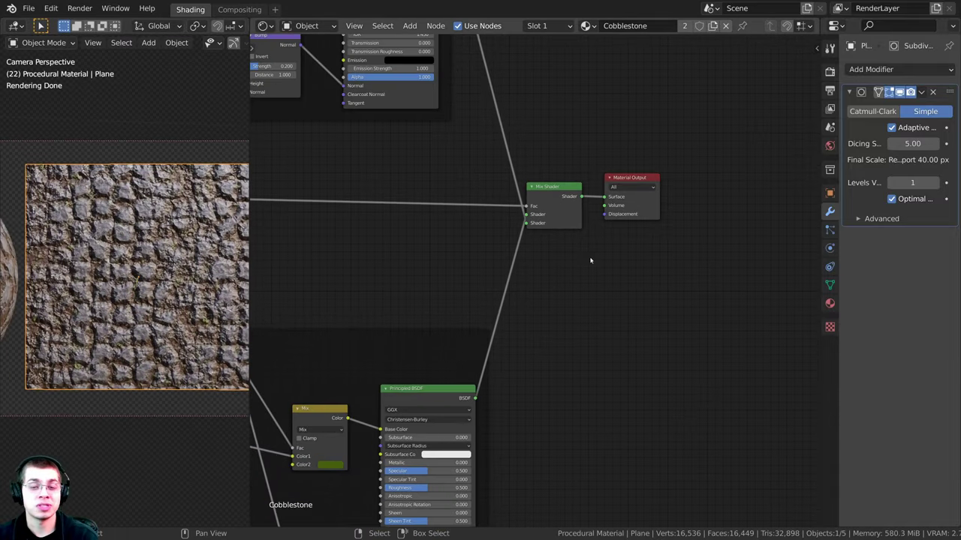
pyautogui.hotkey('shift', 'a')
pyautogui.click(565, 259)
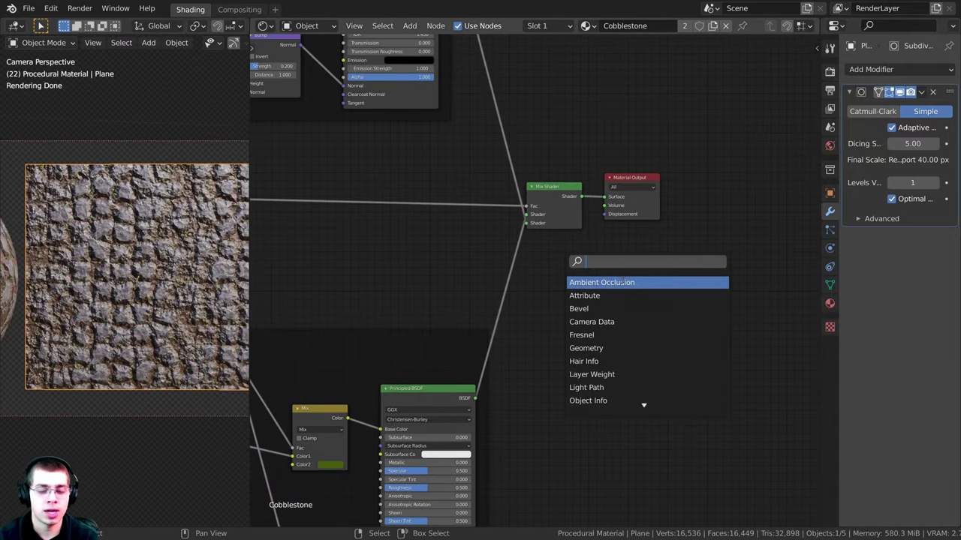
pyautogui.write('dis')
pyautogui.click(629, 282)
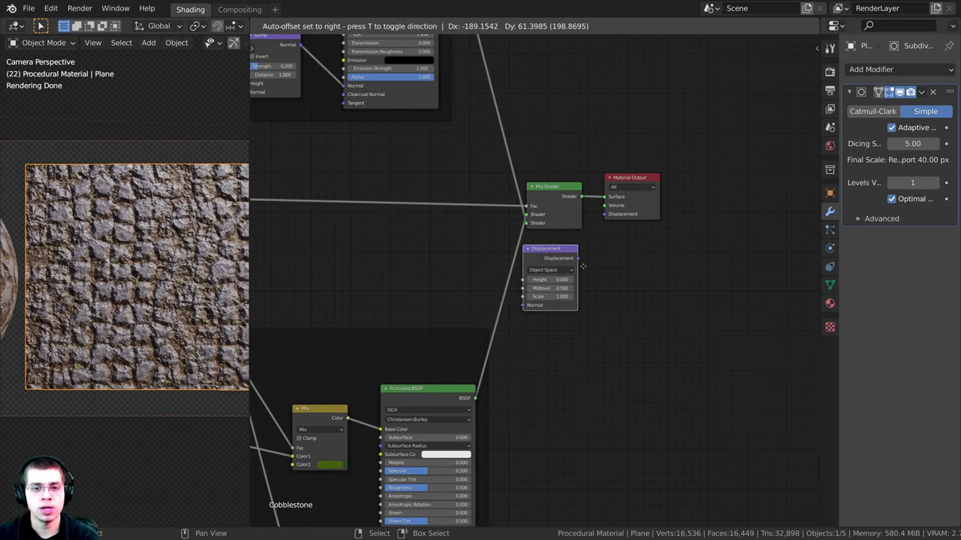
pyautogui.click(581, 263)
# - Connect the Displacement node to the Material Output's Displacement input, and the shared ColorRamp's Color to the Displacement node's Height
pyautogui.moveTo(577, 259); pyautogui.dragTo(602, 216)
pyautogui.scroll(-3, 603, 217)
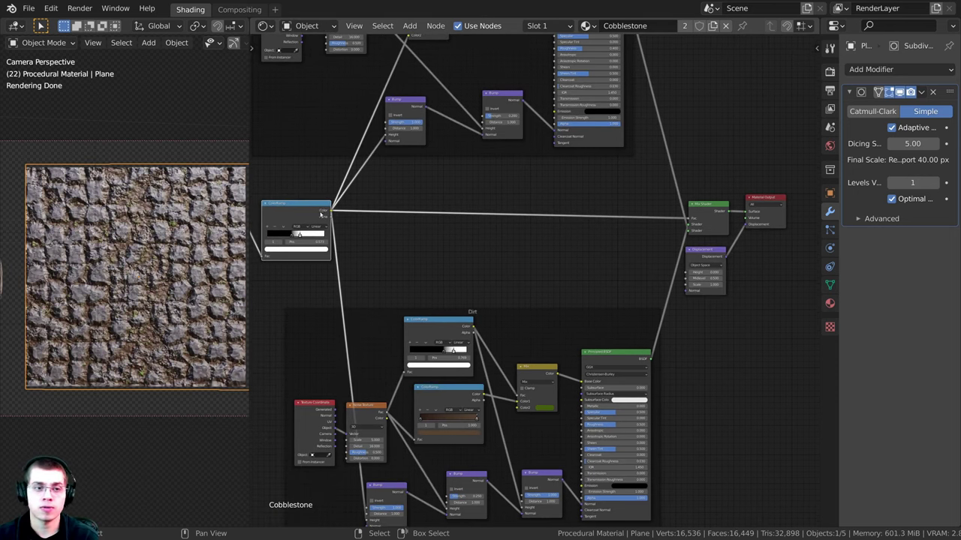
pyautogui.moveTo(331, 214); pyautogui.dragTo(687, 275)
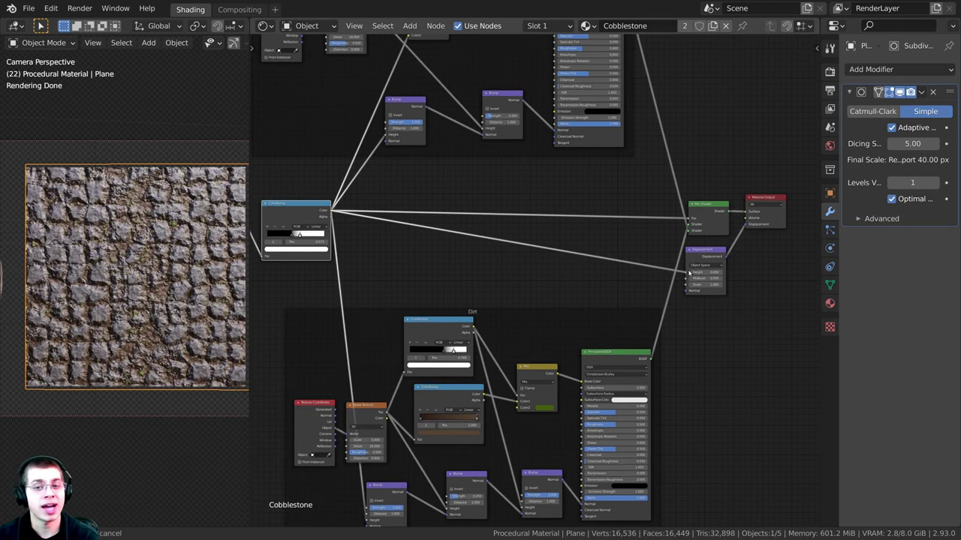
# - Set the Displacement node's Midlevel to 0 and its Scale to 0.1
pyautogui.moveTo(686, 275); pyautogui.dragTo(553, 283, button='middle')
pyautogui.scroll(4, 553, 283)
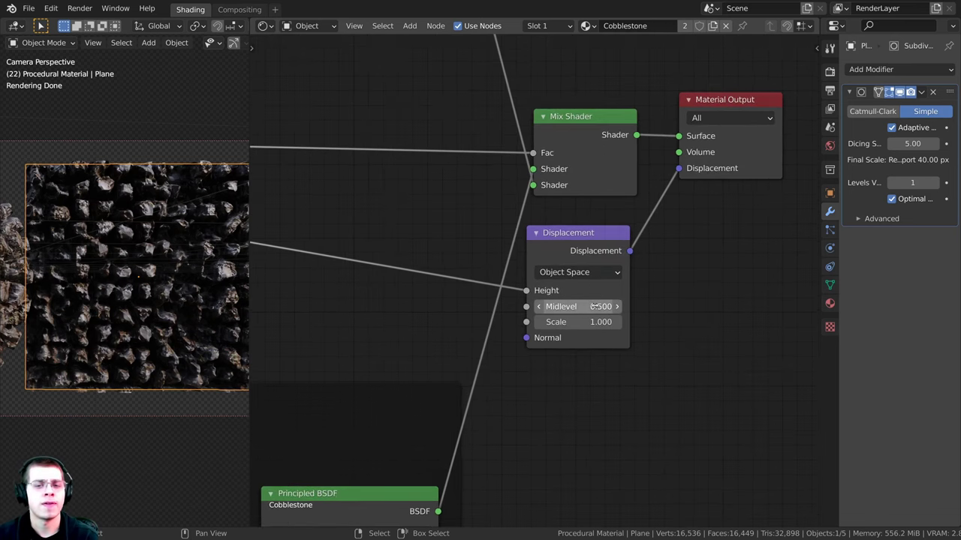
pyautogui.click(579, 306)
pyautogui.write('0')
pyautogui.press('Return')
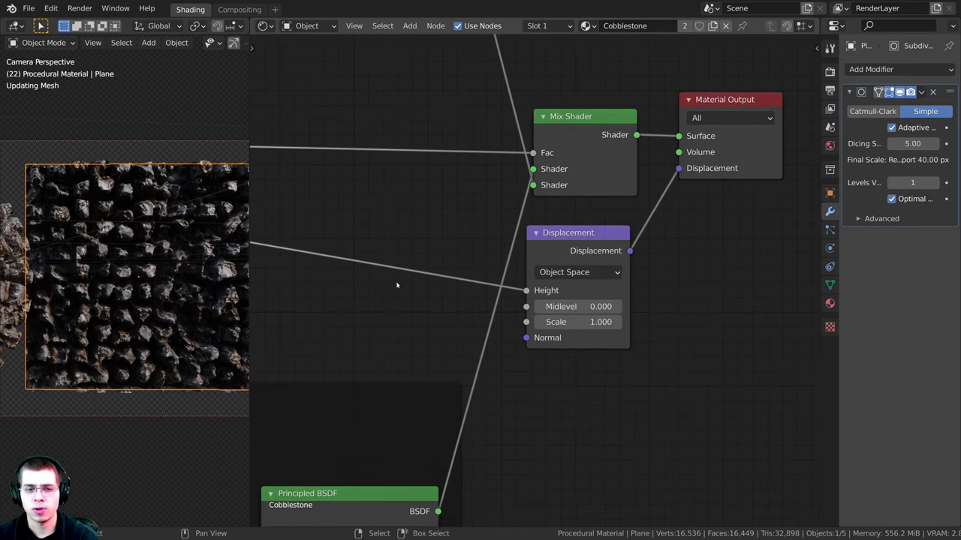
pyautogui.click(573, 322)
pyautogui.press('BackSpace')
pyautogui.write('.1')
pyautogui.press('Return')
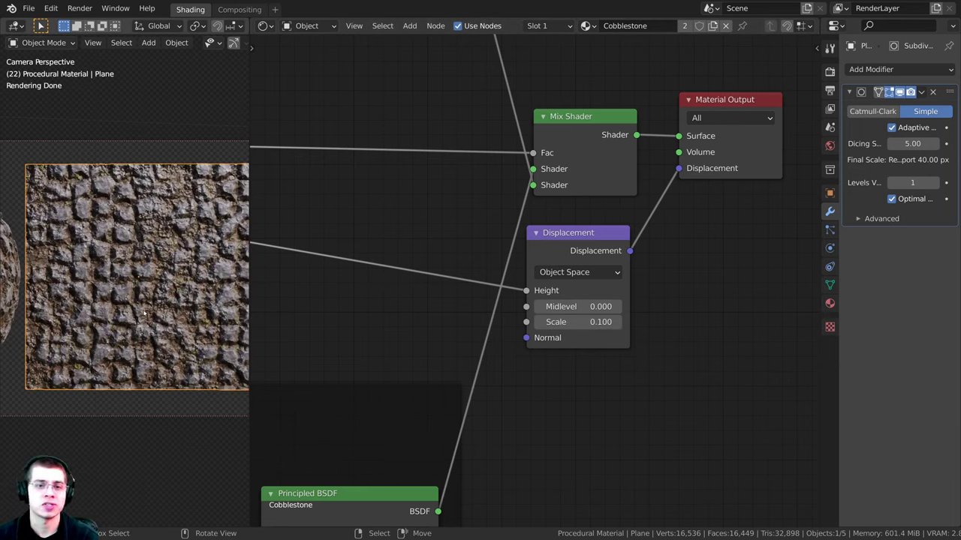
# - Unlink and relink the Displacement node at the Material Output to compare the sphere with and without displacement
pyautogui.moveTo(147, 313); pyautogui.dragTo(145, 269, button='middle')
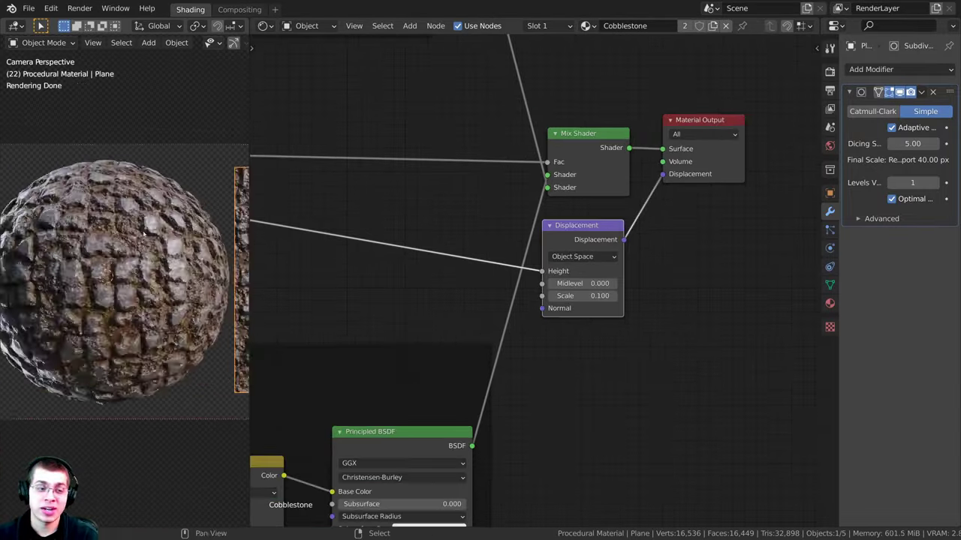
pyautogui.moveTo(640, 240); pyautogui.dragTo(640, 237, button='middle')
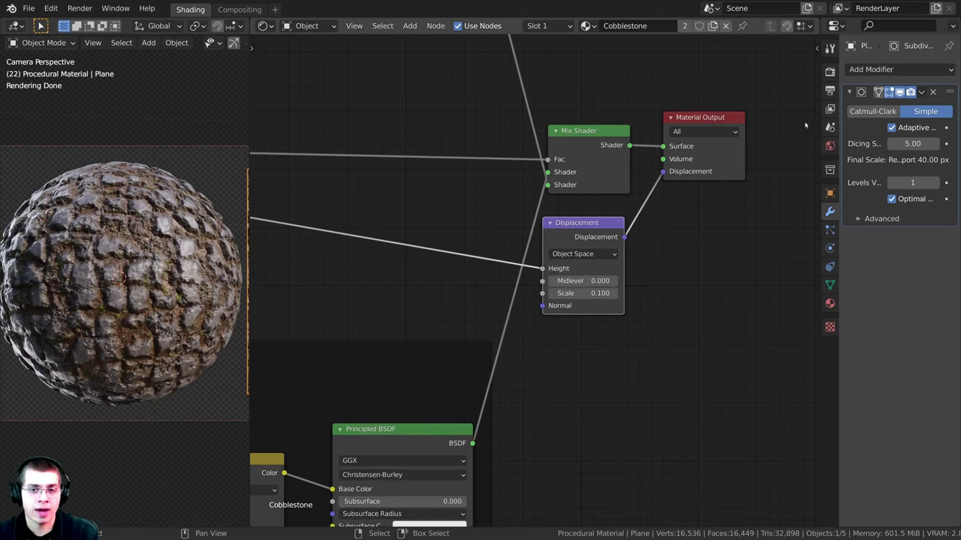
pyautogui.moveTo(662, 171); pyautogui.dragTo(465, 281)
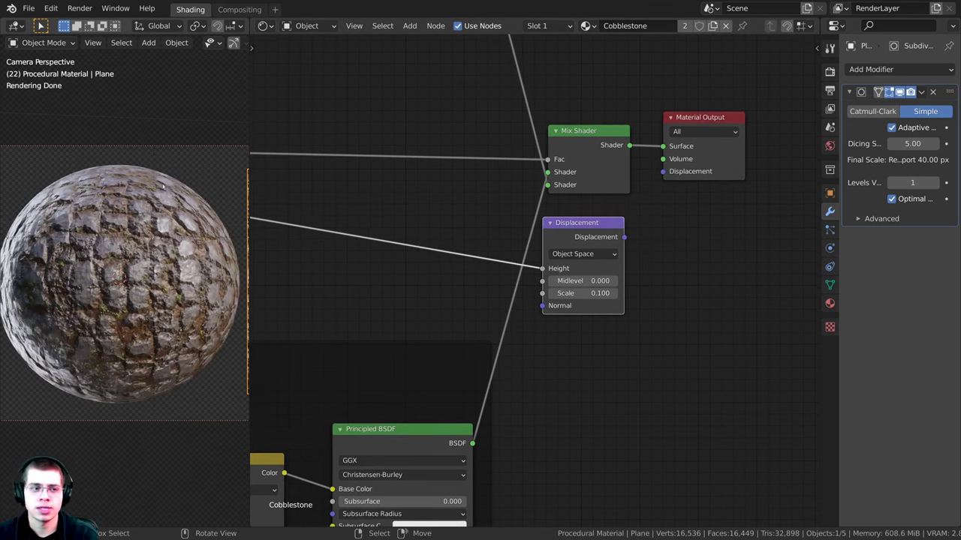
pyautogui.moveTo(623, 237); pyautogui.dragTo(663, 172)
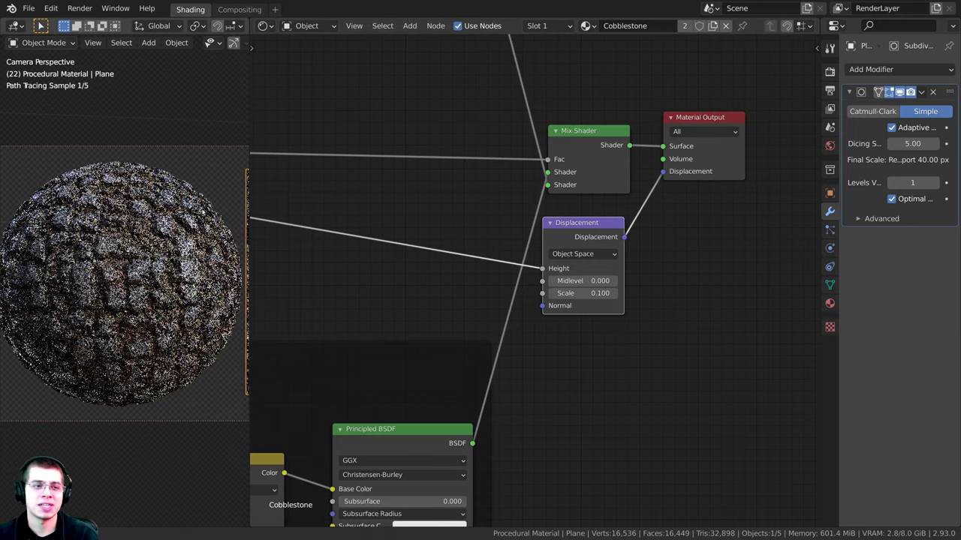
pyautogui.scroll(3, 87, 191)
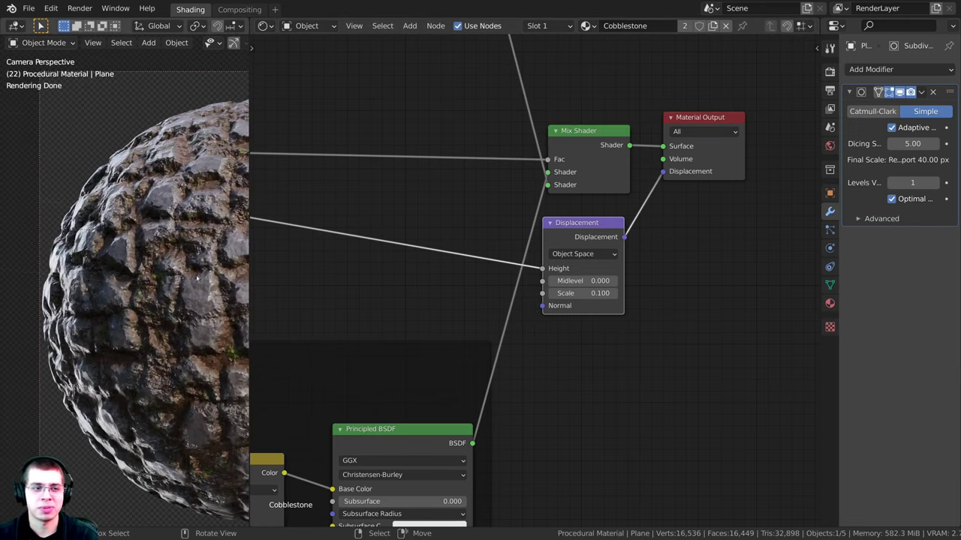
pyautogui.scroll(-5, 429, 362)
pyautogui.scroll(-3, 188, 278)
pyautogui.keyDown('shift'); pyautogui.moveTo(187, 278); pyautogui.dragTo(114, 263, button='middle'); pyautogui.keyUp('shift')
# - Try Randomness values of 0.138 and 0.048 on the Voronoi Texture for more regular stones, and raise the value again
pyautogui.moveTo(286, 271); pyautogui.dragTo(816, 282, button='middle')
pyautogui.moveTo(322, 271); pyautogui.dragTo(403, 292, button='middle')
pyautogui.scroll(3, 402, 292)
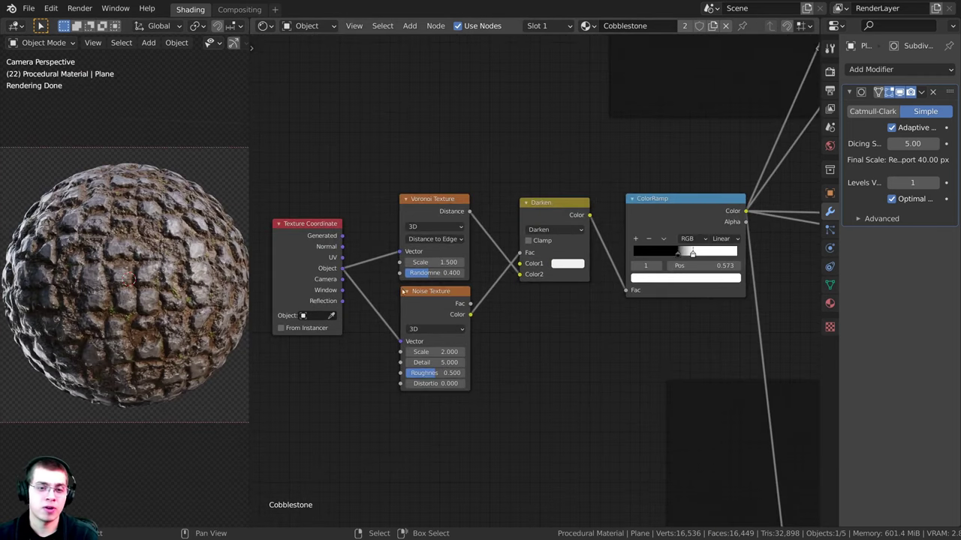
pyautogui.scroll(-2, 404, 291)
pyautogui.scroll(3, 445, 326)
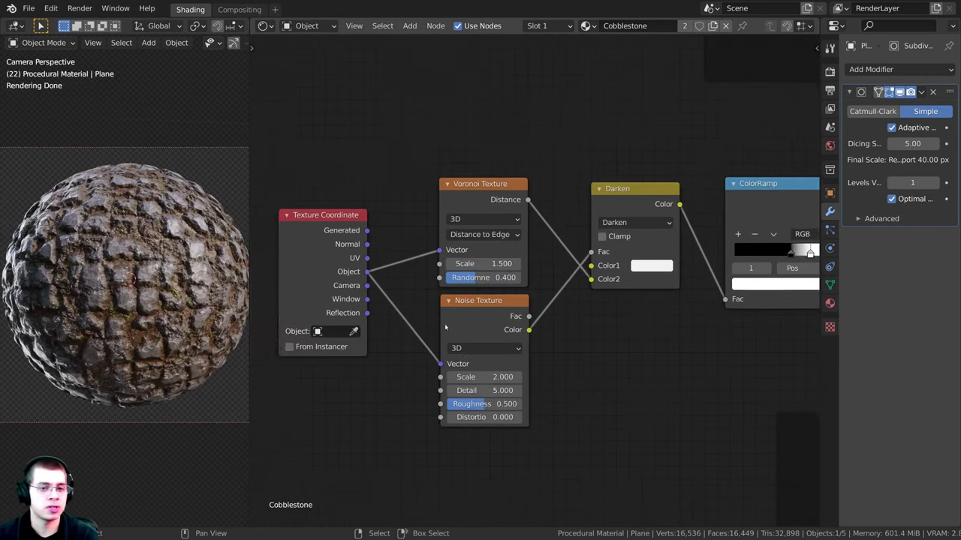
pyautogui.scroll(2, 445, 327)
pyautogui.moveTo(454, 277); pyautogui.dragTo(427, 276)
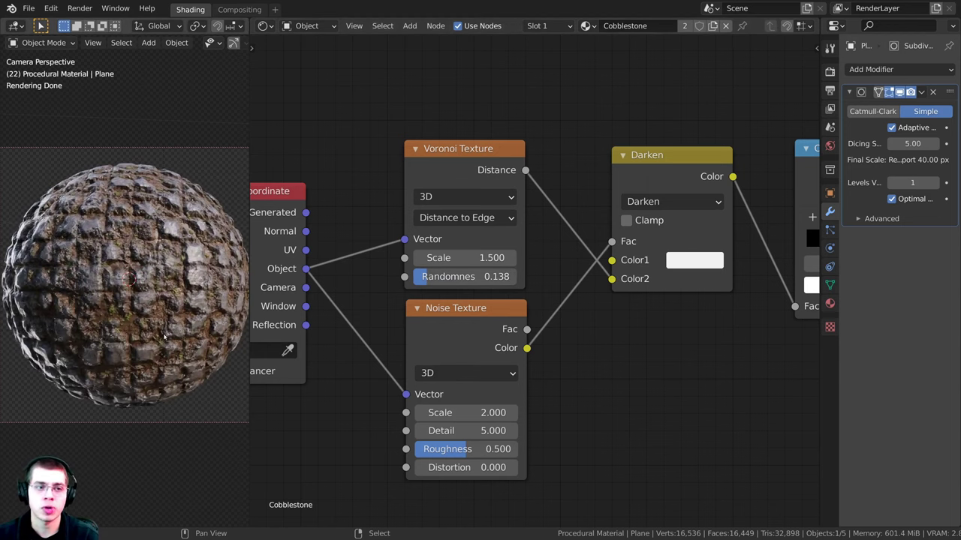
pyautogui.keyDown('shift'); pyautogui.moveTo(163, 380); pyautogui.dragTo(154, 380, button='middle'); pyautogui.keyUp('shift')
pyautogui.scroll(1, 420, 317)
pyautogui.moveTo(450, 276); pyautogui.dragTo(440, 276)
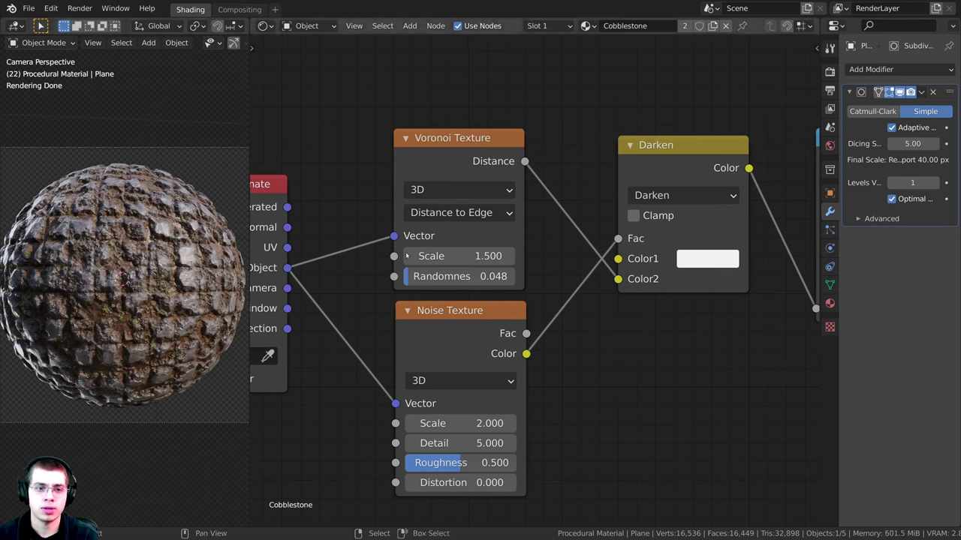
pyautogui.moveTo(413, 276); pyautogui.dragTo(518, 276)
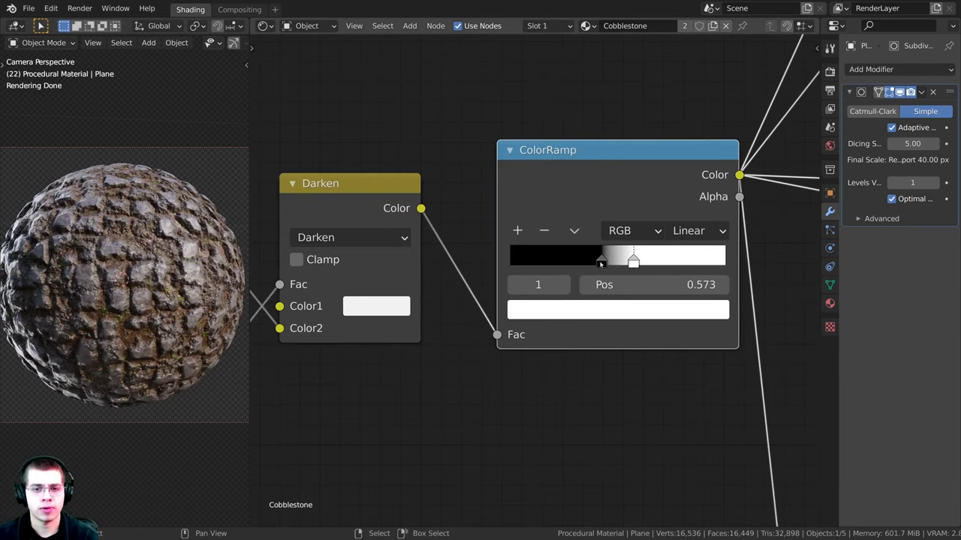
# - Vary the stone-to-dirt coverage with the shared ColorRamp, trying the white stop at 0.492 and the black stop at 0.500
pyautogui.moveTo(633, 261); pyautogui.dragTo(616, 261)
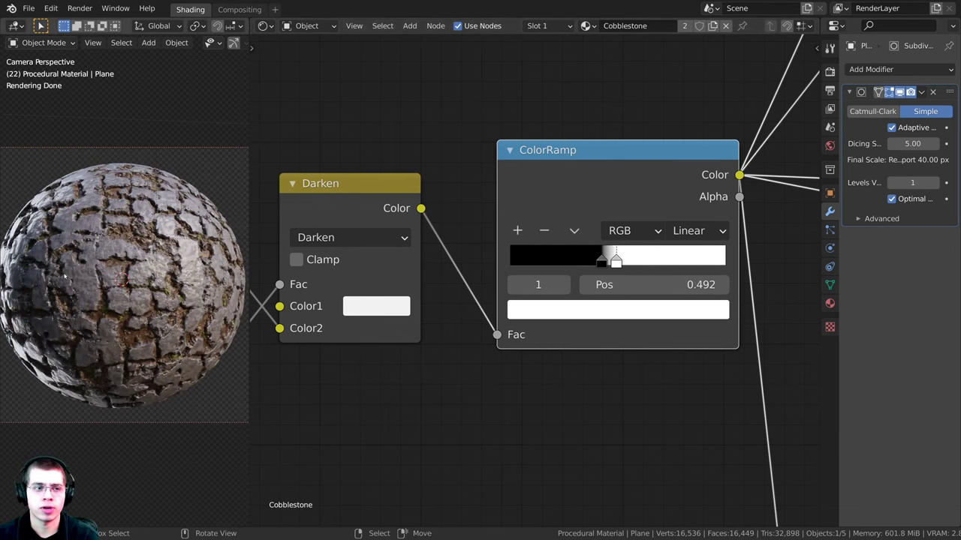
pyautogui.scroll(2, 96, 255)
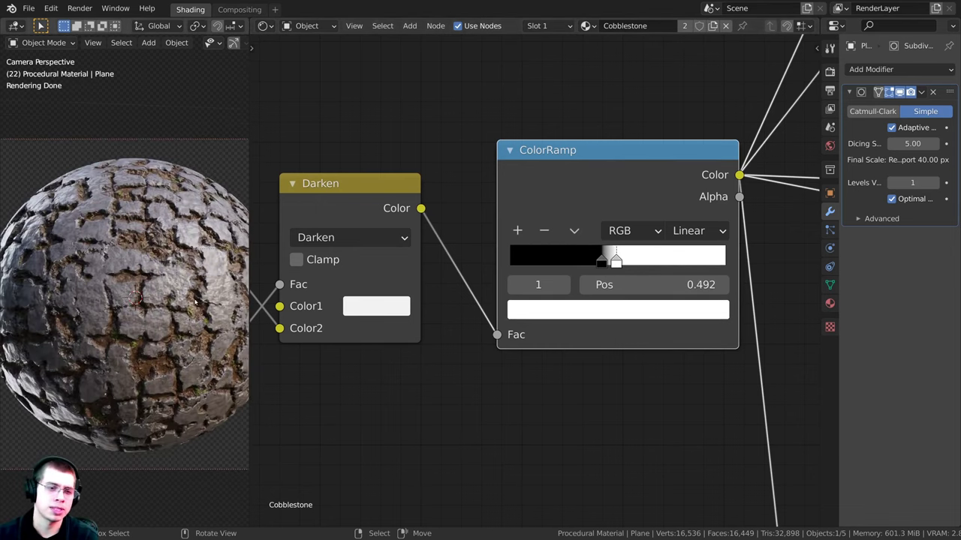
pyautogui.scroll(1, 537, 281)
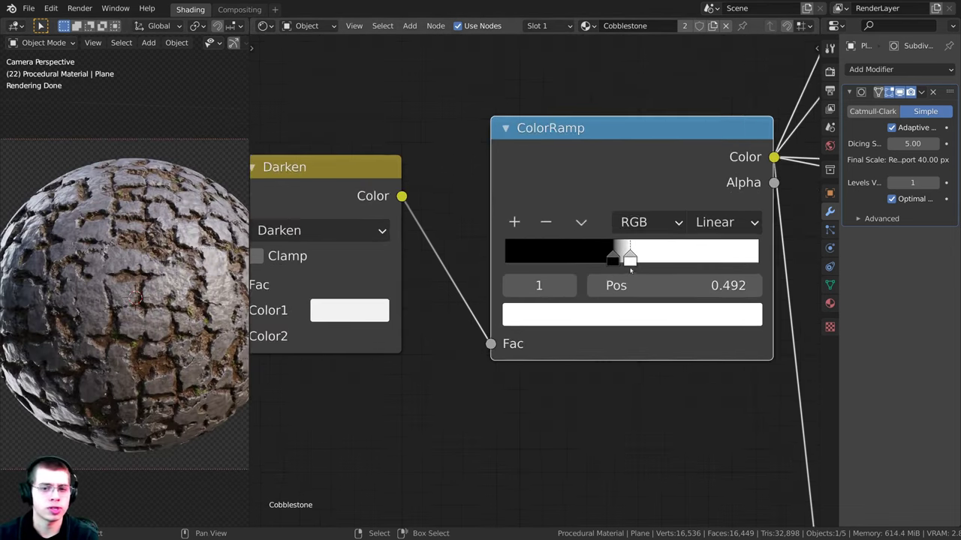
pyautogui.moveTo(629, 257)
pyautogui.mouseDown()
pyautogui.moveTo(649, 258)
pyautogui.moveTo(631, 259)
pyautogui.mouseUp()
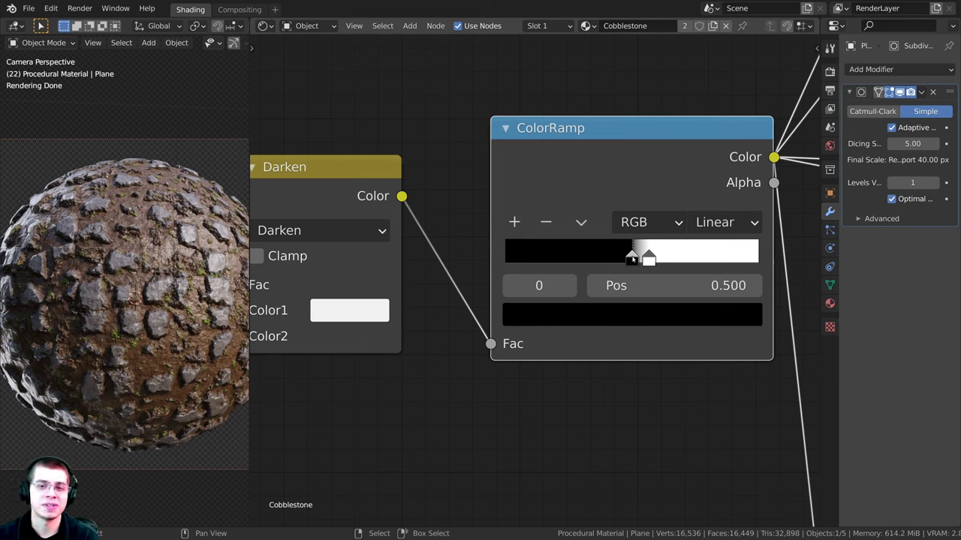
# - Render the final image of the cobblestone sphere and plane
pyautogui.press('F12')
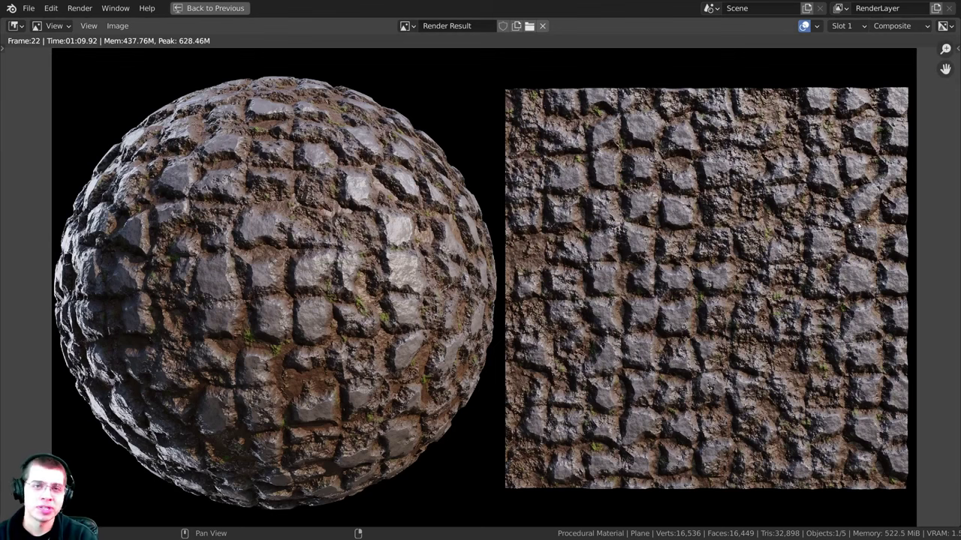